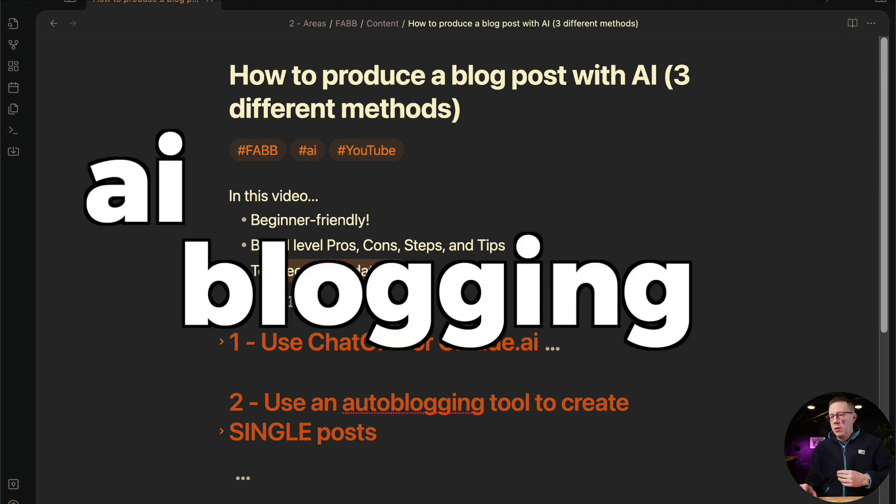
Step: Expand the '1 - Use ChatGPT or Claude.ai' section and scroll through its contents
triple_click(297, 221)
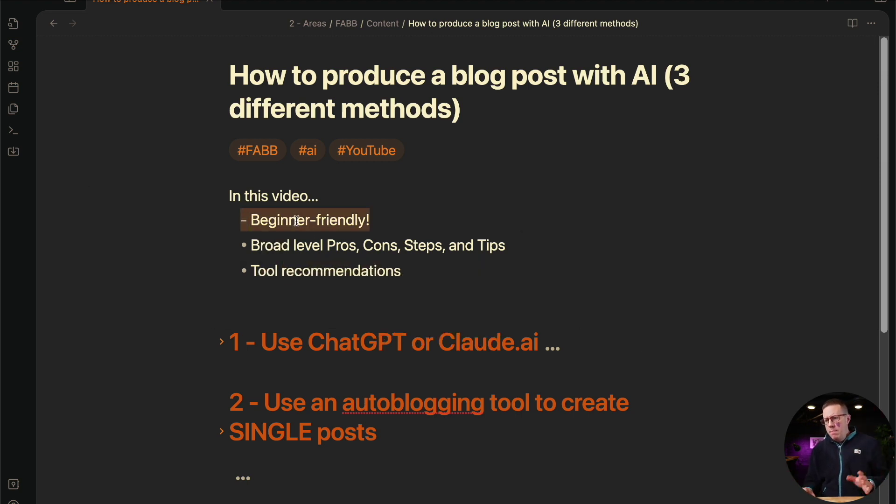
scroll(296, 221, "down", 3)
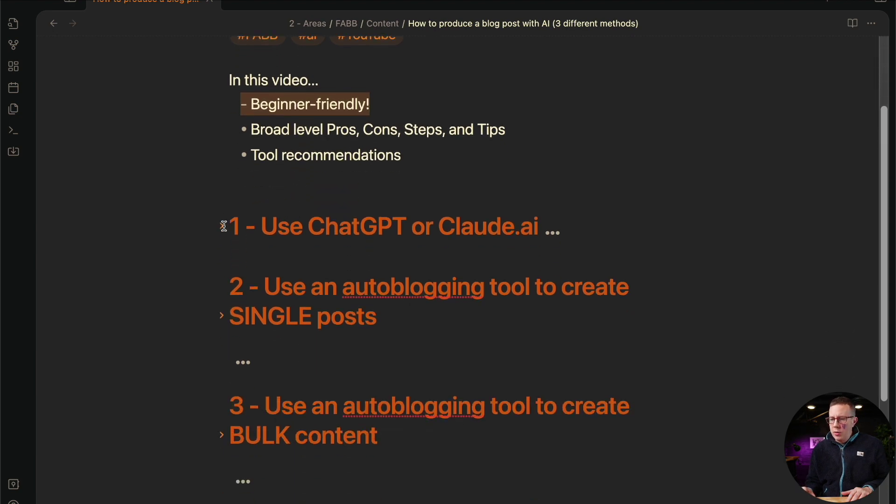
left_click(223, 227)
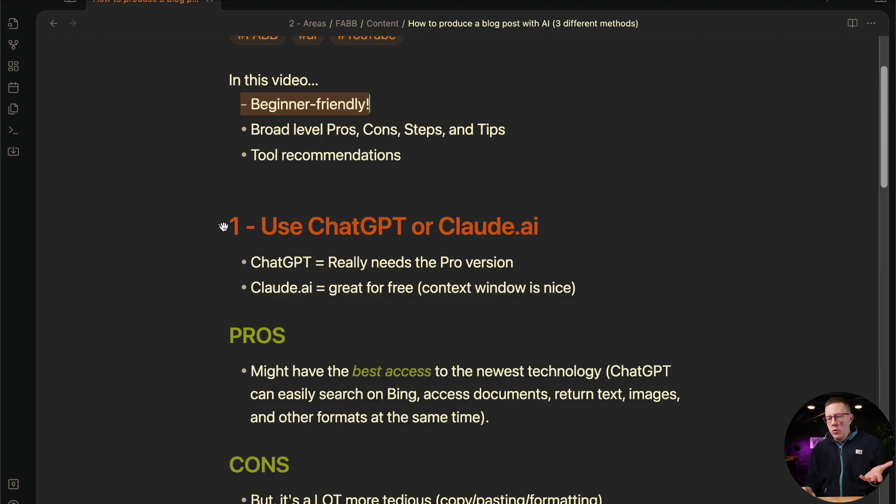
scroll(225, 229, "down", 1)
scroll(225, 230, "down", 10)
scroll(225, 230, "up", 12)
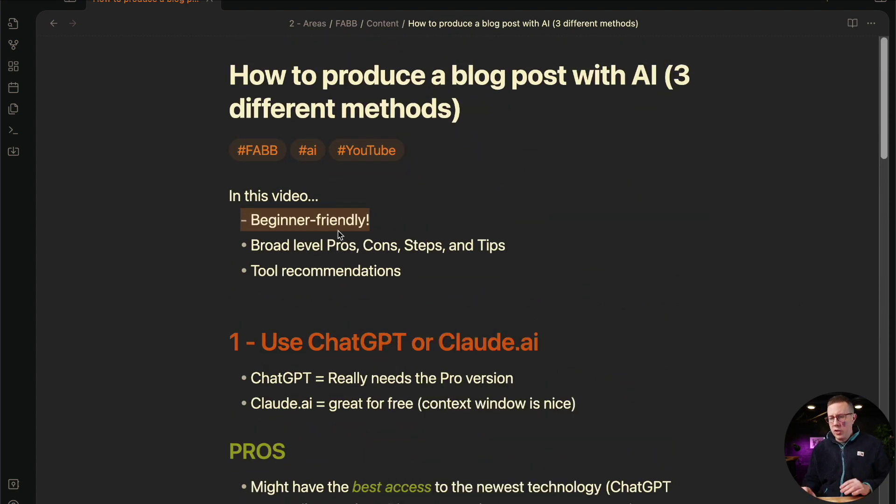
Step: Step through the Broad level and Tool recommendations lines, then bring TextEdit forward
left_click(395, 241)
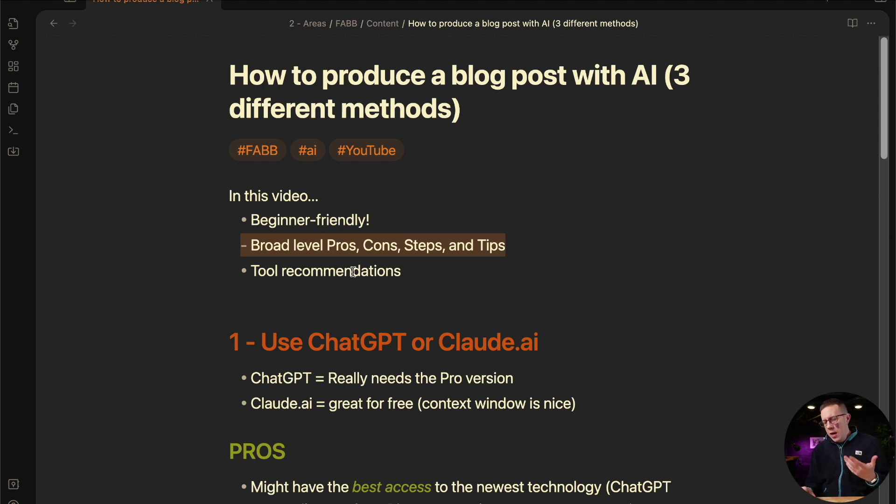
key("Down")
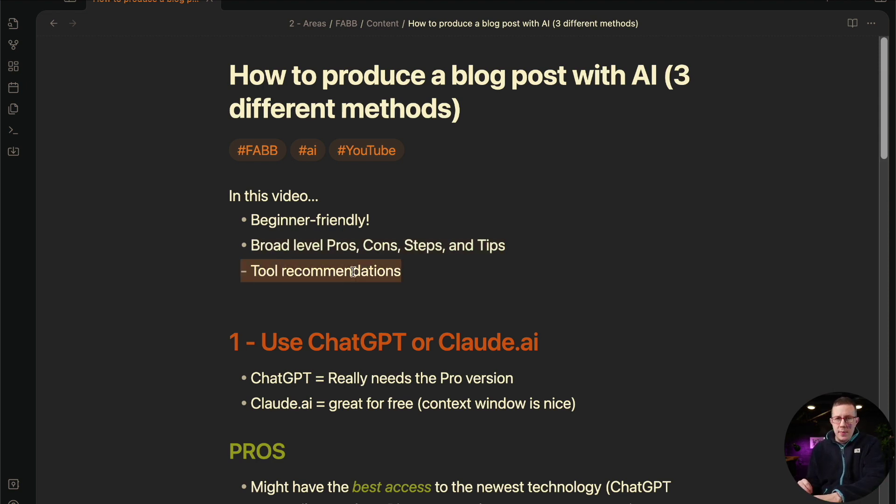
scroll(354, 272, "down", 5)
key("Down")
key("Down")
scroll(332, 235, "down", 2)
key("super+Tab")
key("super+Tab")
key("super+Tab")
key("super+Tab")
Step: Highlight the 'LinkedIn profile tips' title words and the three tip lines in linkedin profile.txt
double_click(108, 39)
double_click(177, 39)
double_click(215, 39)
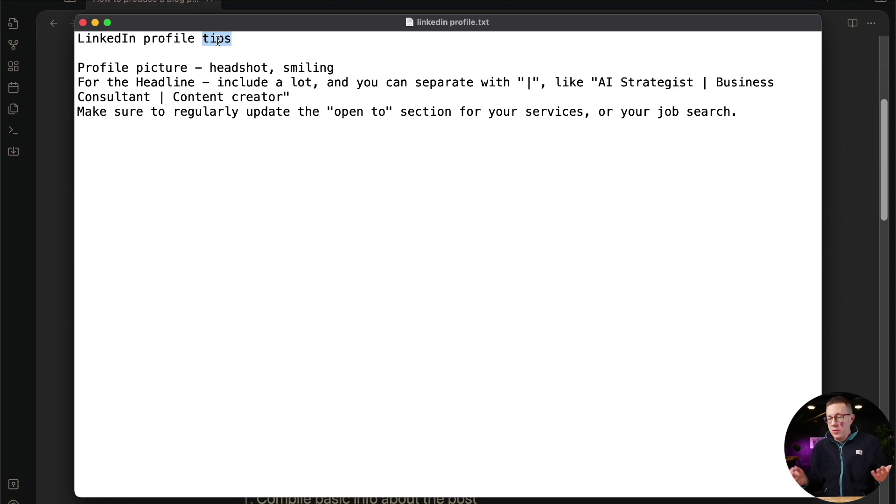
left_click_drag(77, 66, 592, 170)
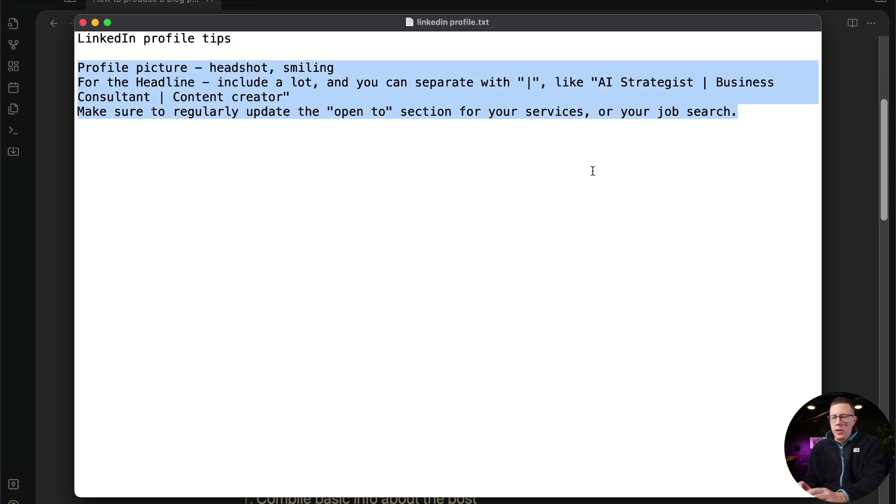
left_click(306, 80)
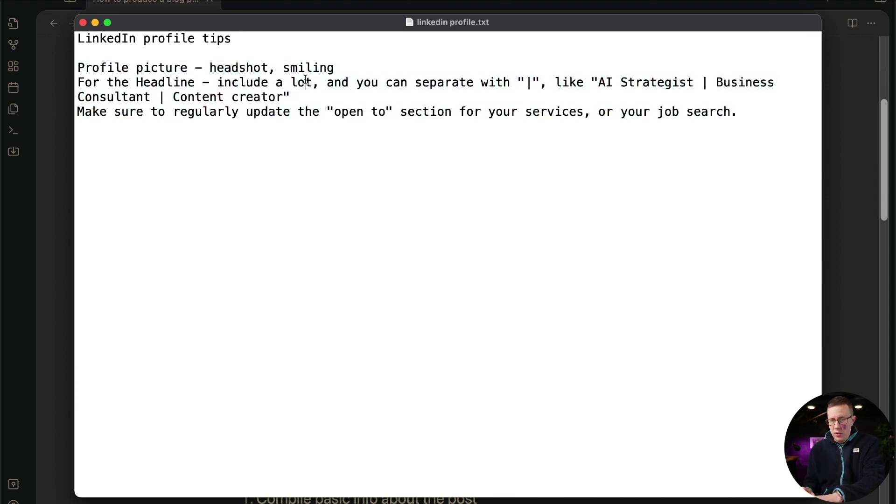
left_click_drag(129, 68, 378, 127)
left_click(377, 127)
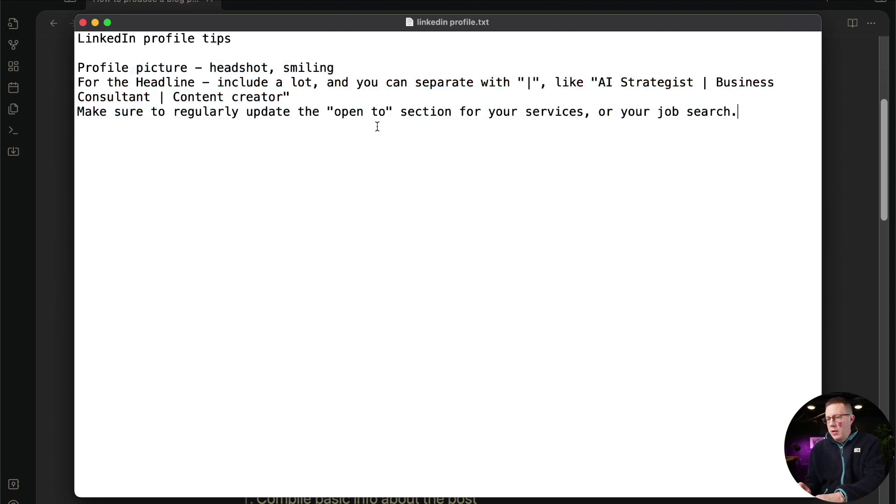
key("super+w")
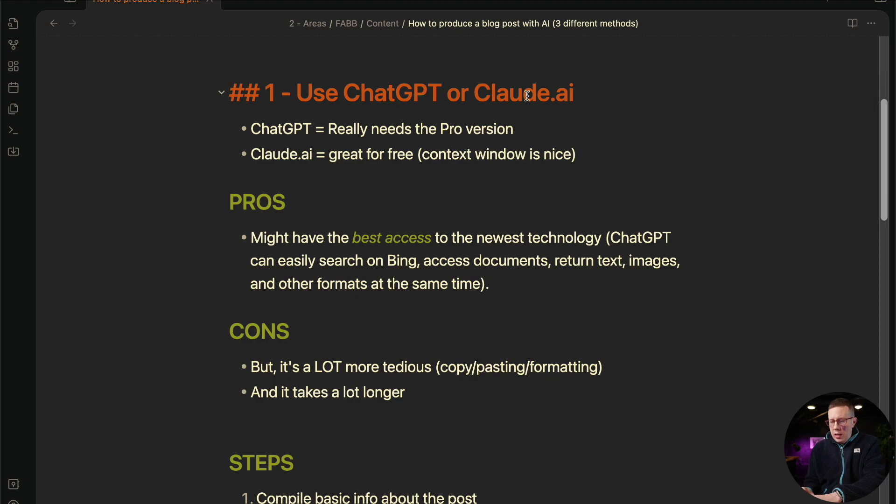
key("ctrl+Up")
left_click(474, 259)
key("super+1")
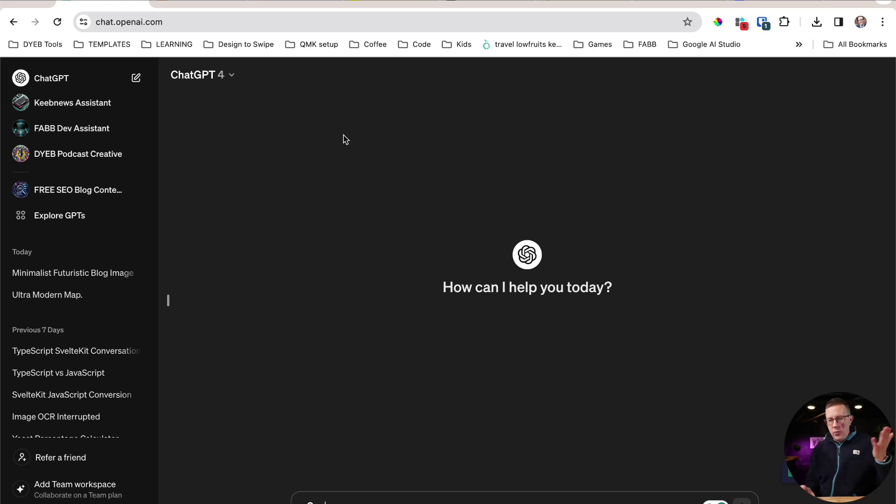
left_click(185, 4)
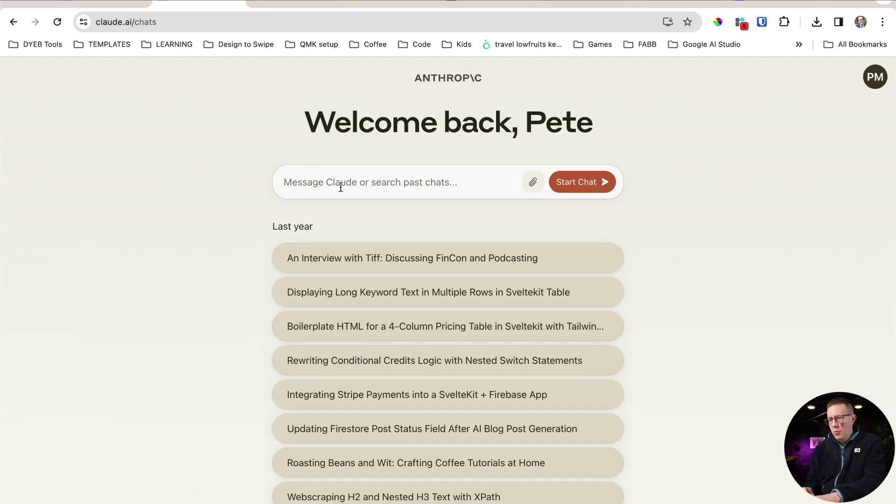
key("ctrl+shift+Tab")
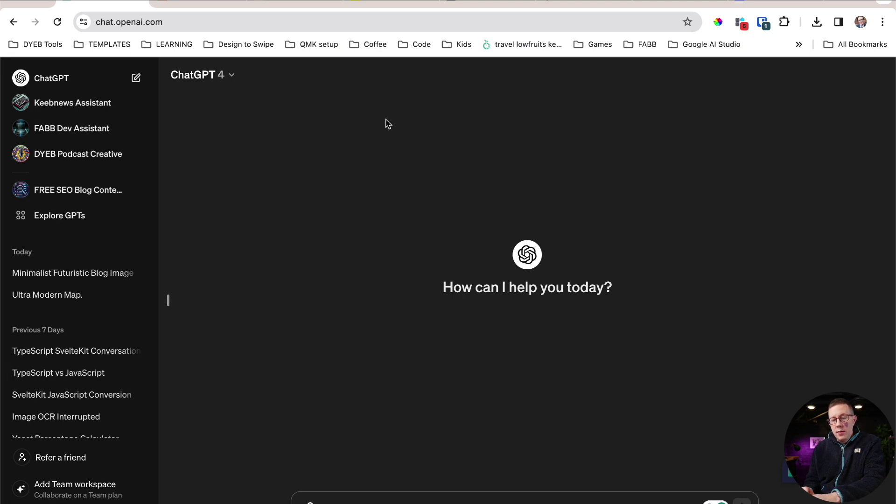
key("super+Tab")
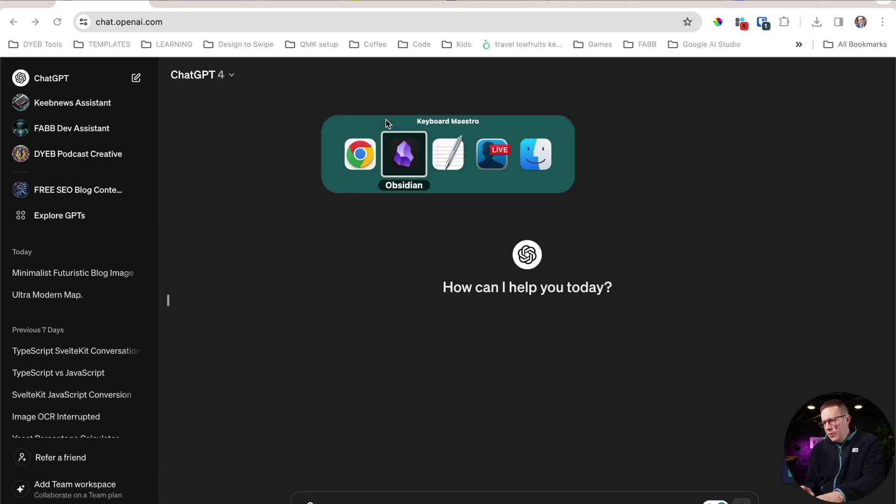
Step: Select the whole PROS bullet under method 1
scroll(314, 163, "down", 3)
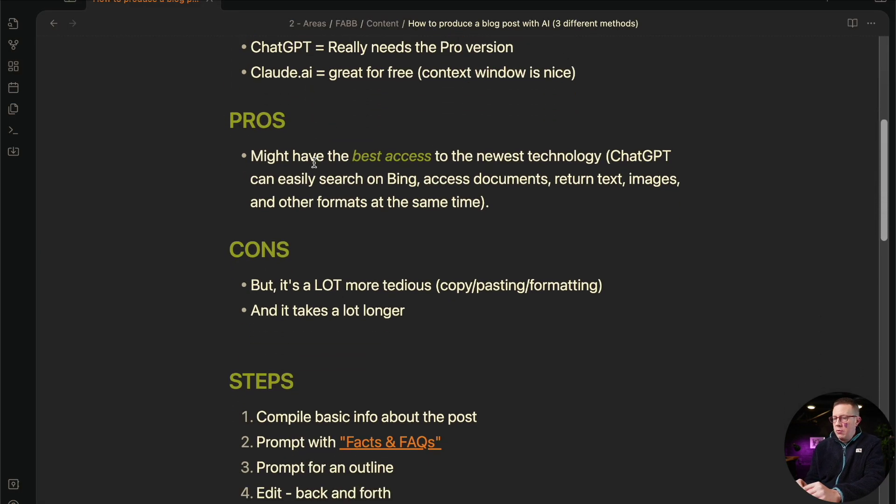
scroll(306, 175, "up", 2)
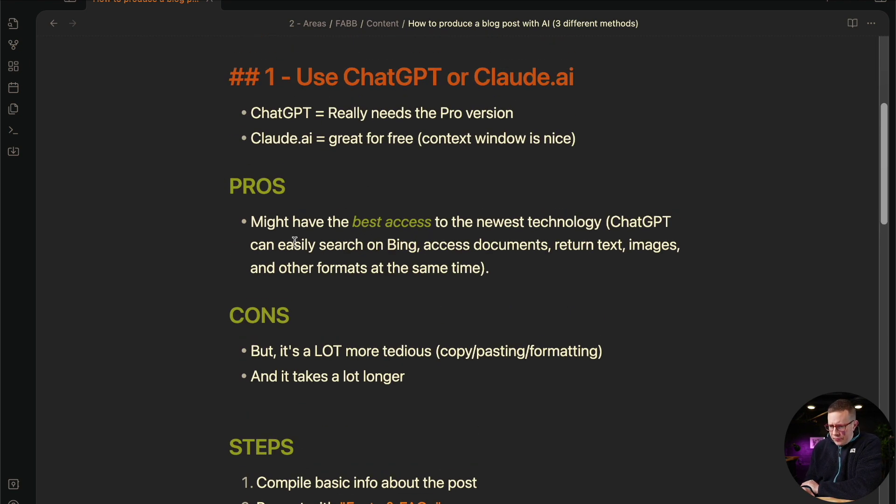
left_click(295, 224)
triple_click(297, 227)
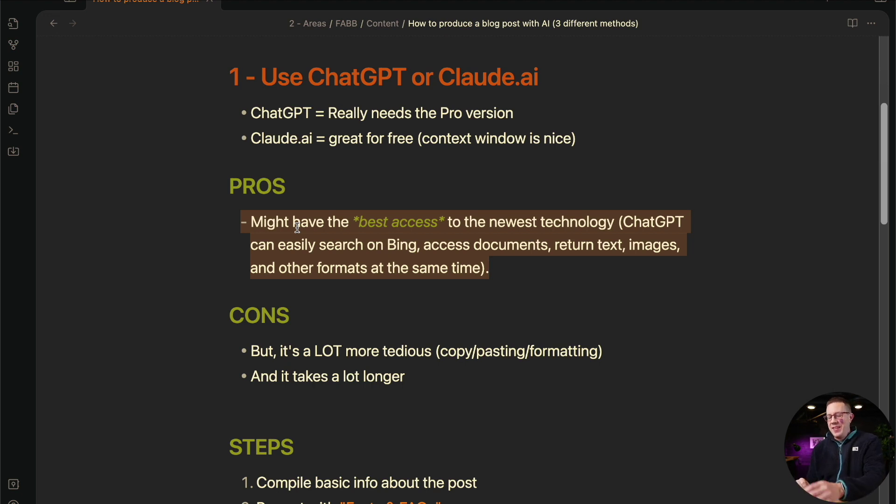
Step: View the 'Minimalist Futuristic Blog Image' chat in ChatGPT, then return to Obsidian
key("super+Tab")
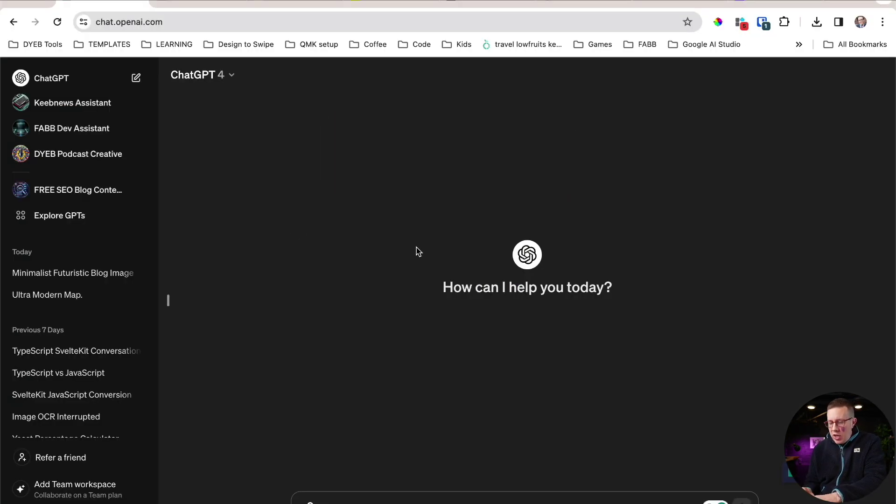
left_click(73, 274)
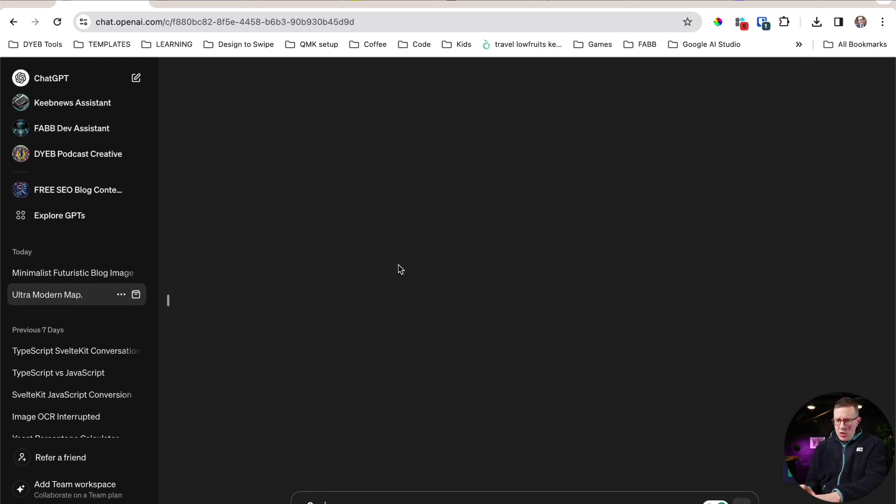
left_click(43, 275)
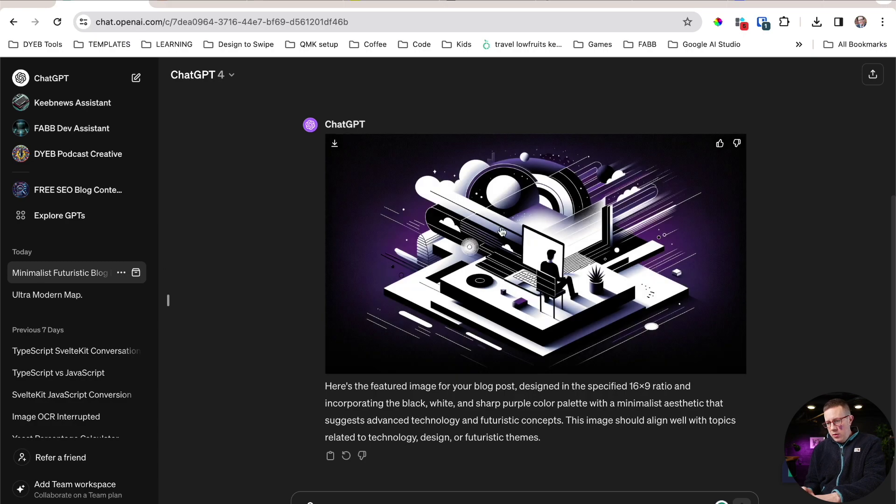
key("super+Tab")
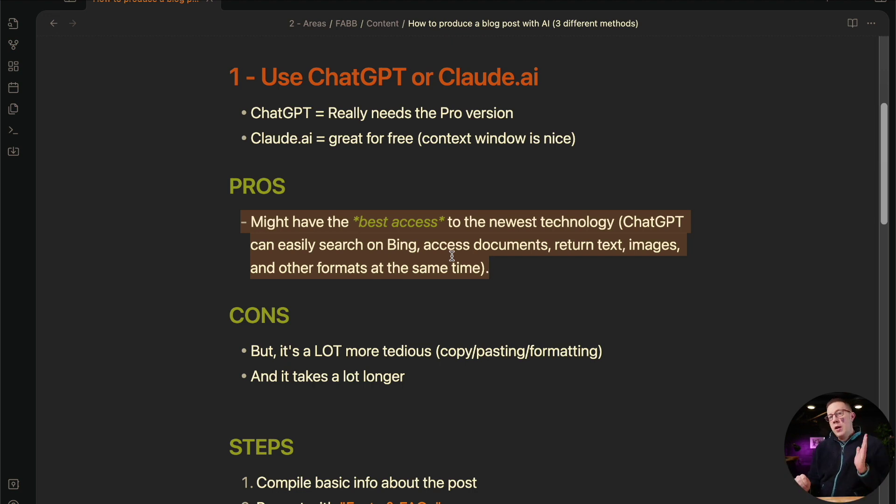
Step: Highlight the 'ChatGPT or Claude.ai' heading and first CONS bullet, and start a new empty ChatGPT chat
double_click(313, 78)
left_click_drag(427, 79, 555, 87)
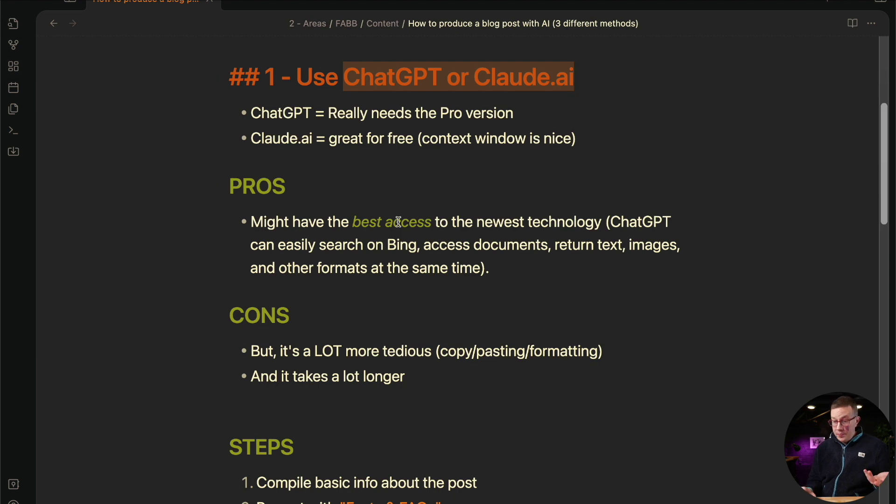
scroll(360, 236, "down", 2)
scroll(360, 236, "down", 2)
scroll(340, 218, "up", 2)
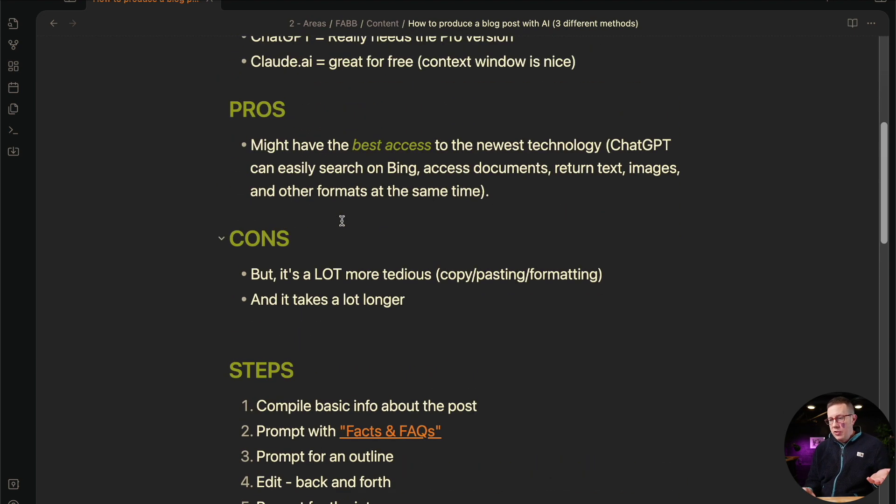
triple_click(346, 270)
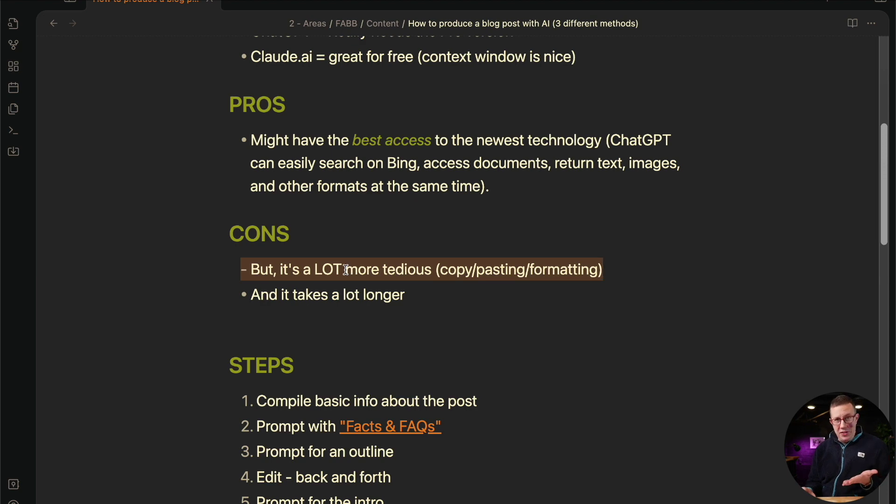
key("super+Tab")
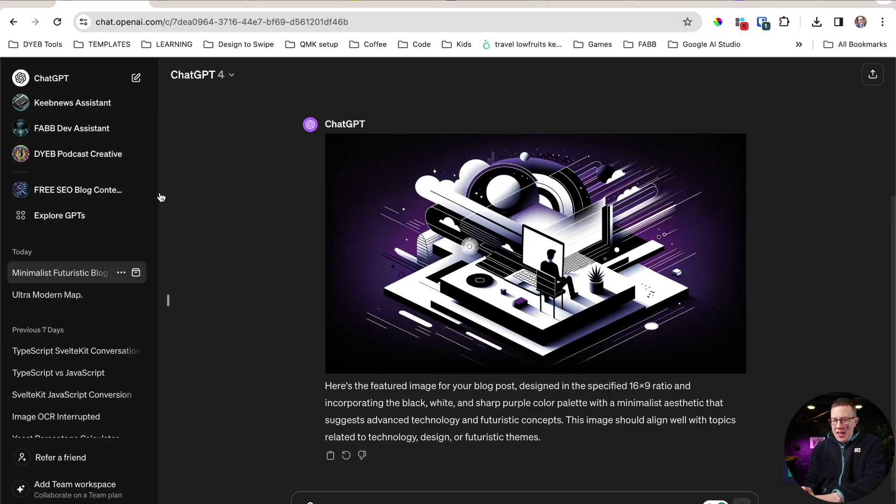
left_click(135, 79)
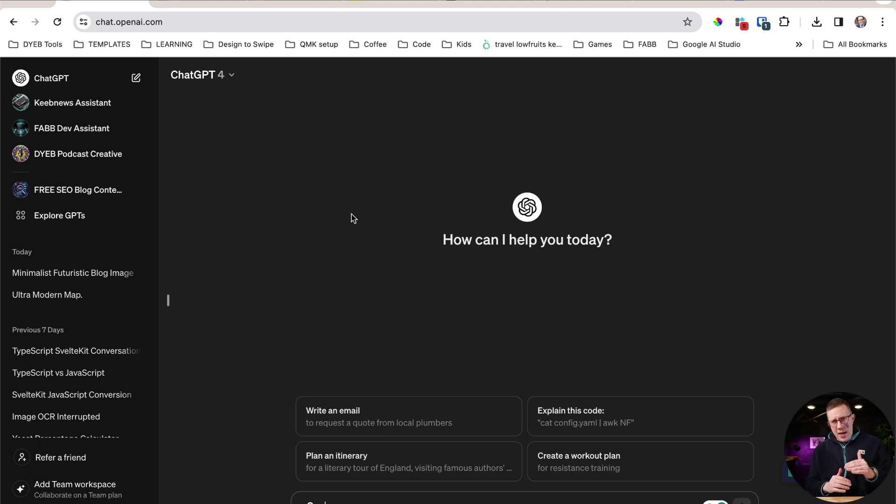
key("super+Tab")
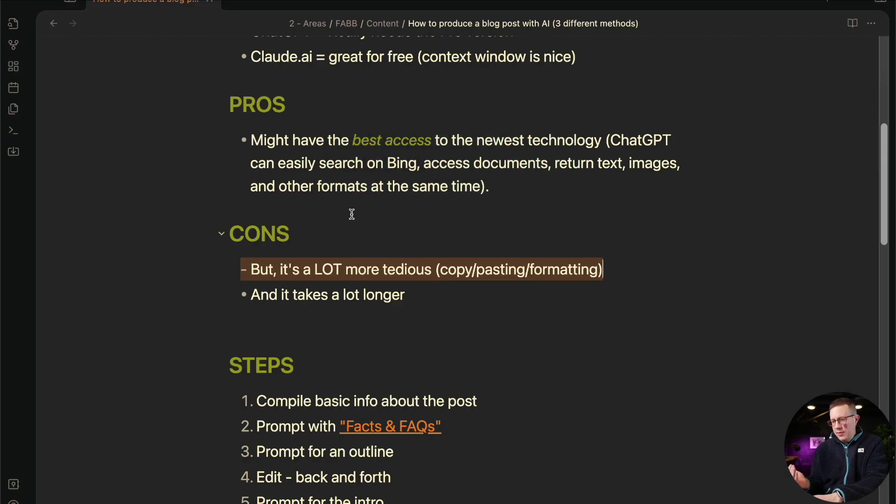
Step: Add a new pros bullet reading 'MIGHT yield less editing'
triple_click(316, 289)
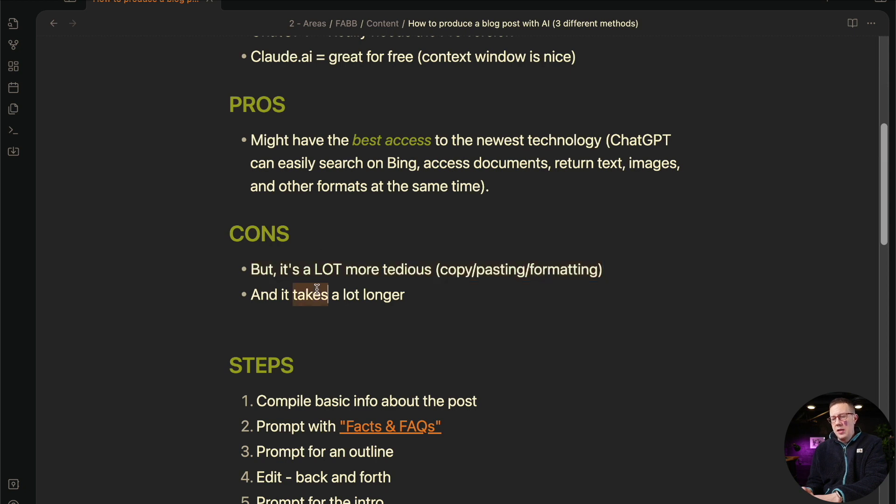
left_click(317, 289)
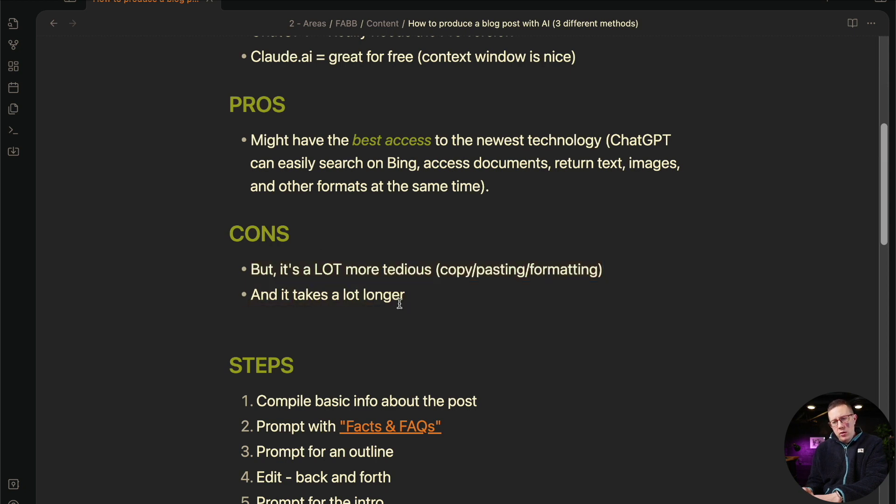
key("Return")
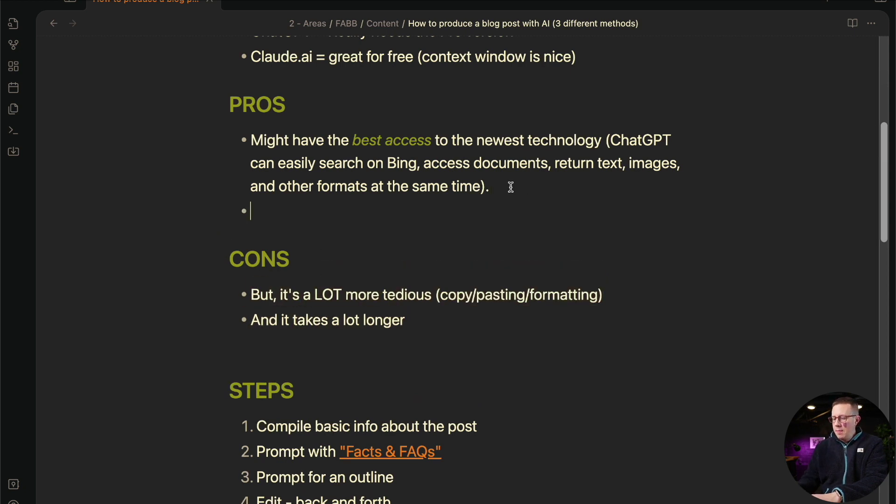
type("MIGHT yield less editing")
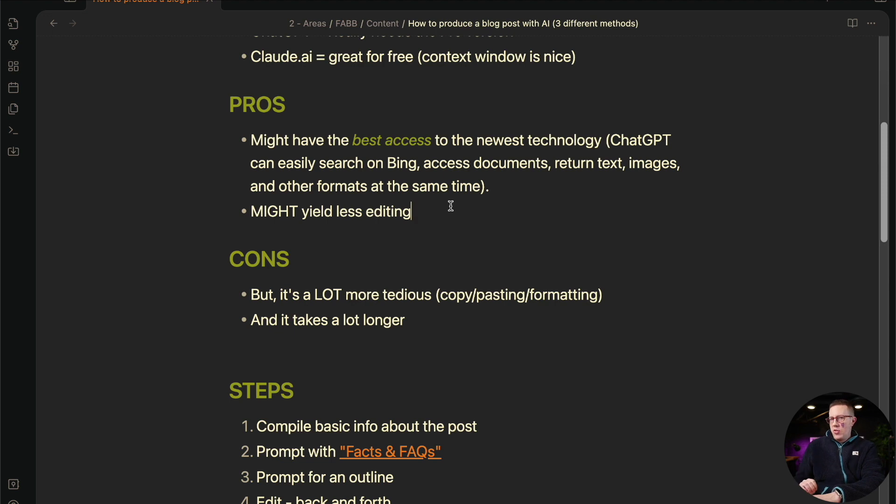
scroll(451, 205, "down", 5)
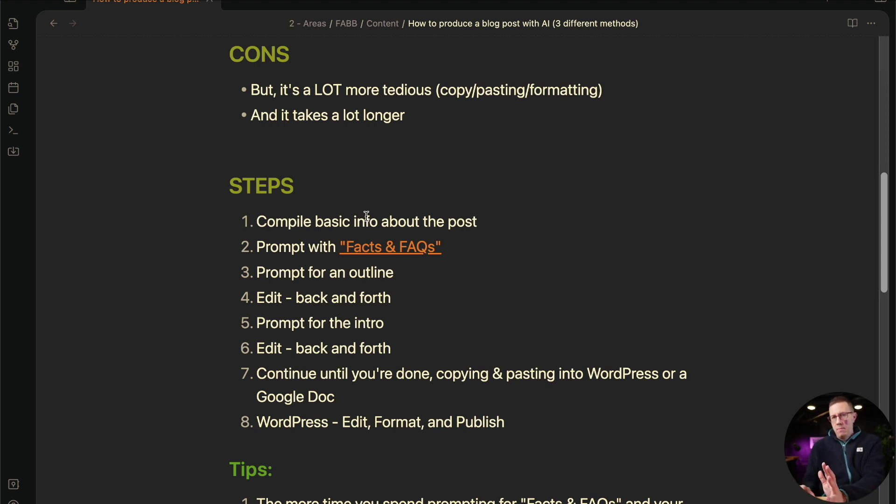
Step: Check the three LinkedIn tips, then open step 2's 'Facts & FAQs' video link
key("super+Tab")
key("super+Tab")
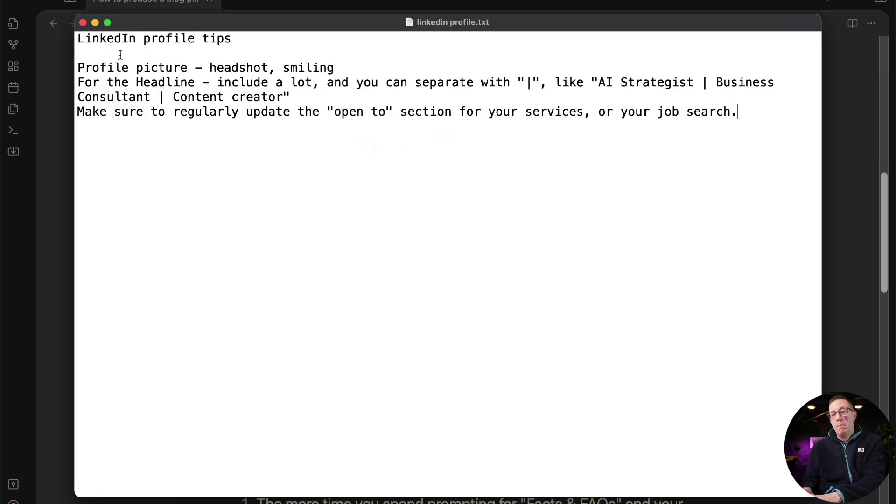
left_click_drag(116, 51, 412, 174)
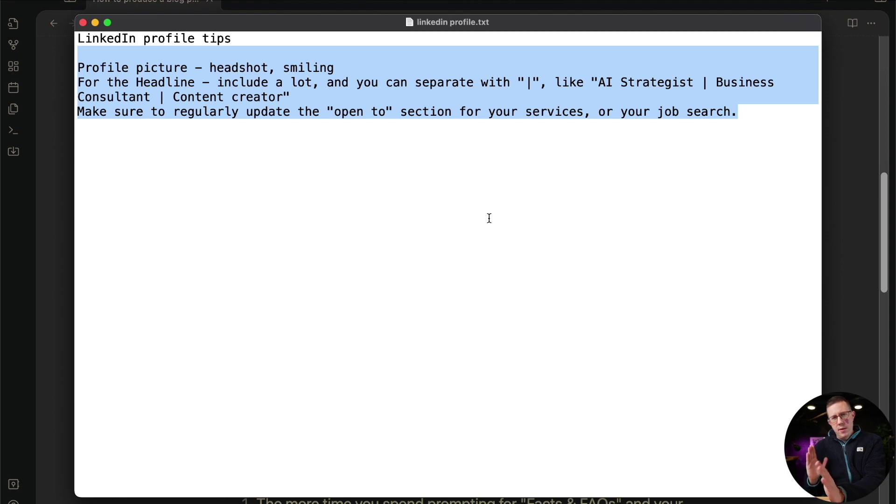
key("super+Tab")
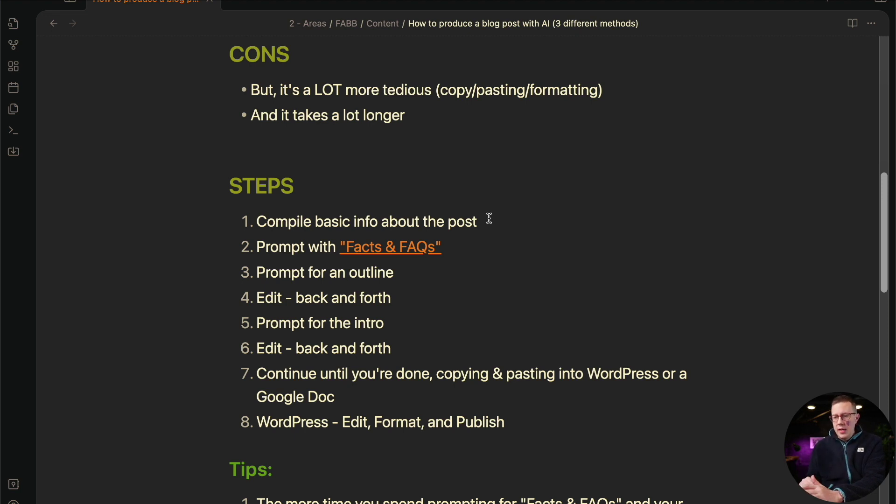
scroll(326, 236, "down", 2)
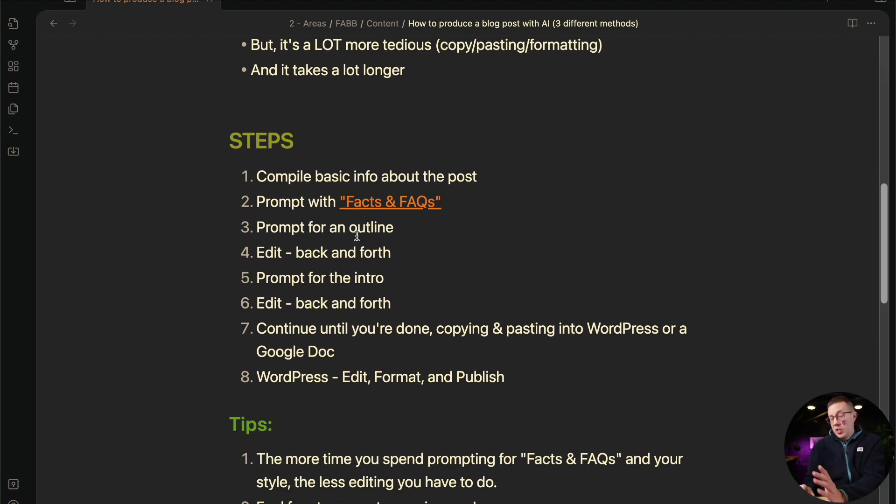
triple_click(280, 202)
left_click(291, 247)
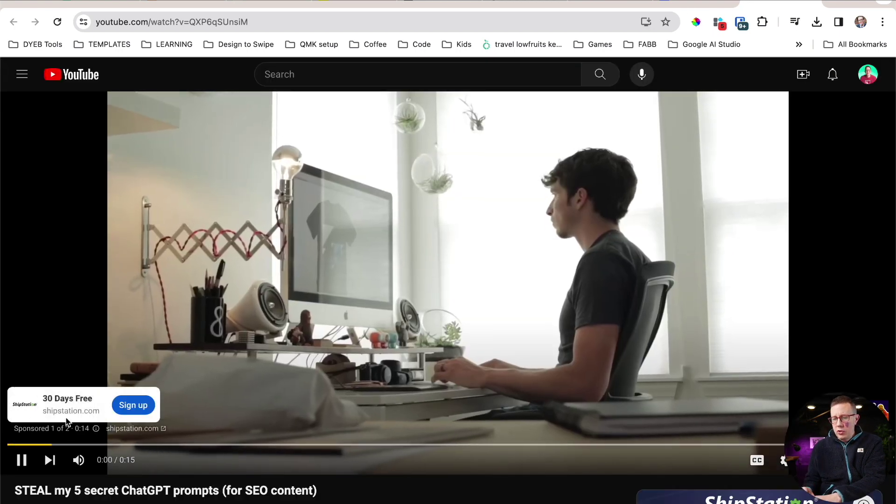
Step: Pause the YouTube ad and cycle tabs over to Promptimizer's Posts page
left_click(15, 462)
triple_click(103, 491)
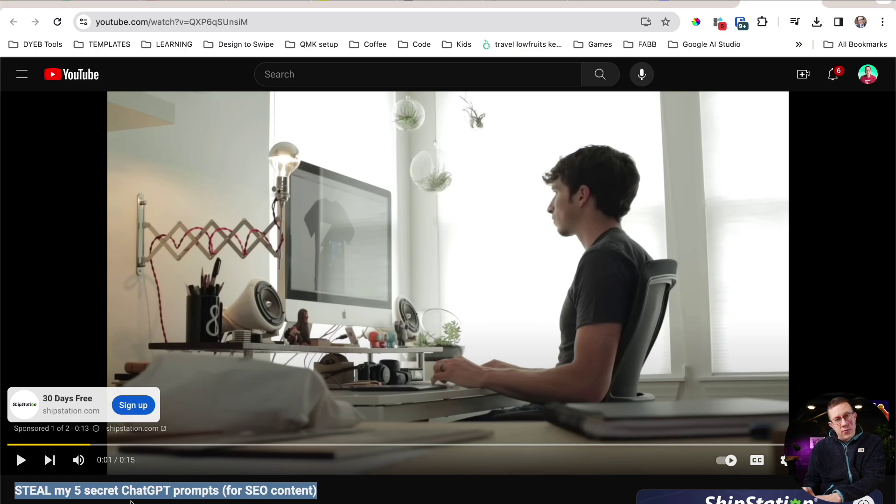
scroll(306, 370, "down", 6)
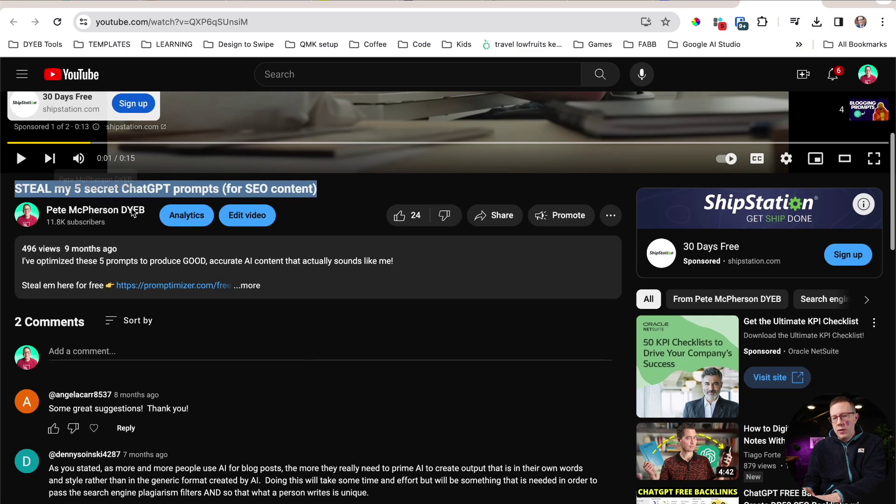
triple_click(103, 185)
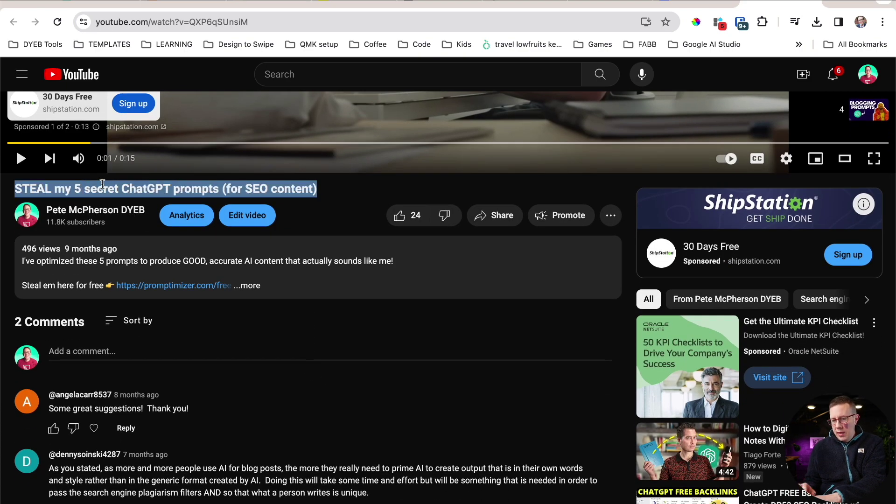
key("ctrl+Tab")
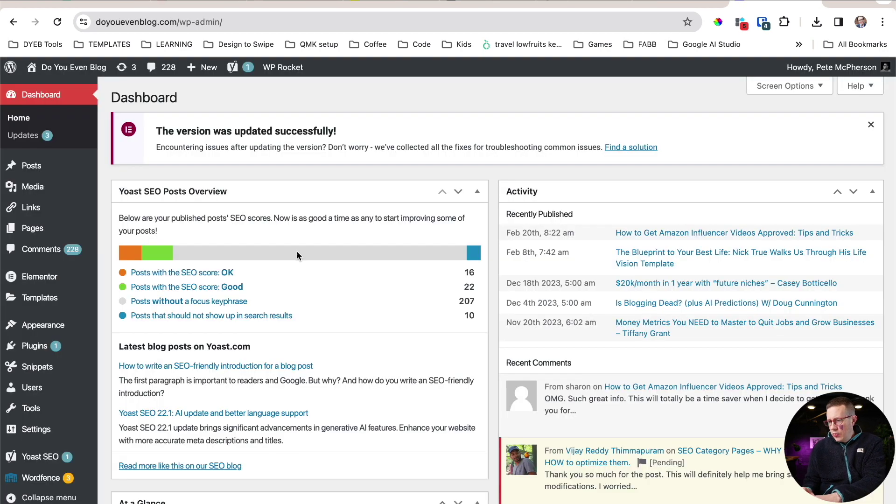
key("ctrl+Tab")
key("ctrl+Tab")
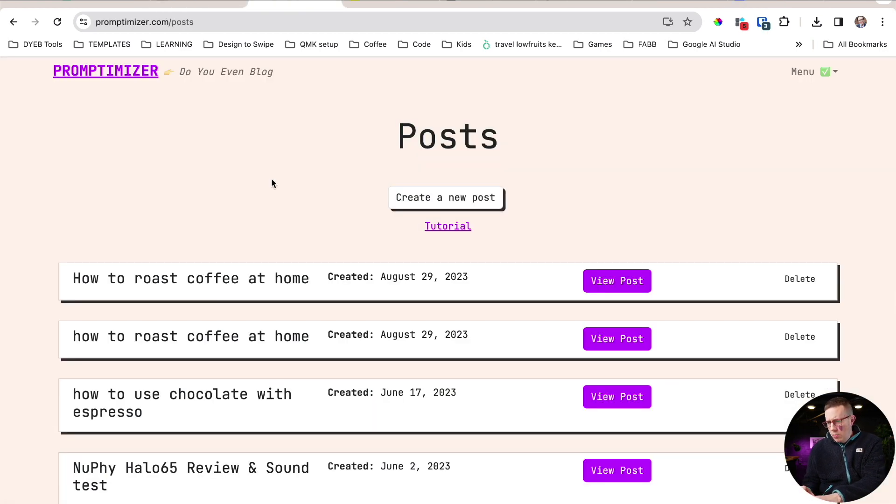
Step: Start a new Promptimizer post with keyword 'LinkedIn profile tips' copied from TextEdit
left_click(461, 198)
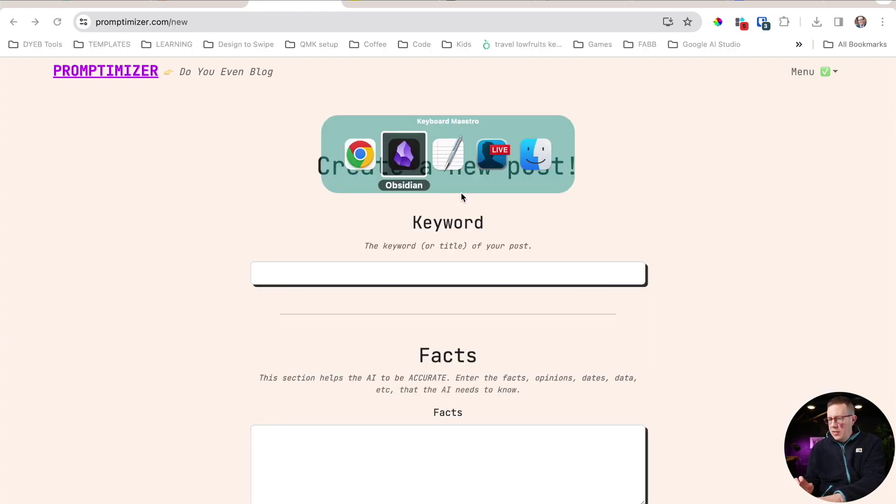
key("super+Tab")
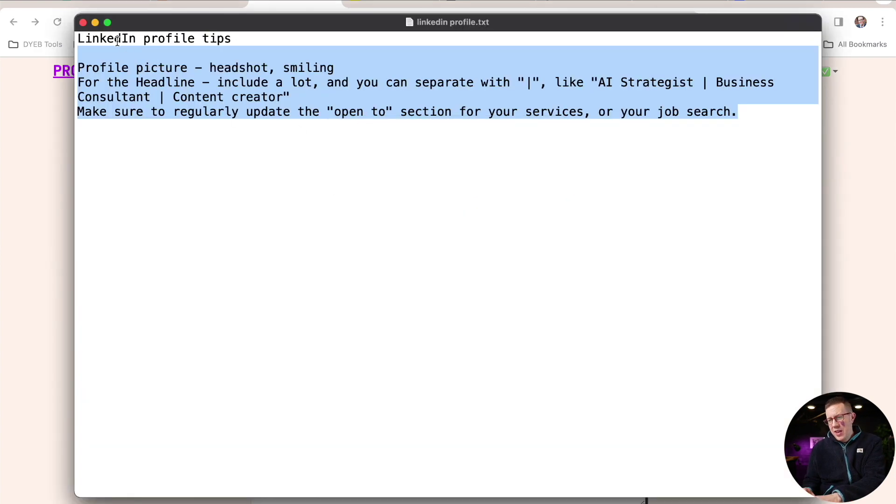
triple_click(117, 40)
key("super+c")
key("super+Tab")
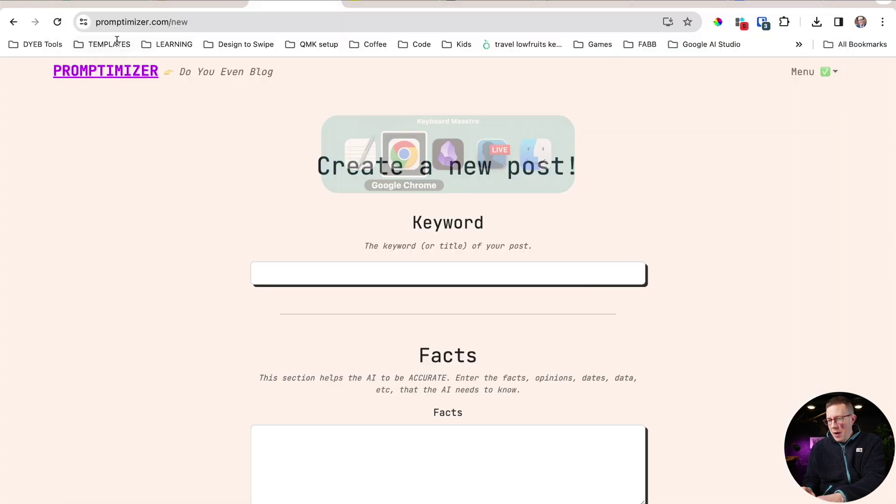
left_click(324, 268)
key("super+v")
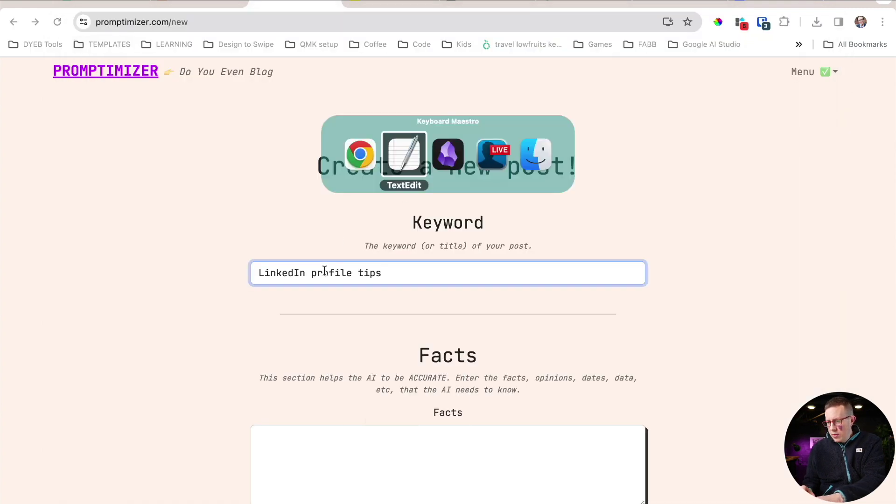
Step: Paste the three LinkedIn tips into Facts and submit the post
key("super+Tab")
triple_click(117, 68)
left_click(216, 148, "shift")
key("super+c")
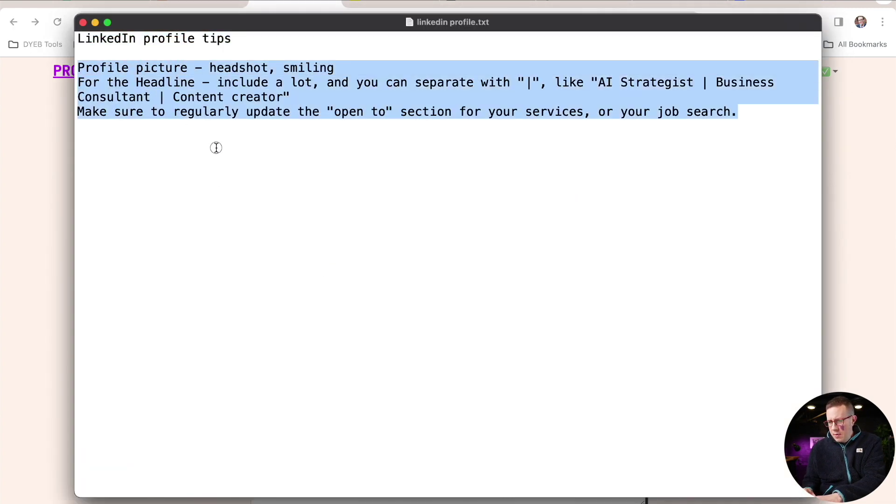
key("super+Tab")
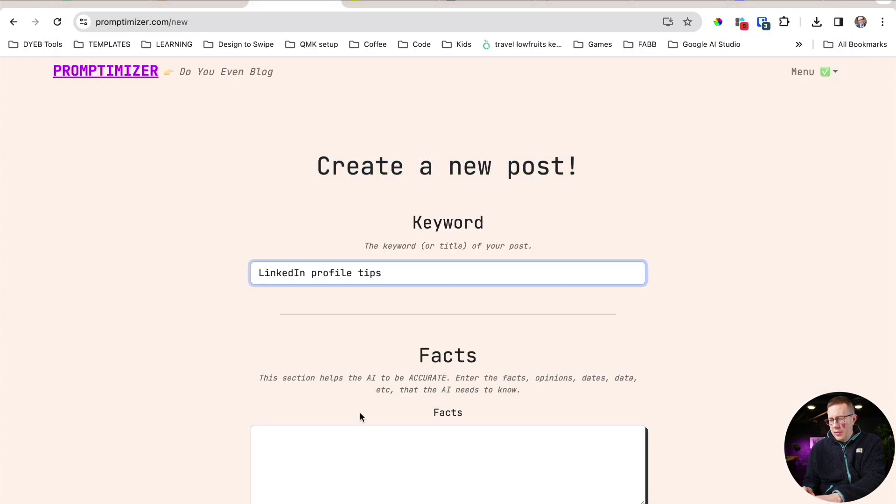
left_click(340, 450)
key("super+v")
scroll(339, 364, "down", 6)
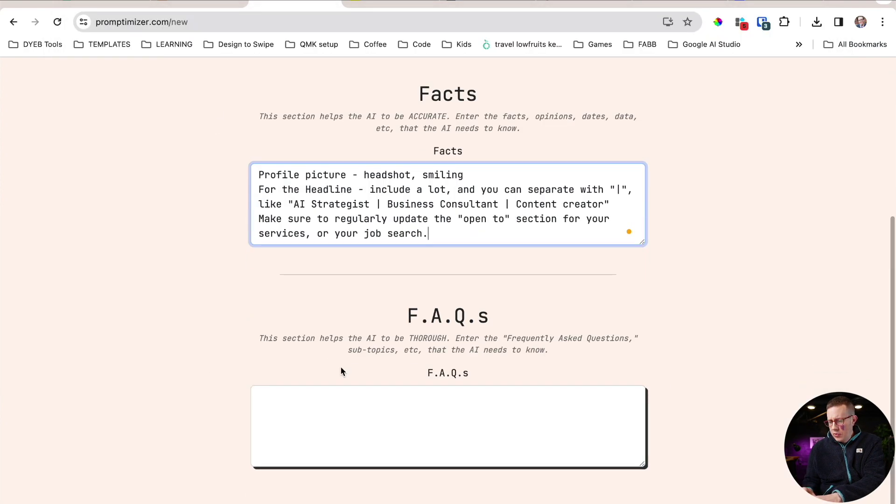
left_click(460, 502)
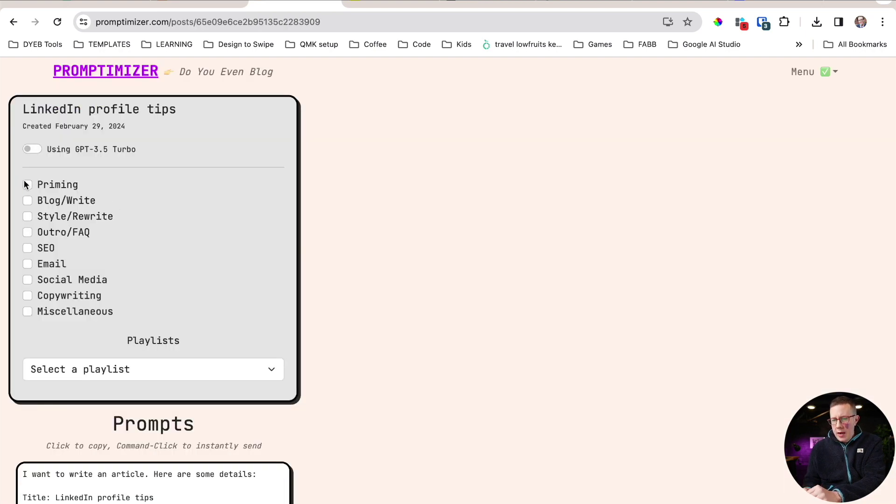
Step: Copy the 'Pete's #1!' article prompt from the generated prompts list
scroll(172, 167, "down", 6)
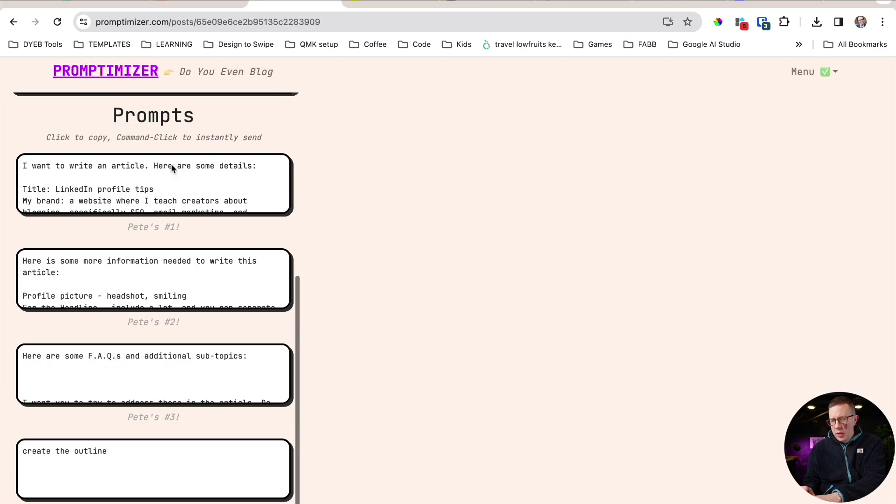
scroll(125, 180, "down", 3)
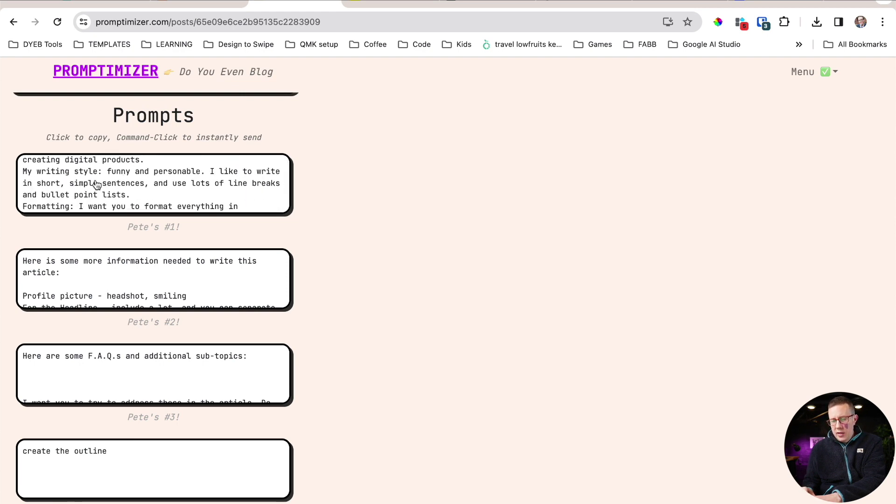
scroll(87, 186, "down", 2)
scroll(88, 188, "up", 5)
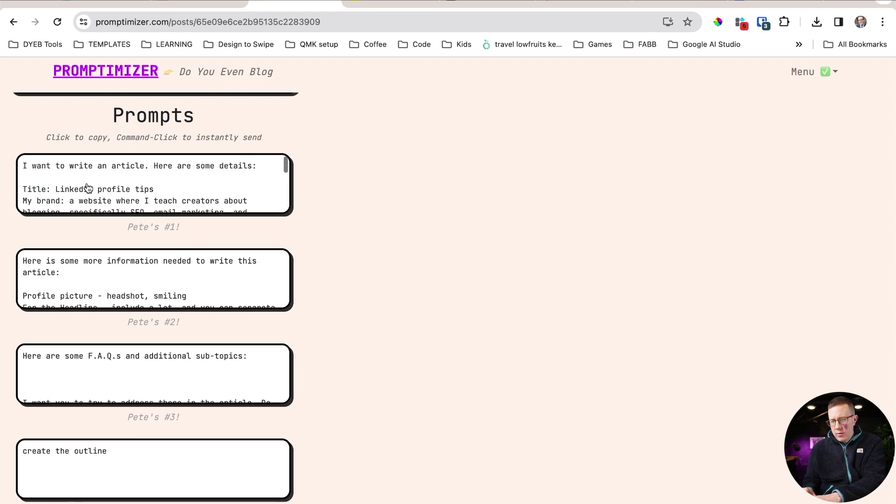
left_click(203, 177)
key("super+Tab")
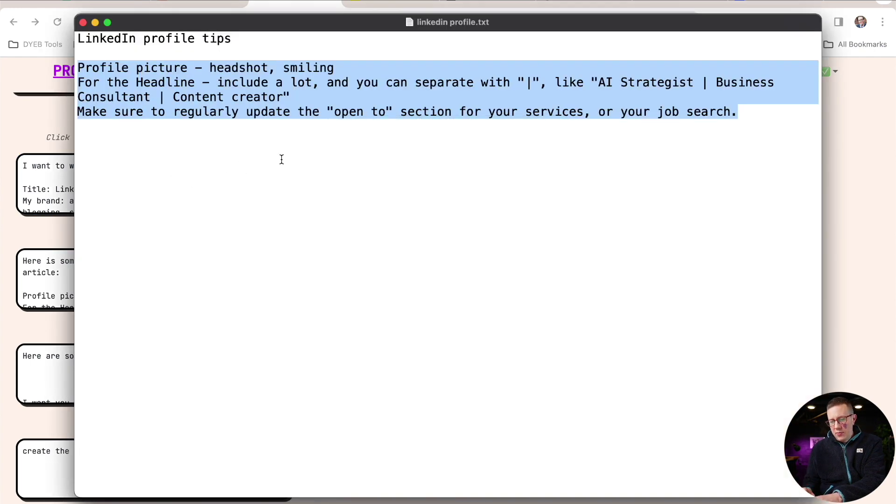
Step: Paste the first Promptimizer prompt into ChatGPT and send it
key("super+Tab")
key("ctrl+shift+Tab")
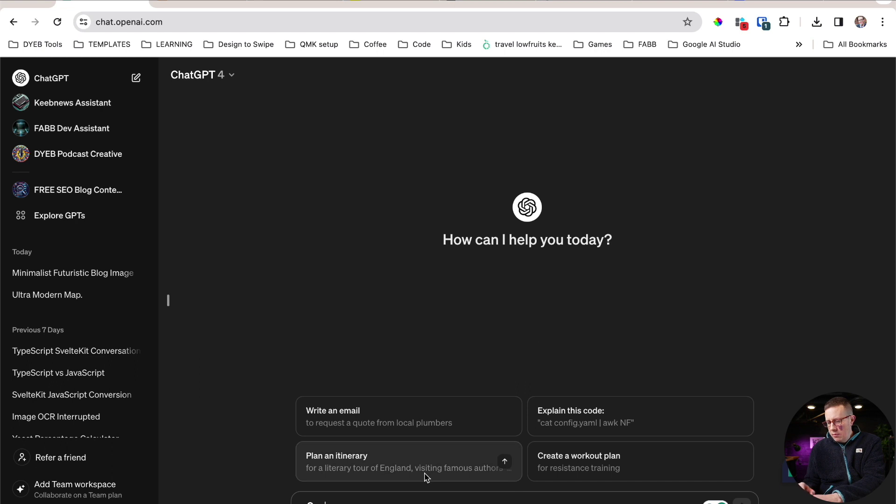
key("super+v")
key("Return")
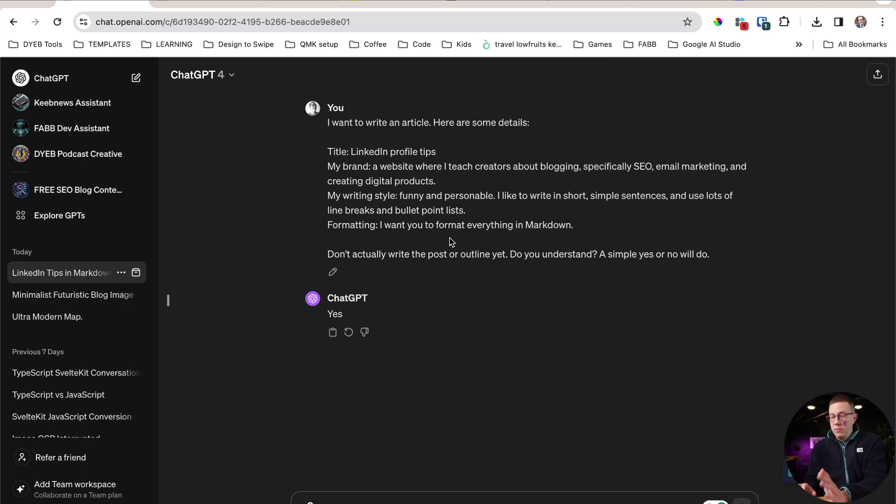
key("super+Tab")
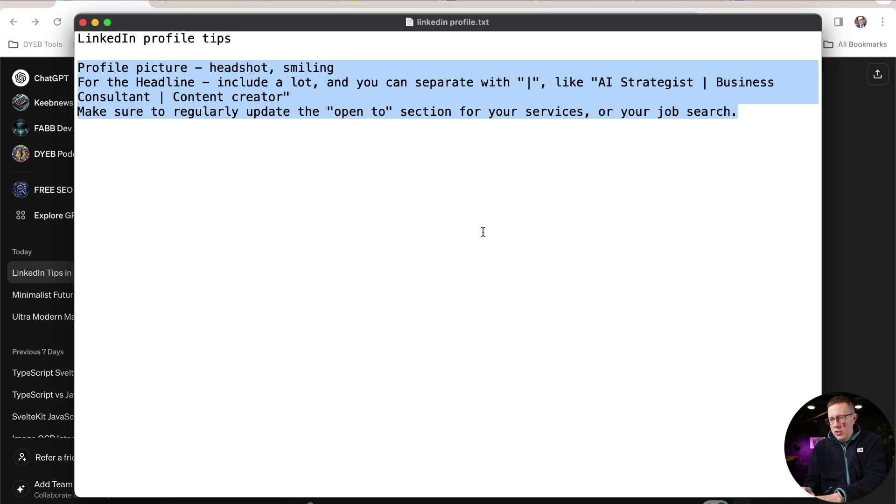
Step: Copy Pete's #2 prompt with the extra facts and send it to ChatGPT
key("super+Tab")
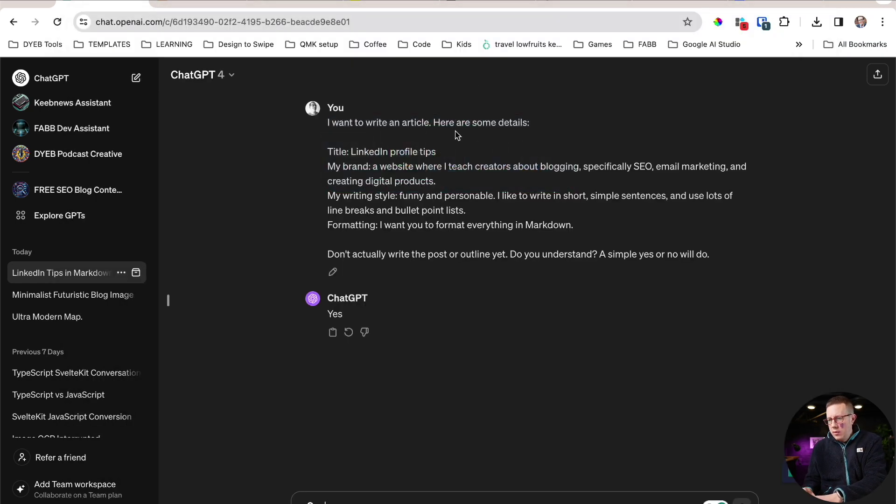
key("ctrl+Tab")
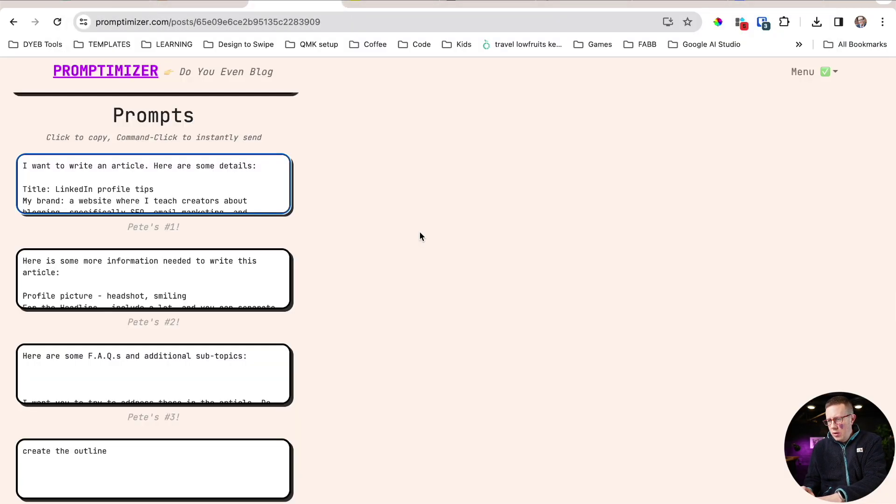
scroll(109, 286, "down", 2)
scroll(109, 287, "up", 1)
left_click(108, 286)
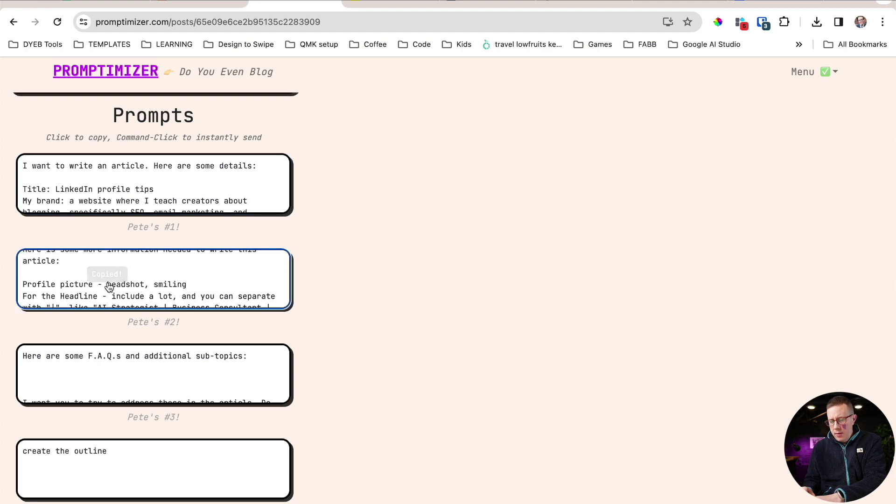
key("ctrl+shift+Tab")
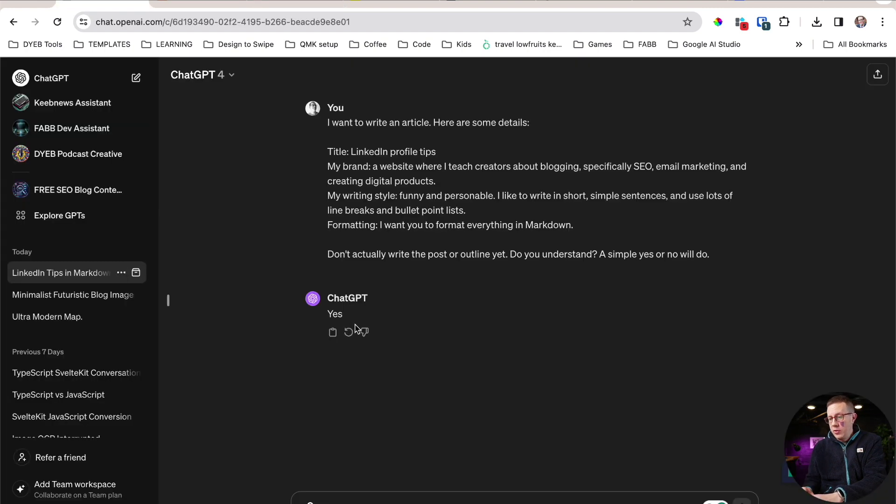
key("super+v")
key("Return")
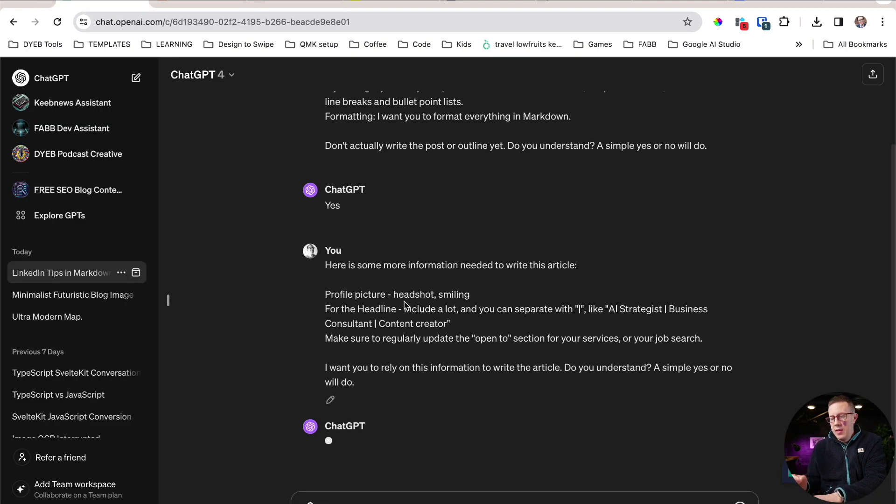
key("ctrl+Tab")
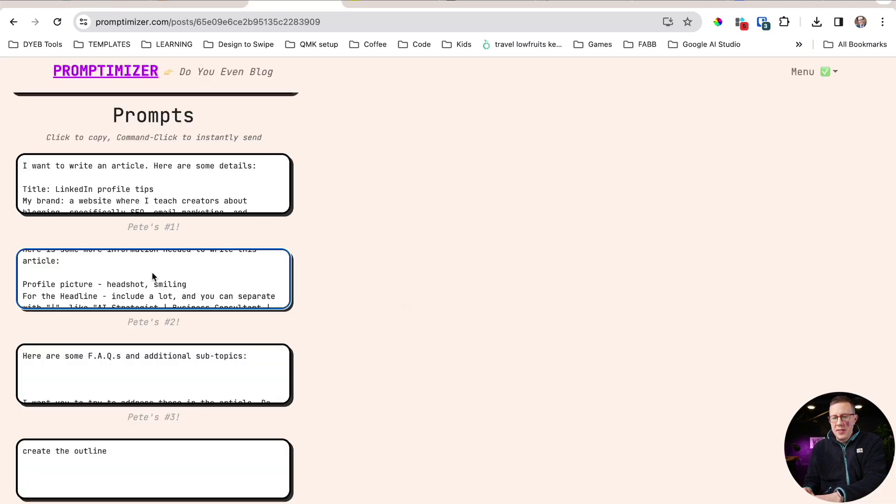
scroll(151, 282, "up", 2)
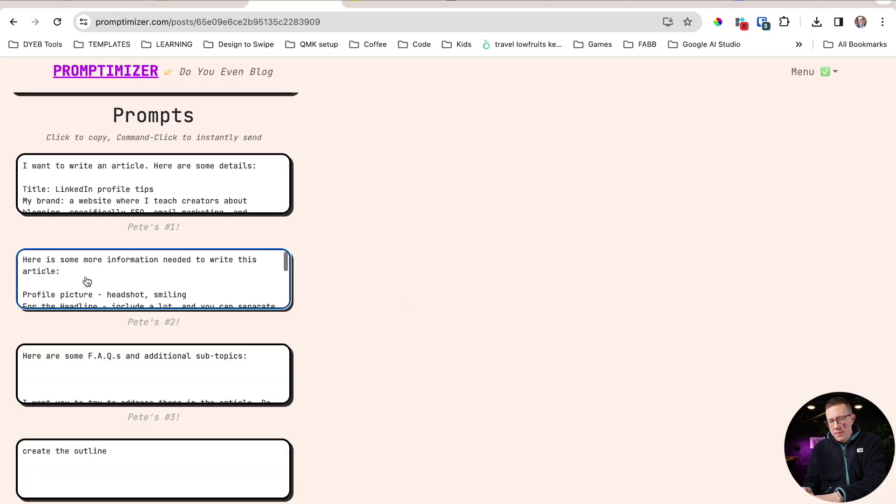
scroll(87, 281, "down", 5)
scroll(140, 380, "down", 3)
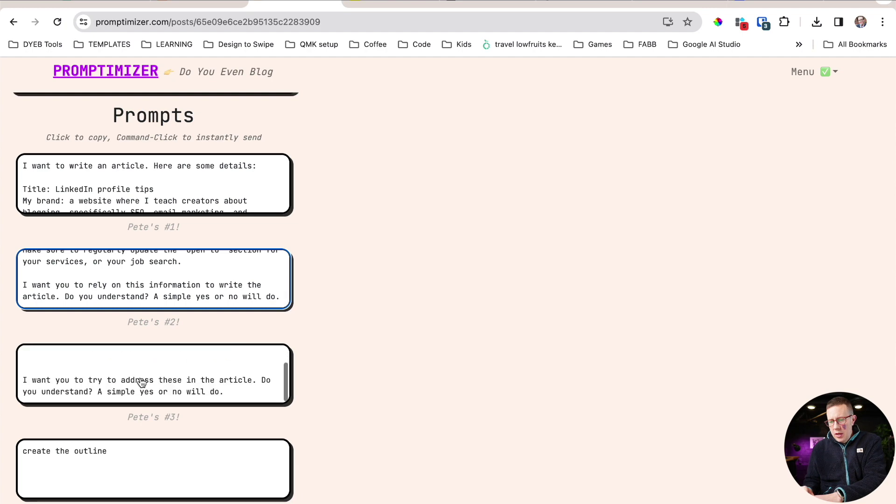
scroll(312, 329, "down", 1)
key("ctrl+Tab")
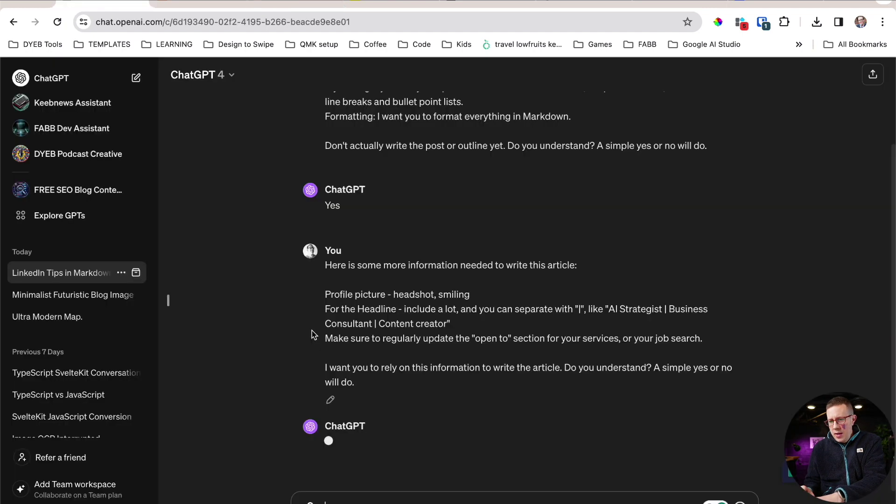
Step: Following step 3, send the 'create the outline' request in ChatGPT
key("super+Tab")
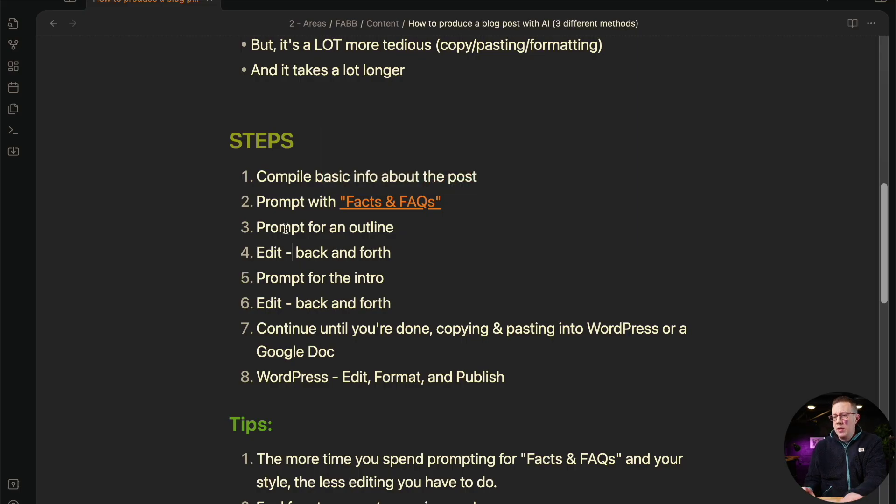
triple_click(285, 229)
key("super+Tab")
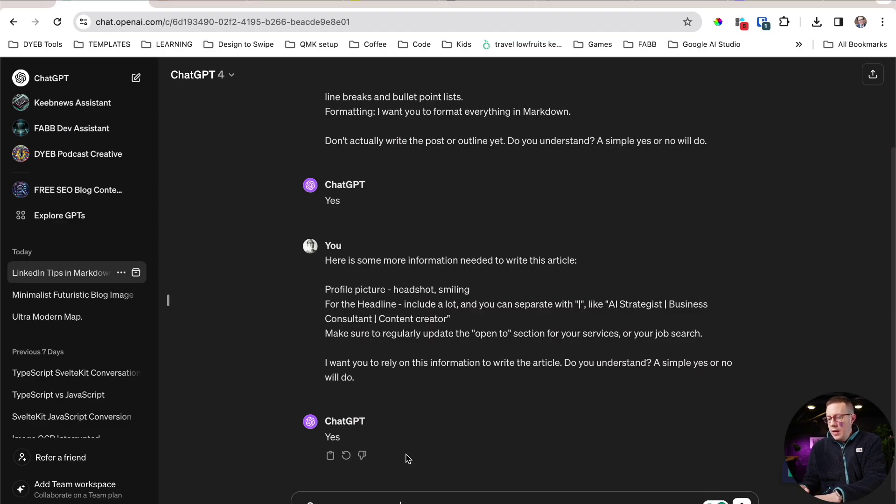
key("Return")
key("ctrl+Tab")
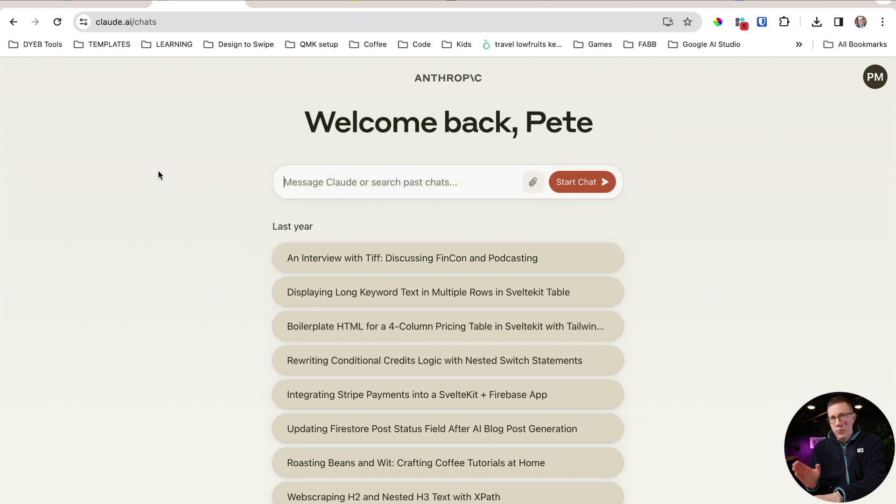
scroll(158, 175, "down", 6)
key("ctrl+shift+Tab")
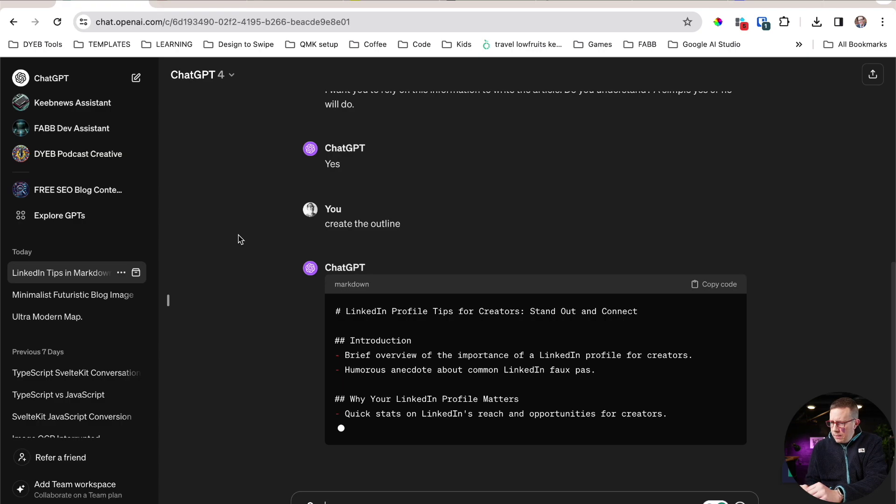
scroll(240, 239, "up", 8)
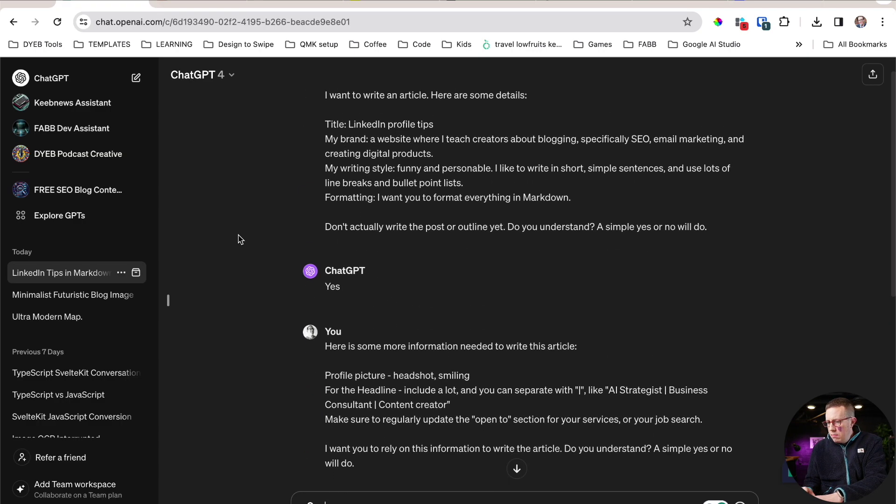
scroll(241, 239, "down", 8)
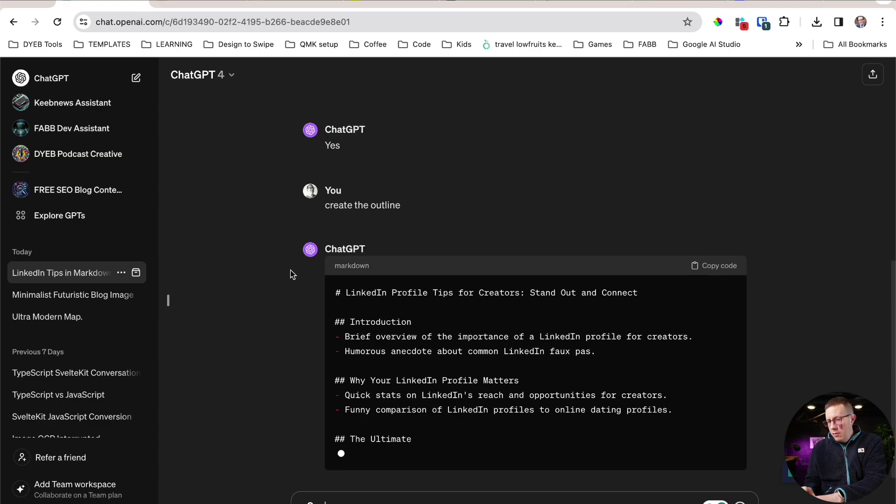
Step: In Obsidian, move to step 4 and select the first tip about Facts & FAQs
key("super+Tab")
scroll(303, 186, "down", 3)
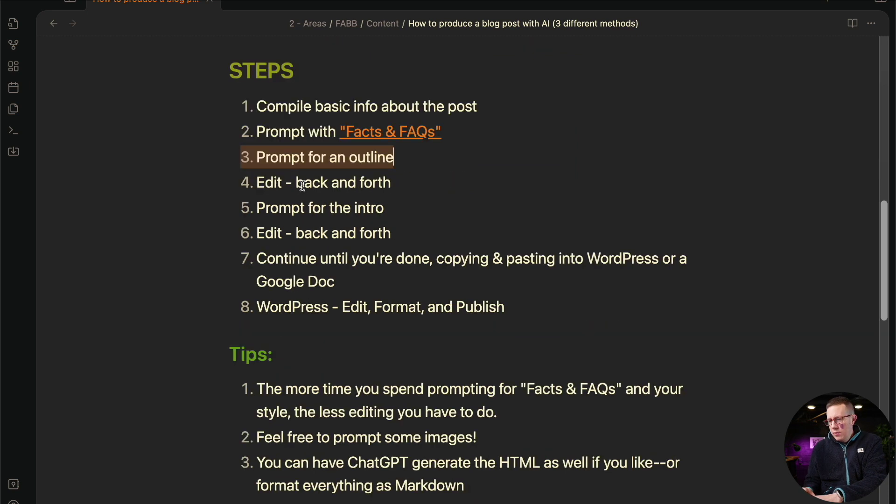
left_click(303, 185)
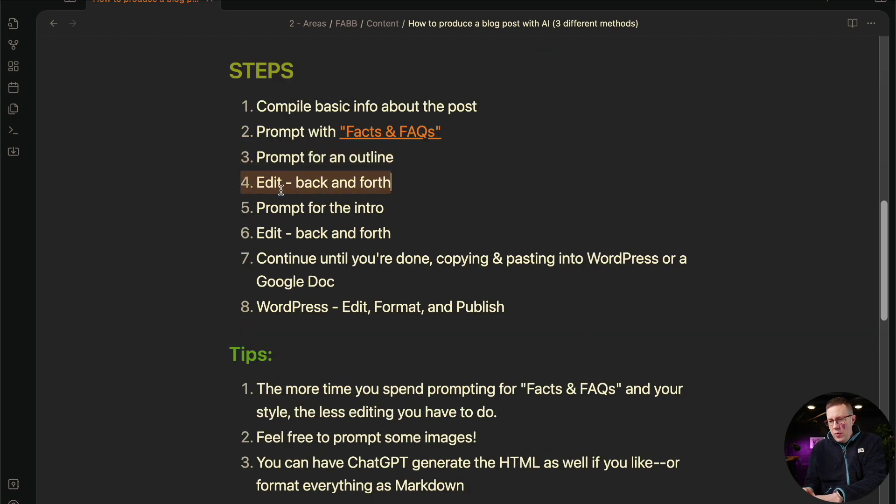
scroll(282, 177, "down", 6)
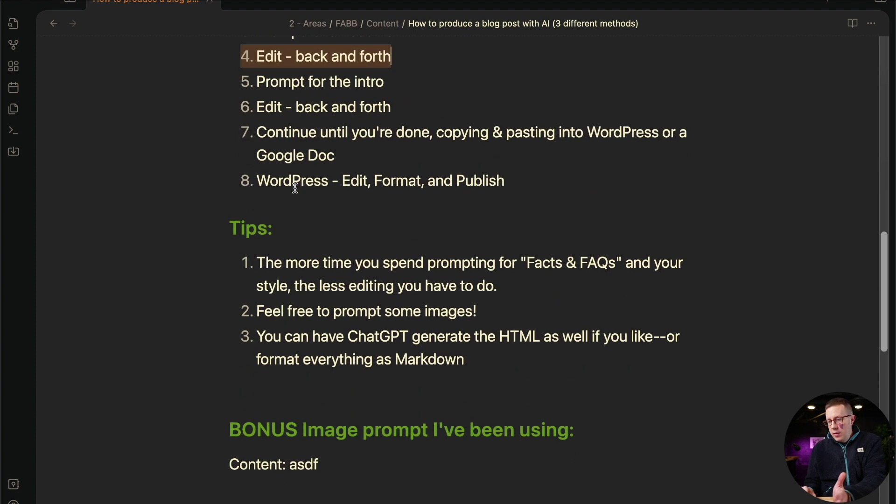
double_click(358, 247)
triple_click(358, 247)
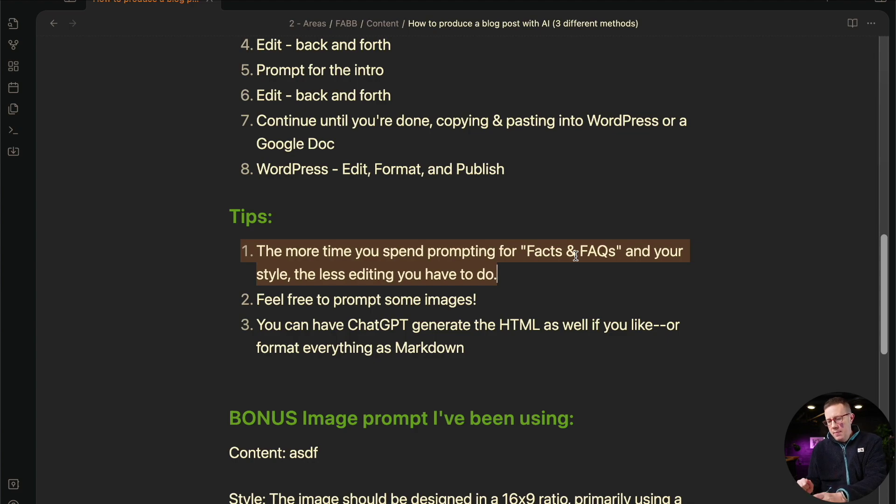
Step: Follow ChatGPT's streaming outline through Recommendations, Conclusion and Final Thoughts, glancing at Obsidian's Tips list
key("super+Tab")
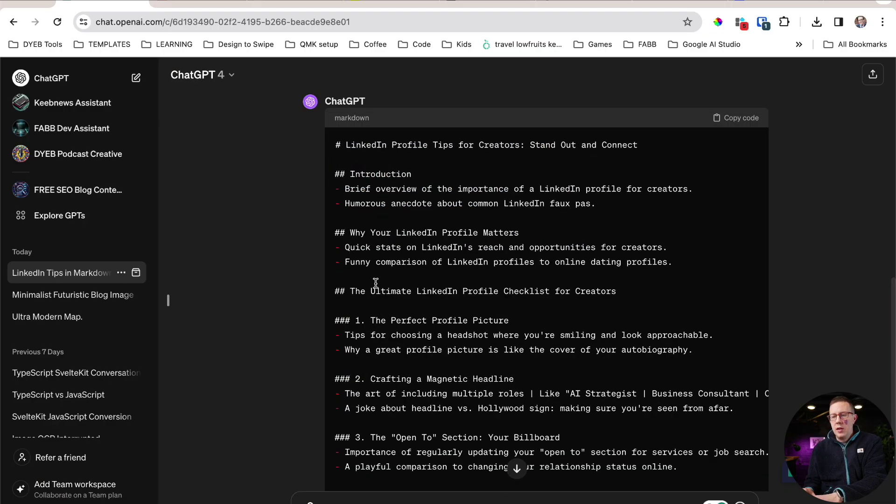
scroll(376, 286, "down", 5)
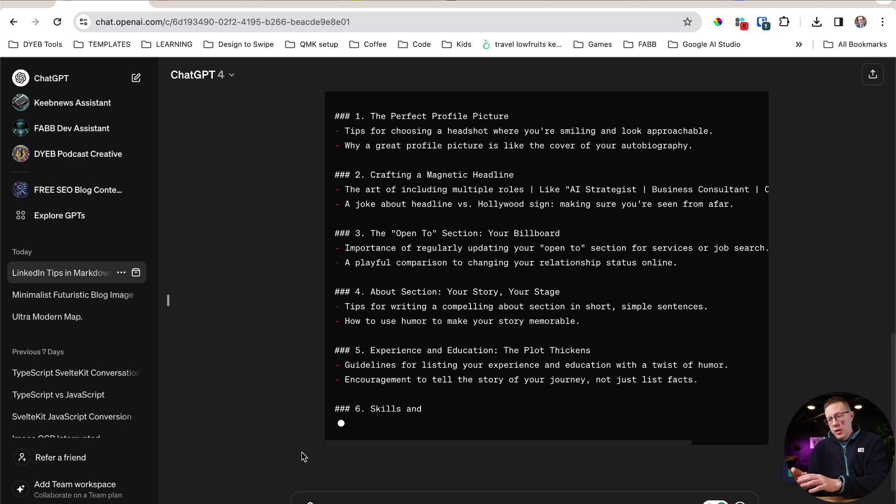
scroll(318, 410, "up", 10)
scroll(318, 411, "down", 5)
scroll(317, 412, "down", 4)
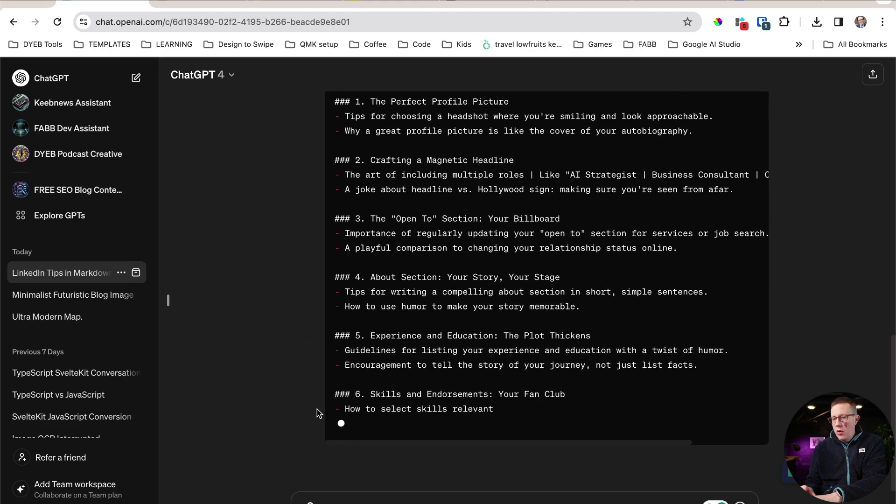
key("super+Tab")
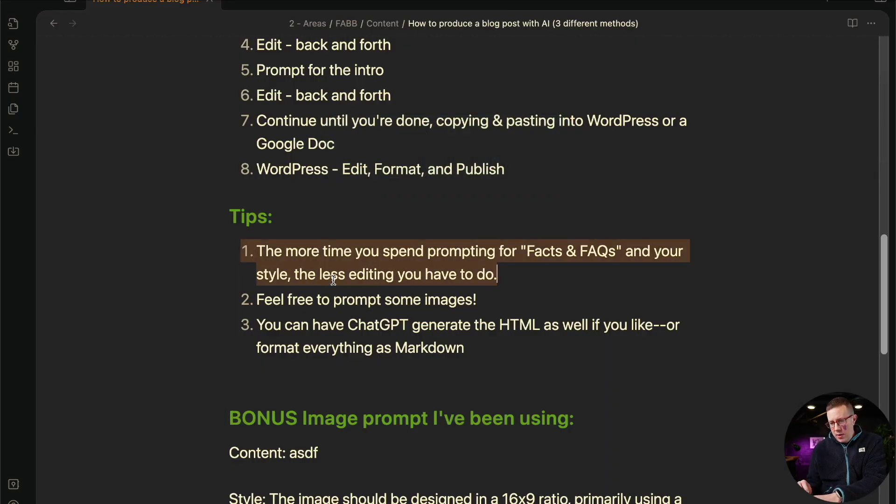
key("super+Tab")
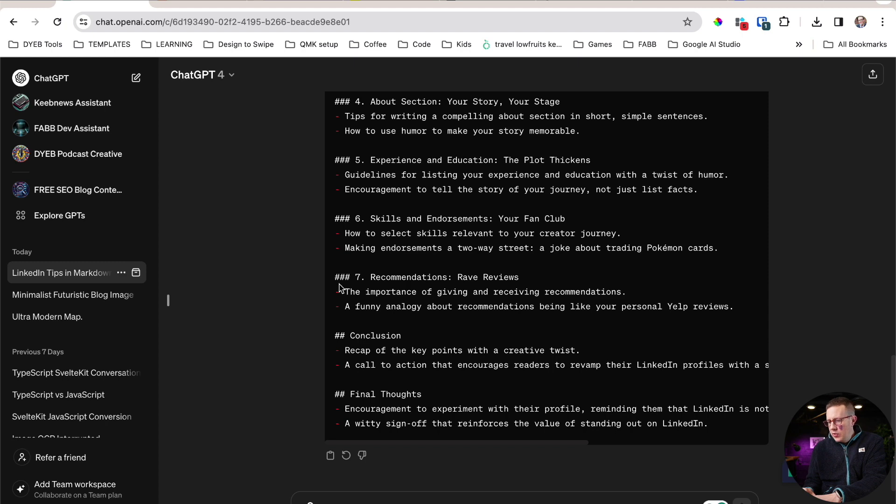
Step: Ask ChatGPT to 'write the intro', then copy the finished Markdown outline with Copy code
left_click(384, 496)
key("Return")
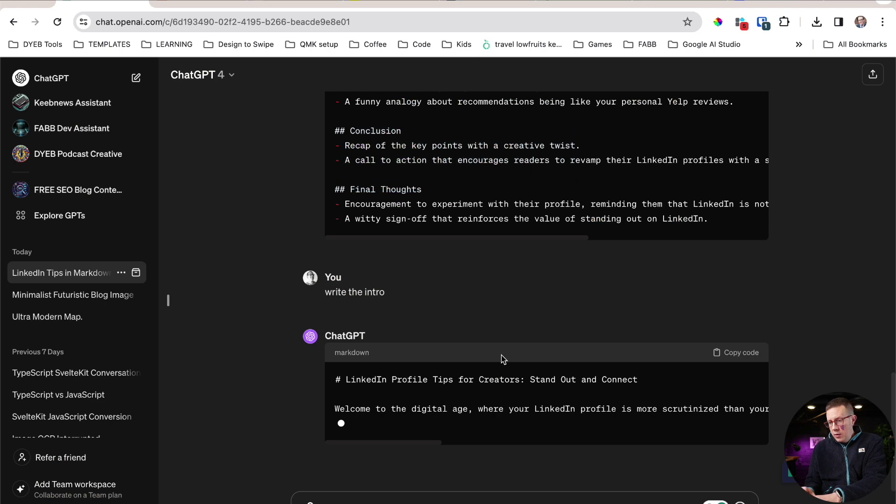
scroll(501, 354, "up", 15)
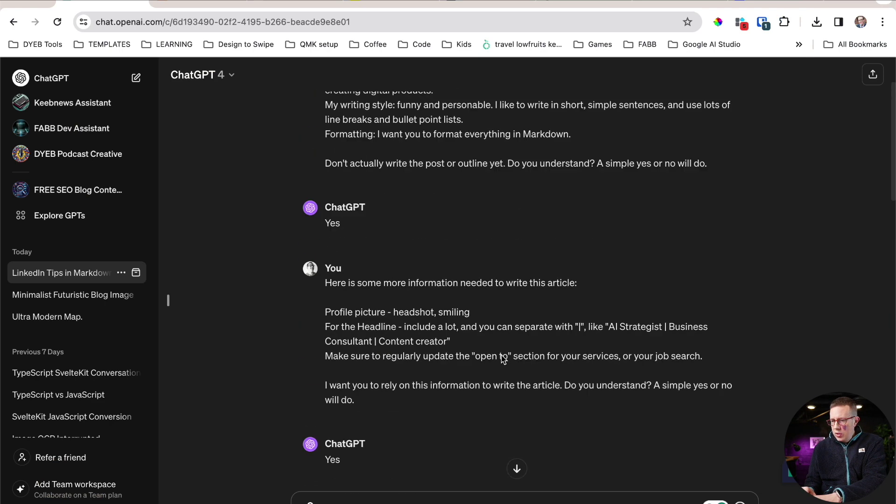
scroll(501, 354, "down", 7)
scroll(502, 357, "down", 1)
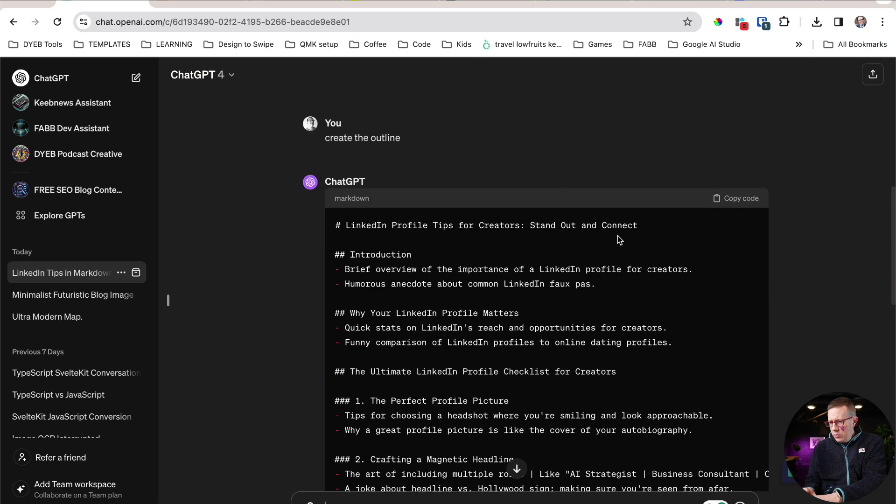
left_click(738, 198)
key("ctrl+Tab")
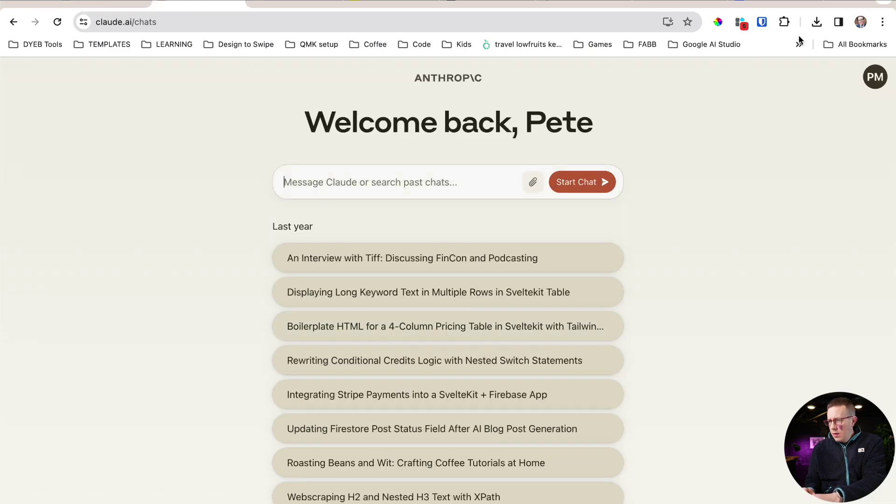
Step: Start a new WordPress post and paste the LinkedIn profile tips outline into its body
key("ctrl+Tab")
mouse_move(48, 179)
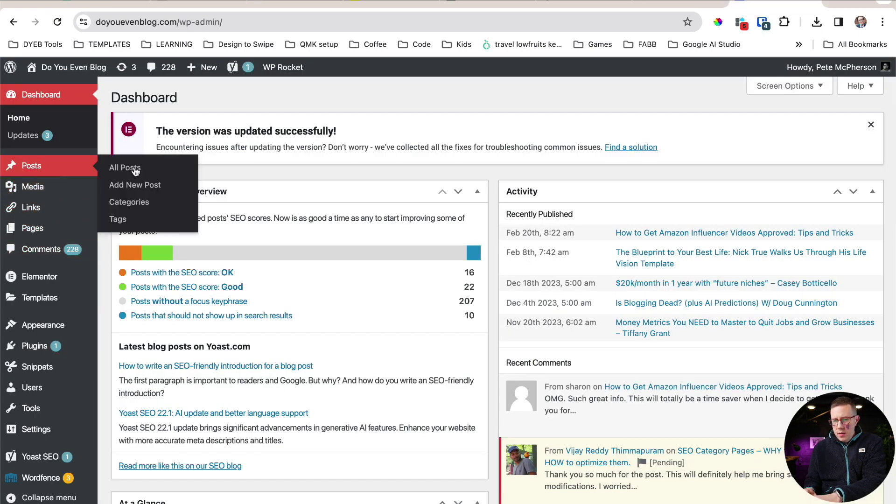
left_click(141, 186)
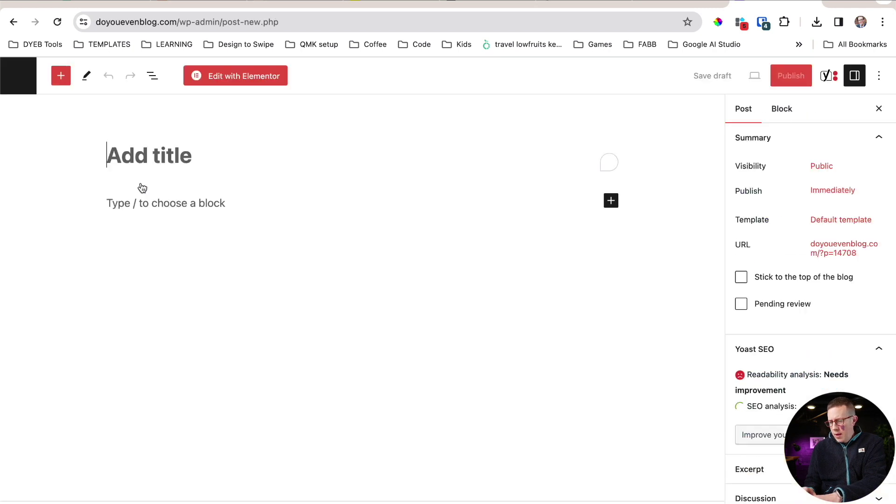
type("asdfasdf")
left_click(142, 187)
key("super+v")
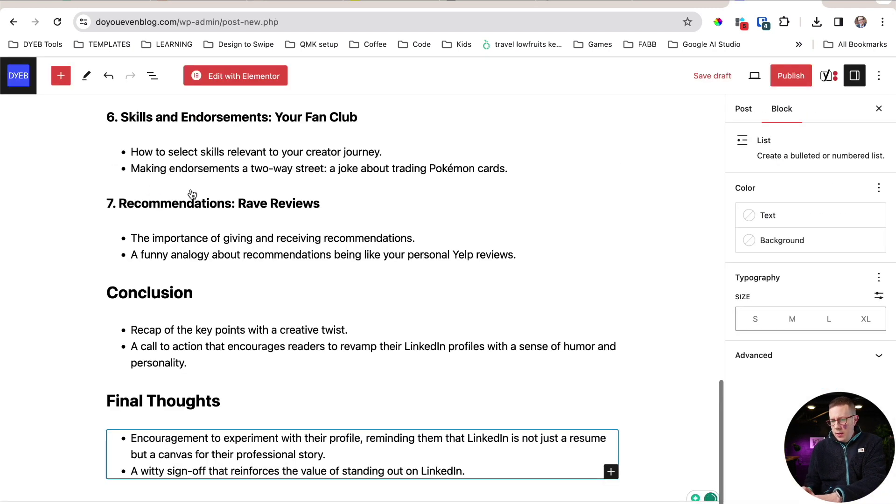
Step: Confirm the Conclusion and Recommendations sections came in as headings in the draft
left_click(138, 293)
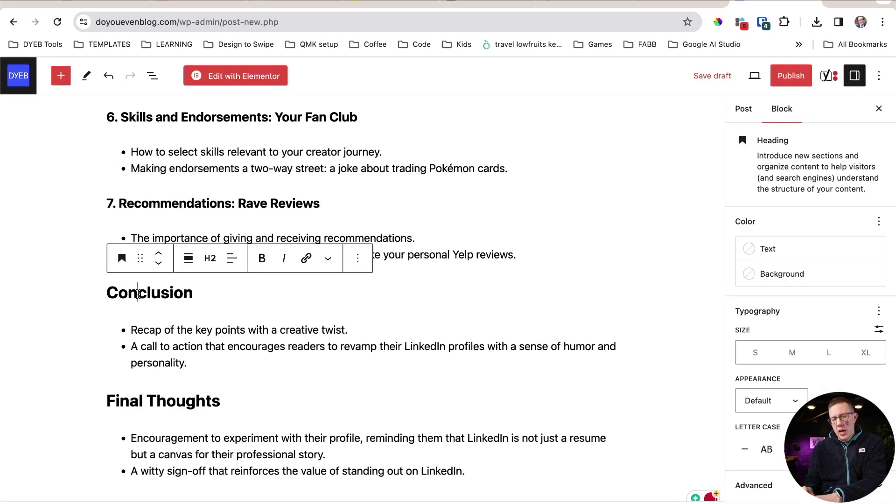
left_click(179, 204)
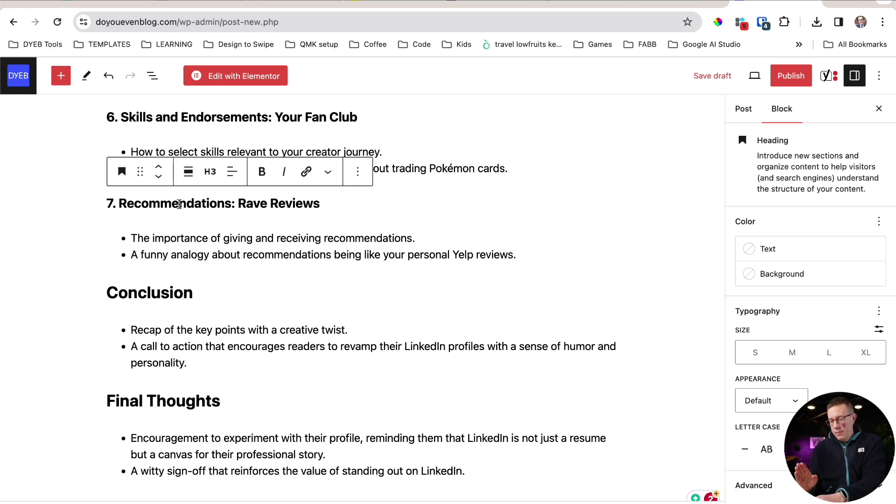
key("ctrl+Tab")
scroll(344, 194, "down", 15)
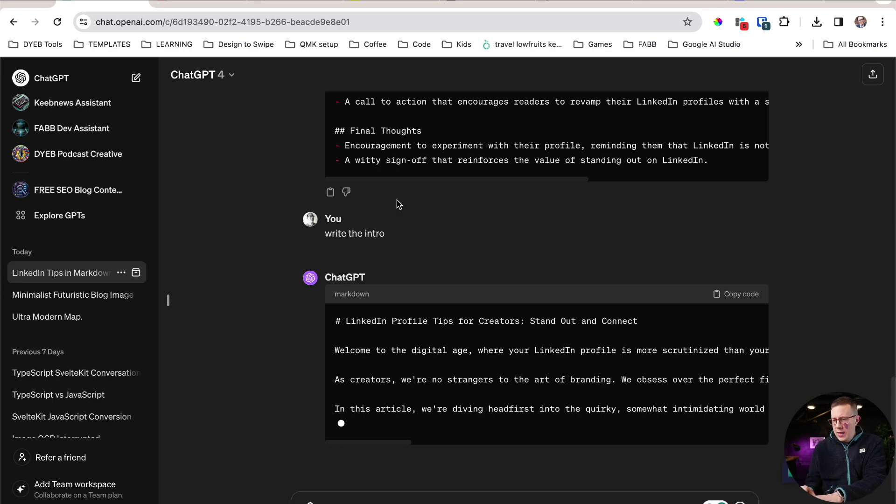
Step: Scroll up to the opening article brief and highlight its 'Formatting:' line requesting Markdown
scroll(399, 204, "up", 20)
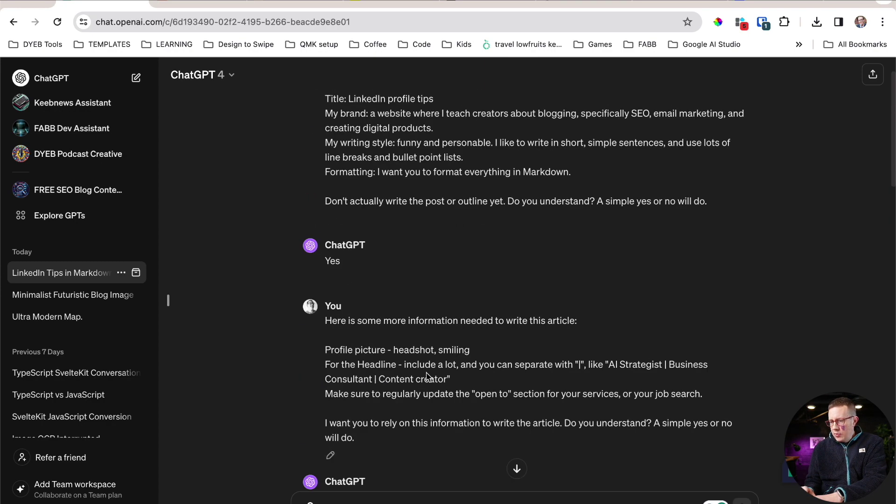
scroll(464, 397, "up", 2)
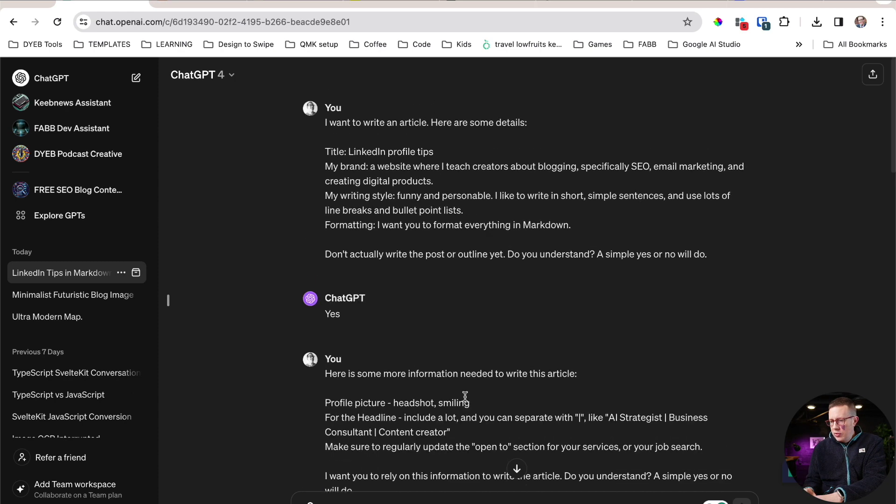
triple_click(520, 226)
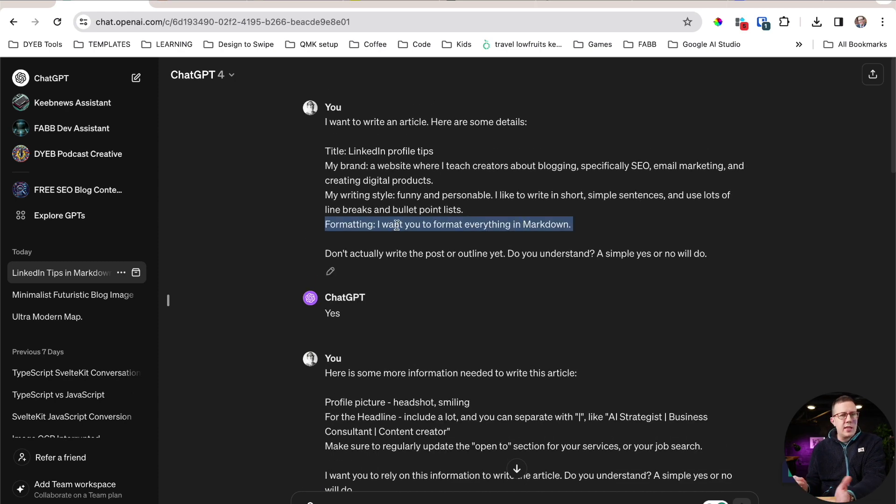
Step: Glance at the saved Promptimizer prompts, review the outline and intro replies, then return to Obsidian
key("ctrl+Tab")
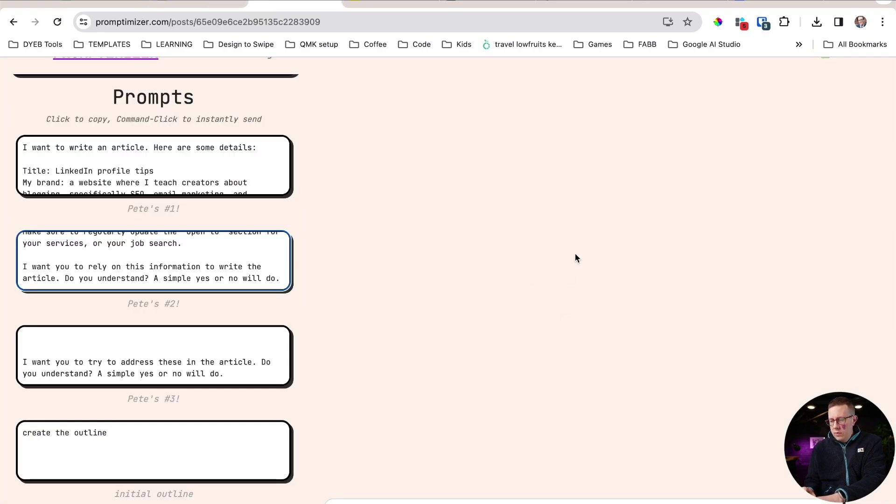
key("ctrl+shift+Tab")
scroll(411, 233, "down", 15)
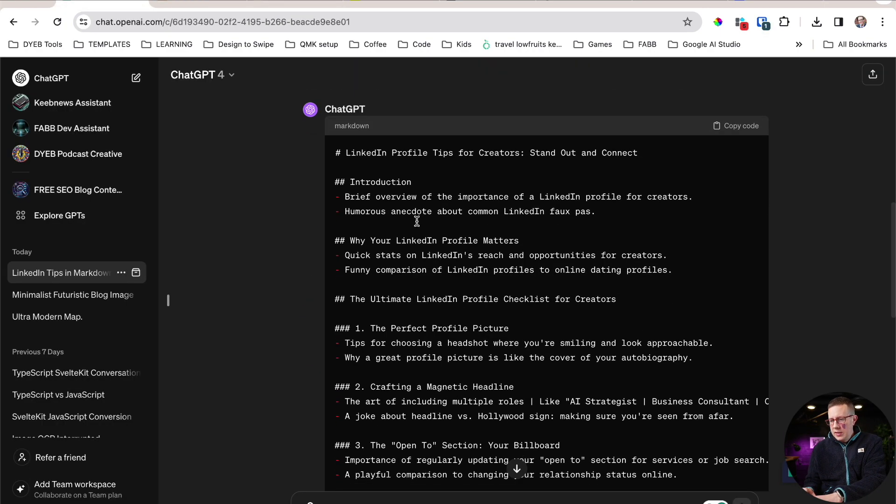
scroll(416, 221, "down", 20)
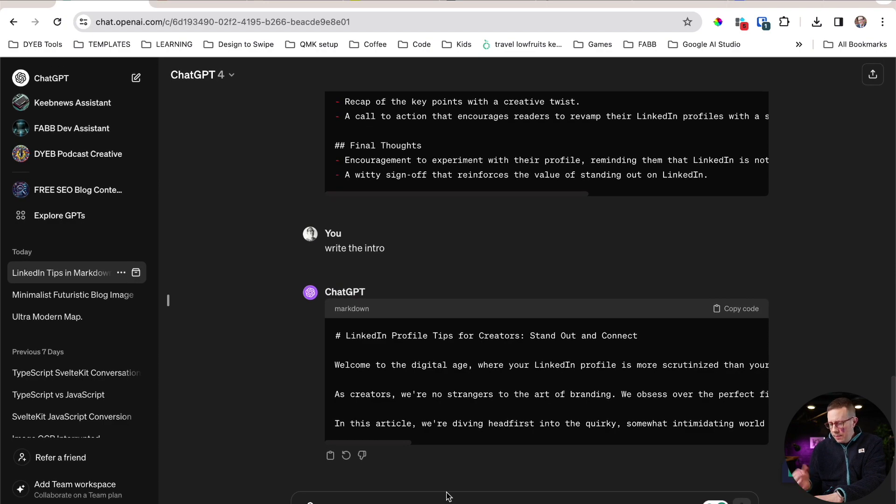
key("super+Tab")
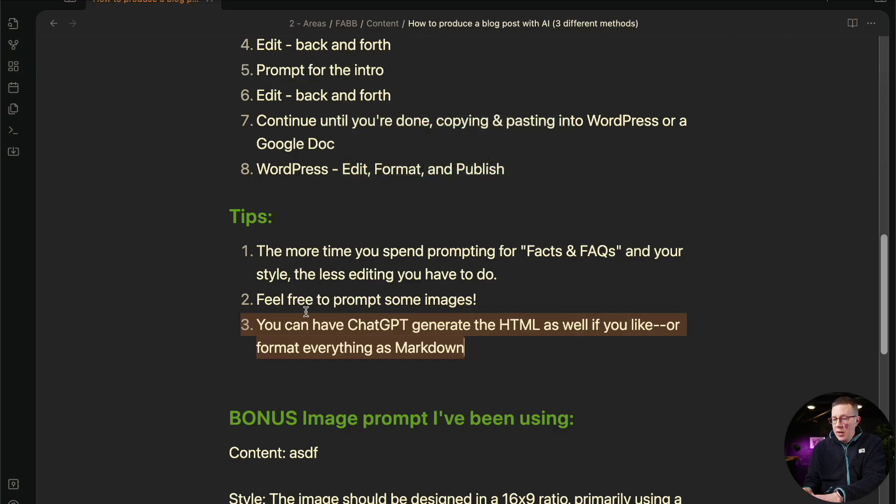
Step: Highlight outline step 4, 'Edit - back and forth', and step 7 about copying into WordPress
left_click(293, 196)
scroll(293, 197, "up", 3)
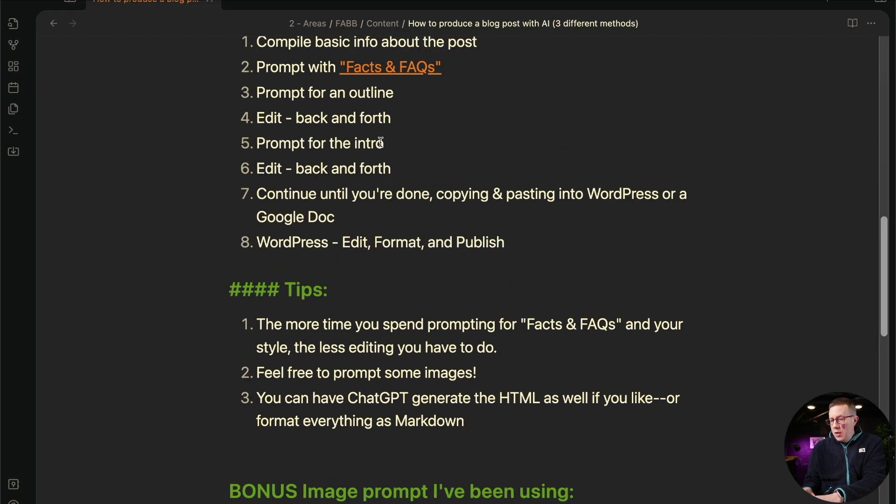
triple_click(325, 112)
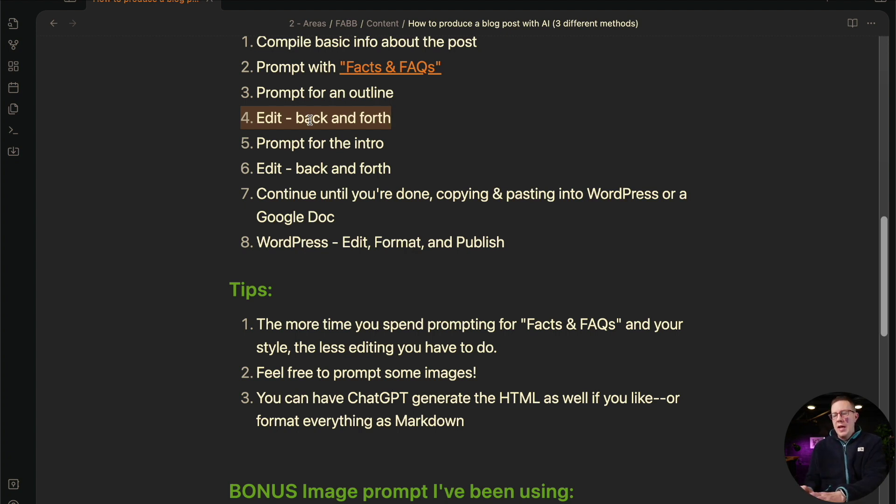
scroll(310, 120, "down", 1)
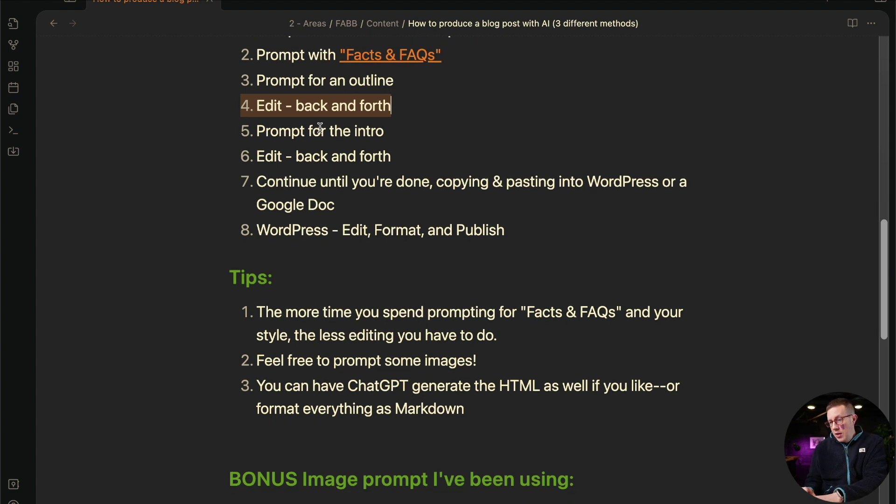
triple_click(283, 182)
Step: Copy ChatGPT's intro reply and review it at the top of the WordPress draft
key("super+Tab")
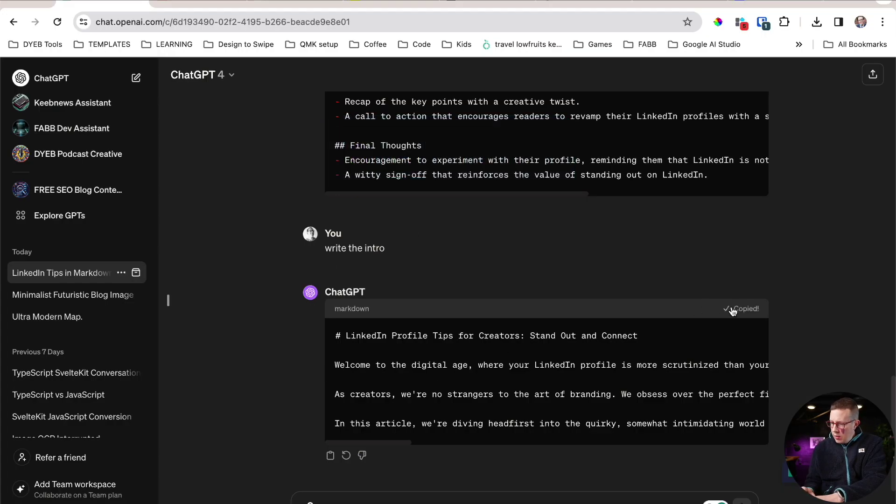
left_click(730, 308)
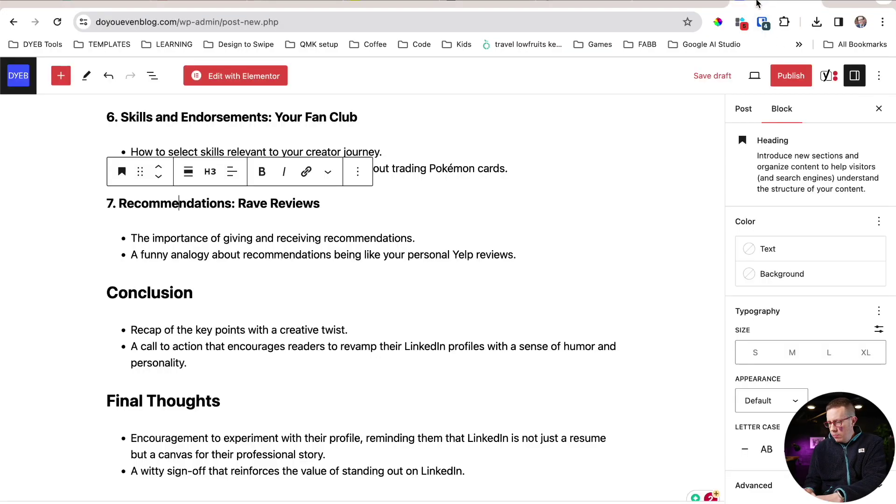
left_click(279, 232)
key("super+a")
key("super+a")
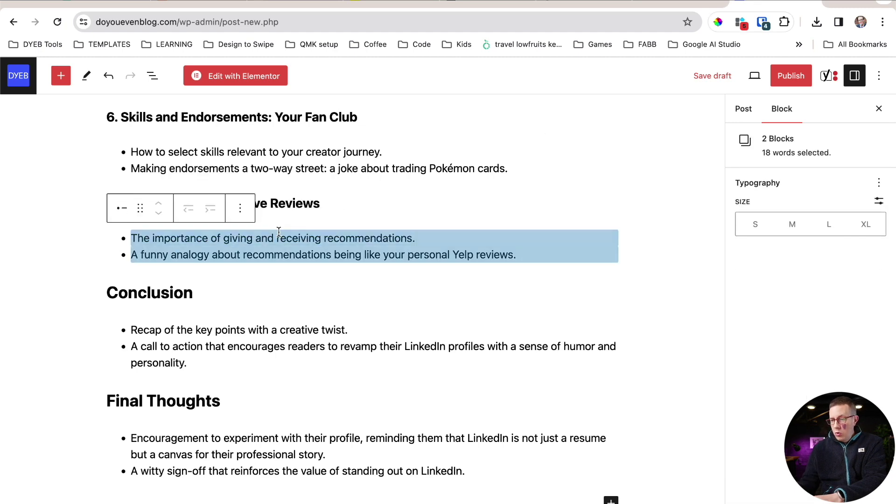
key("super+a")
key("super+a")
key("Up")
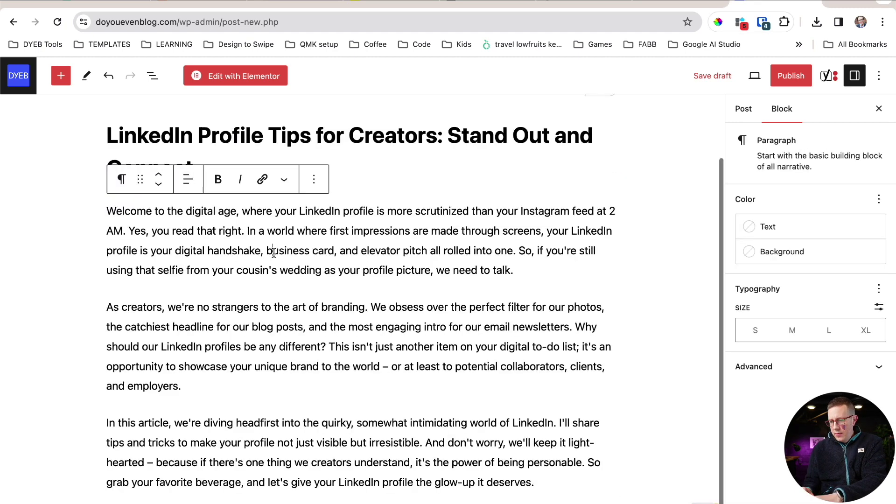
Step: Ask ChatGPT to 'now write' the next section, including a simple table
key("ctrl+Tab")
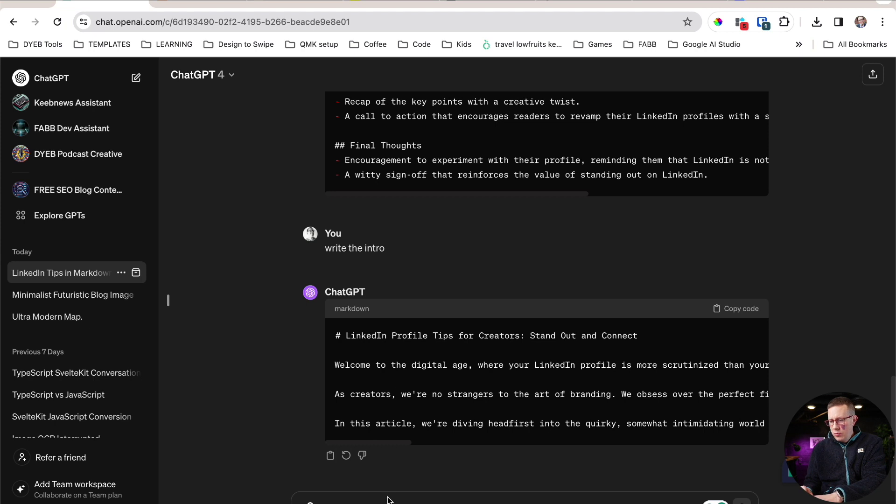
type("now write")
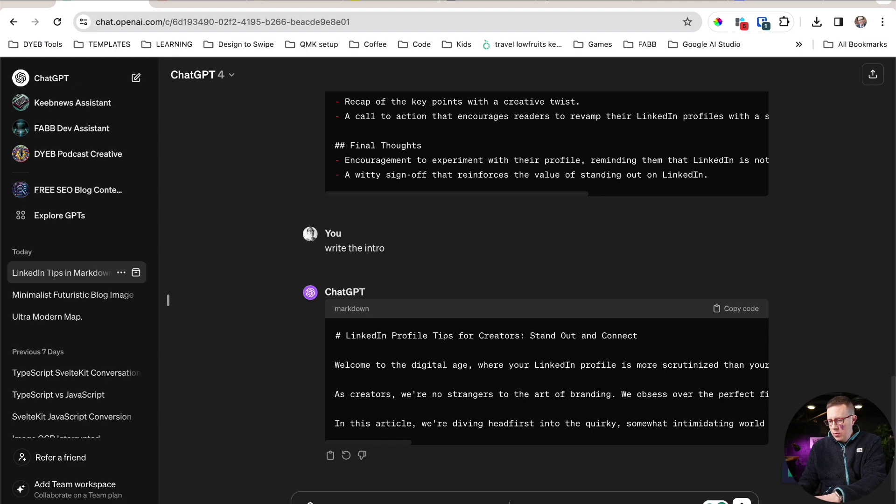
key("Return")
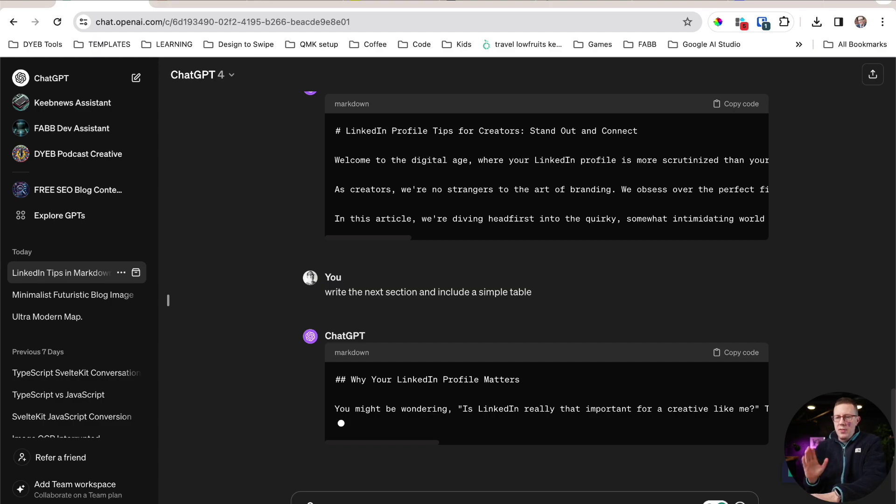
Step: Highlight Obsidian tip 2, 'Feel free to prompt some images!', then return to ChatGPT's stats section
key("super+Tab")
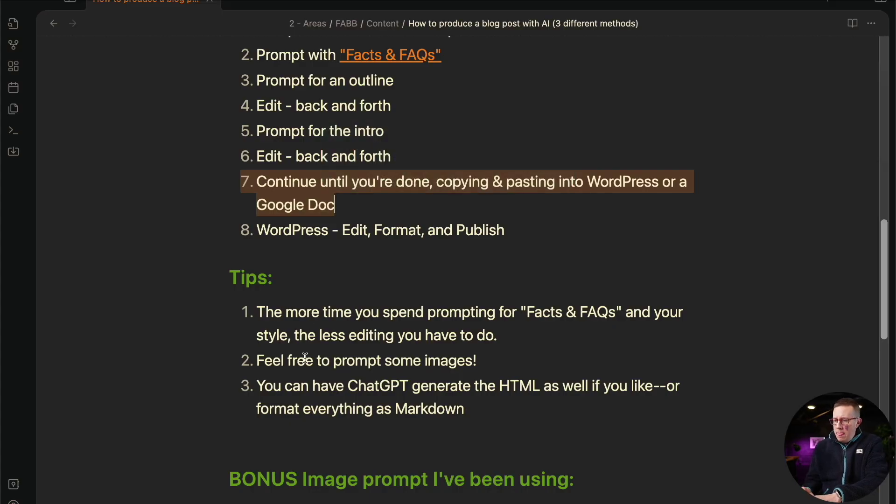
triple_click(292, 360)
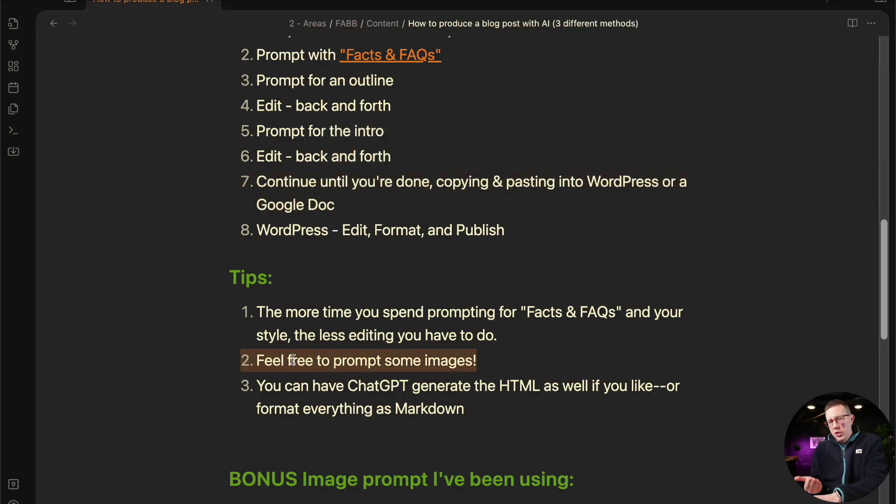
key("super+Tab")
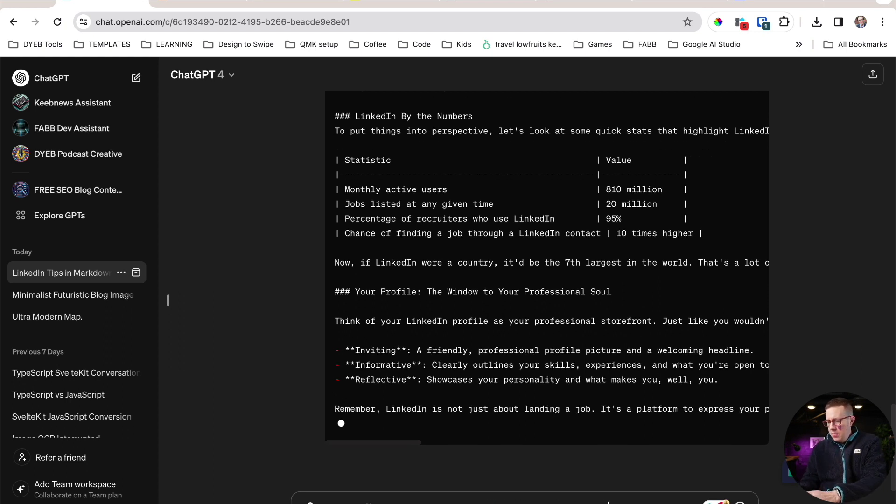
Step: Send ChatGPT a request for a simple 16×9 image for the section, then return to Obsidian
key("Return")
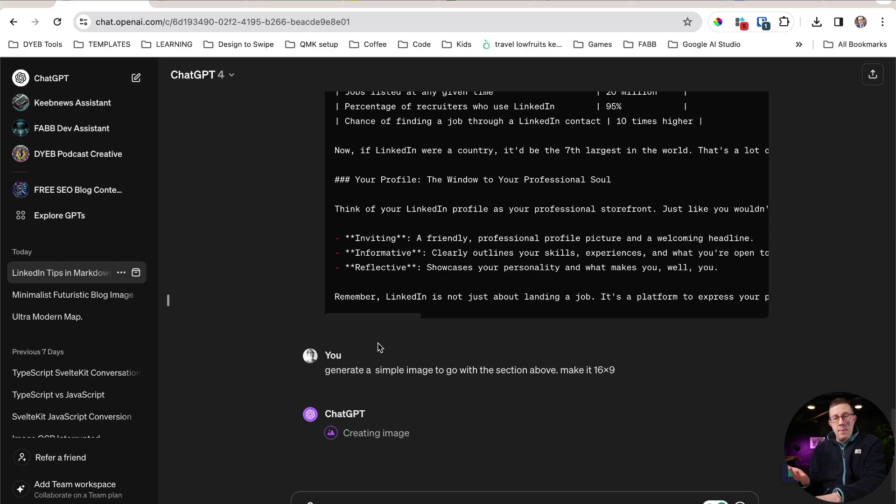
key("super+Tab")
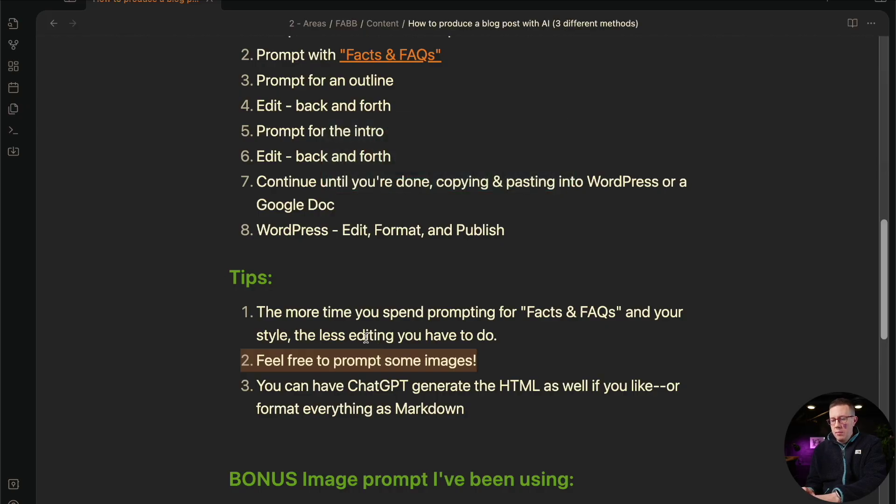
Step: Highlight the BONUS image prompt's asdf Content placeholder, its Style paragraph and the #BF00FF colour code
scroll(366, 337, "down", 10)
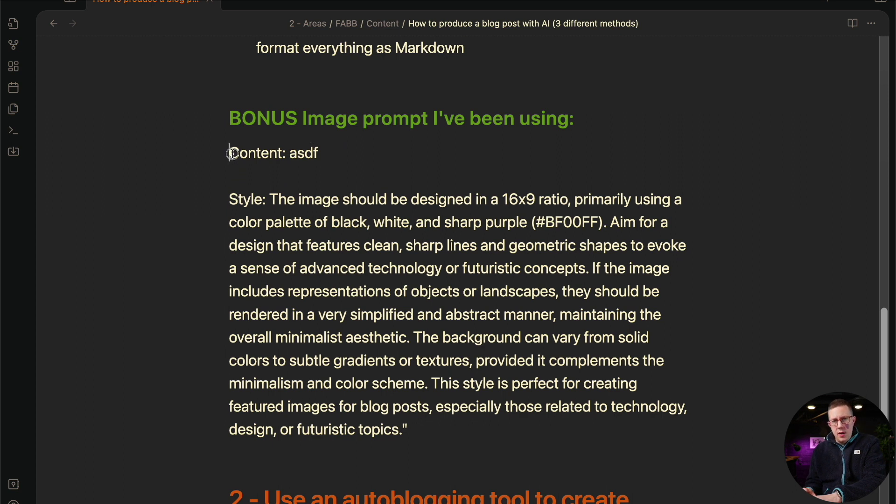
left_click_drag(230, 152, 490, 361)
left_click(490, 363)
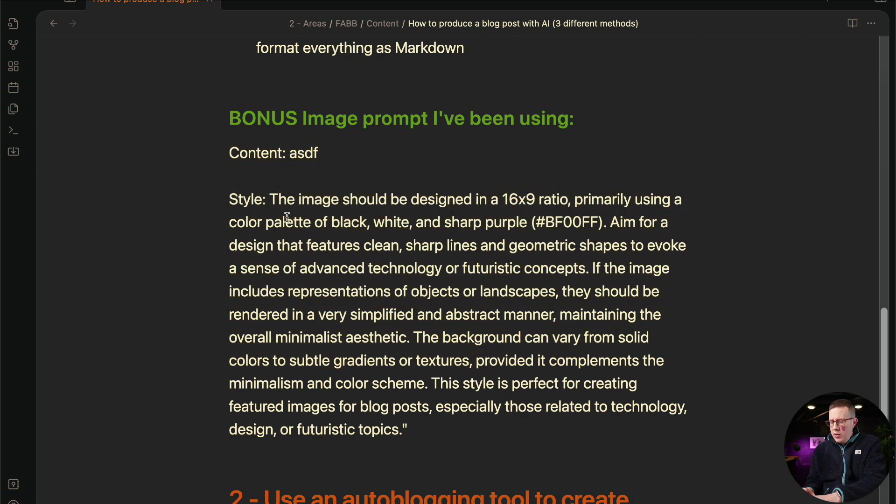
double_click(302, 153)
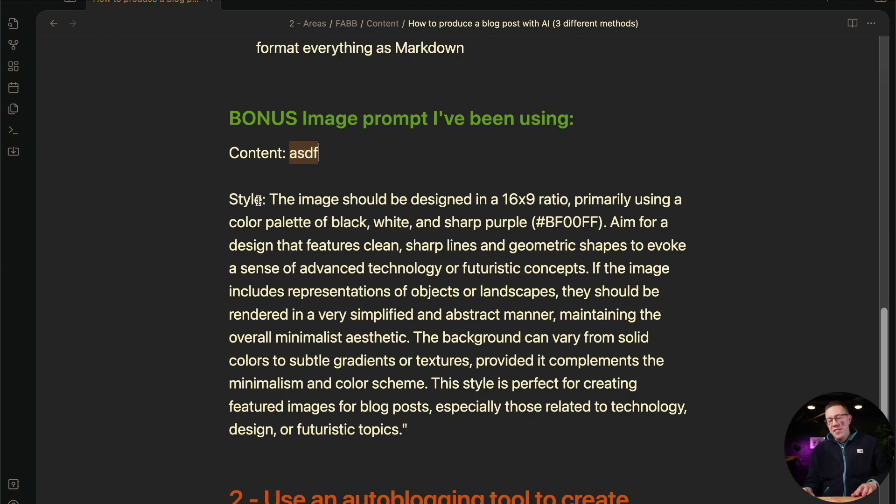
left_click_drag(273, 201, 444, 443)
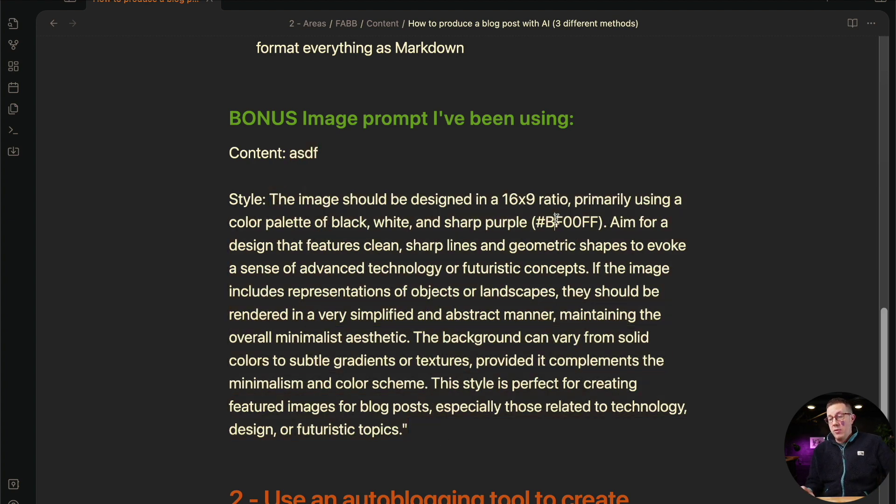
double_click(556, 220)
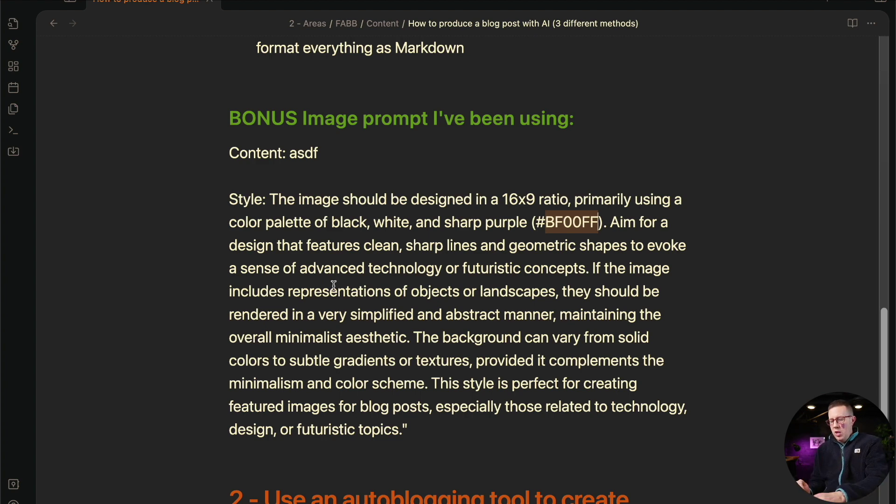
Step: Look over ChatGPT's generated 16×9 LinkedIn digital-marketplace image, then return to Obsidian's bonus image prompt
key("super+Tab")
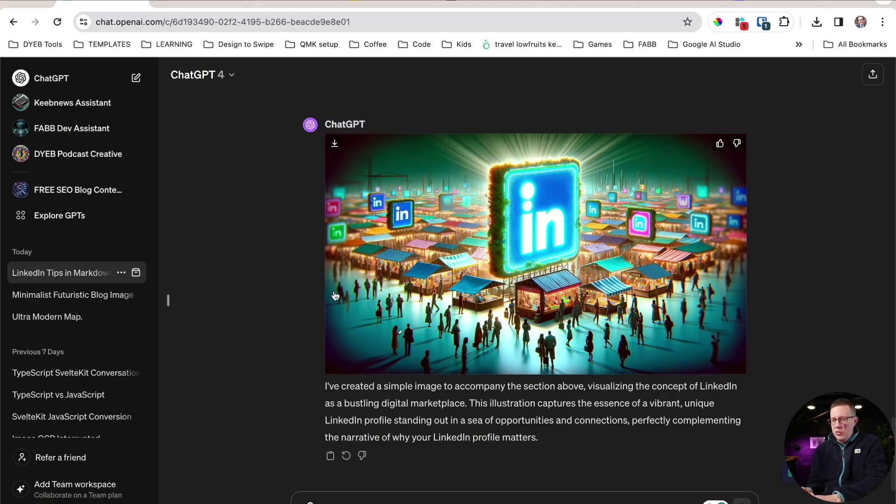
scroll(266, 295, "up", 3)
scroll(374, 280, "down", 3)
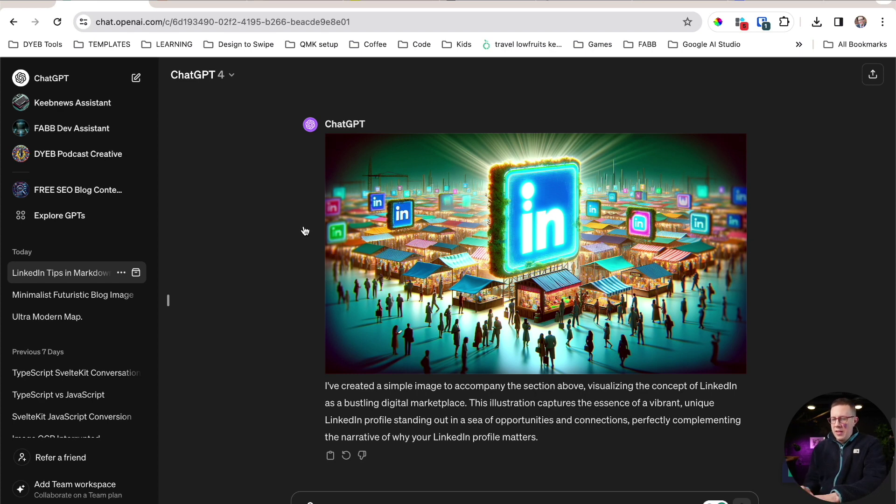
key("super+Tab")
Step: Unfold the '2 - Use an autoblogging tool' single-posts section, then bring ChatGPT's LinkedIn image forward
scroll(312, 227, "down", 2)
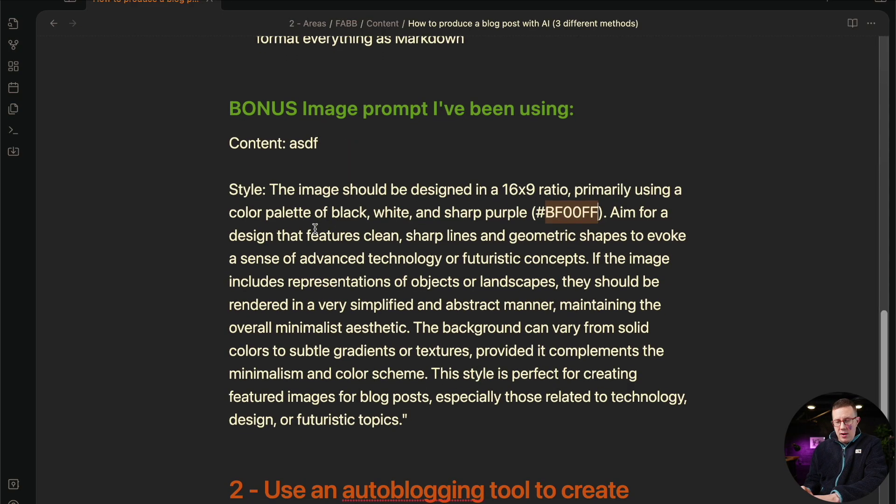
scroll(315, 228, "down", 15)
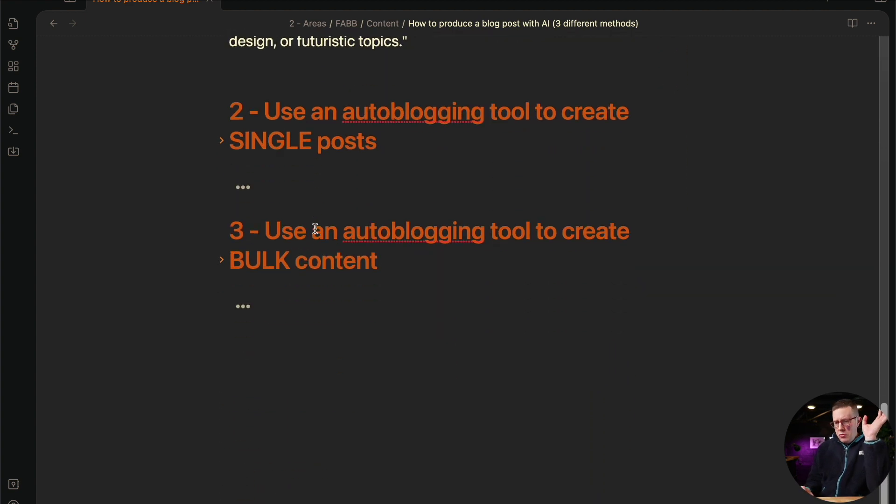
left_click(221, 140)
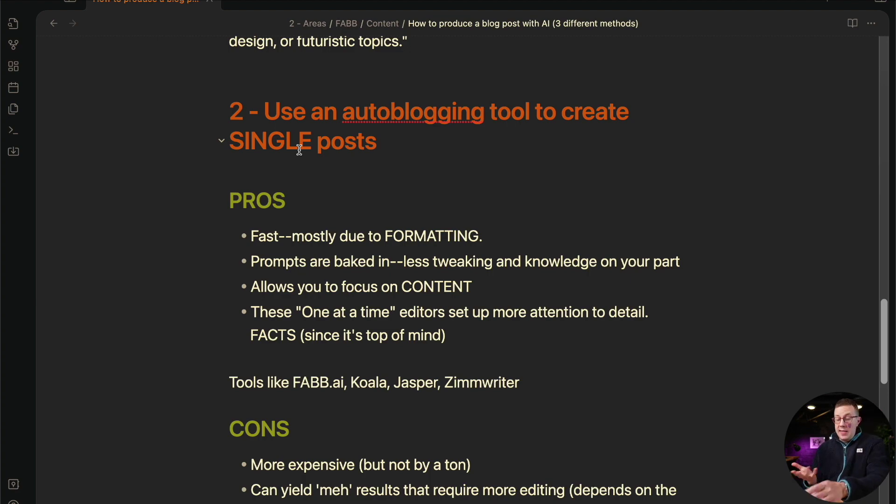
key("super+Tab")
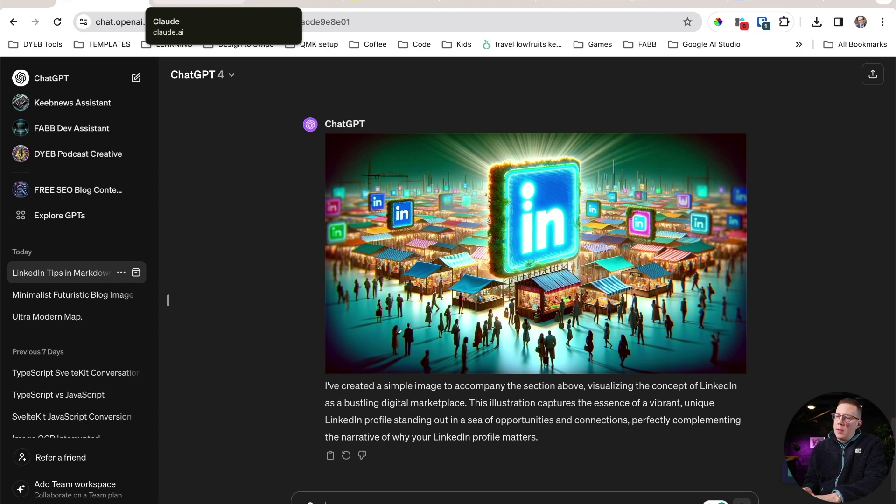
Step: Step through the FABB.ai and Koala tabs to the ZimmWriter page on rankingtactics.com
left_click(383, 5)
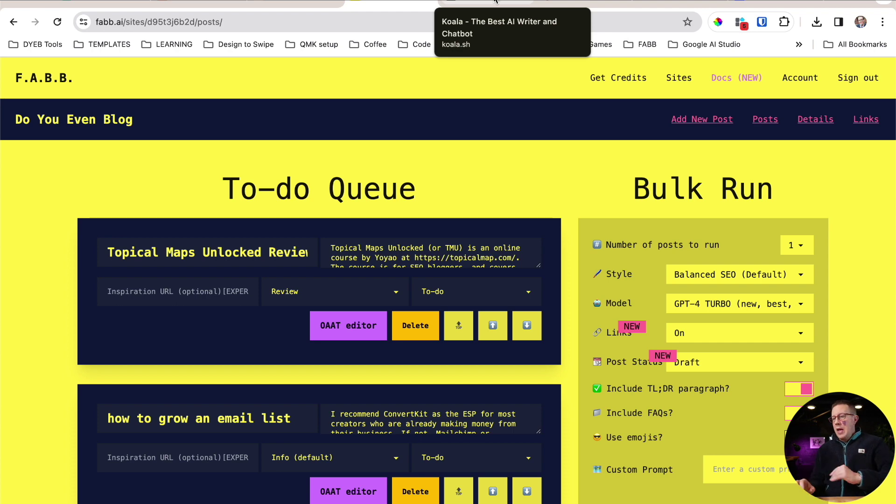
left_click(496, 1)
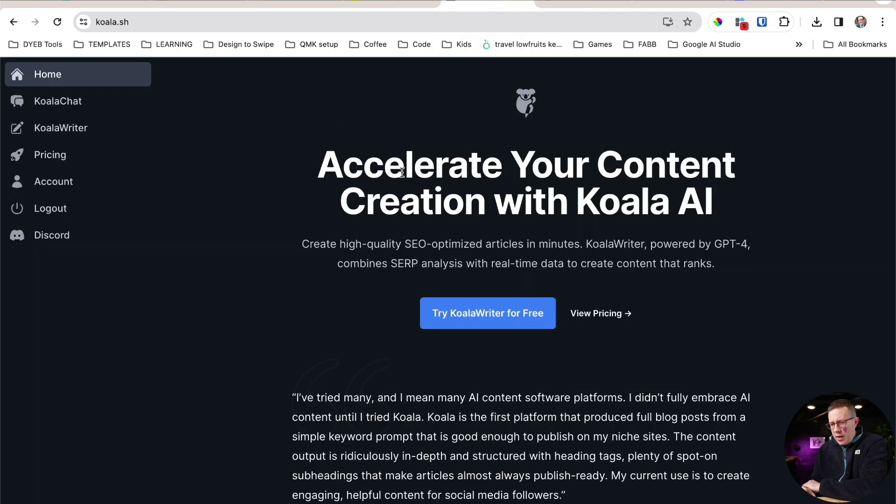
left_click(578, 4)
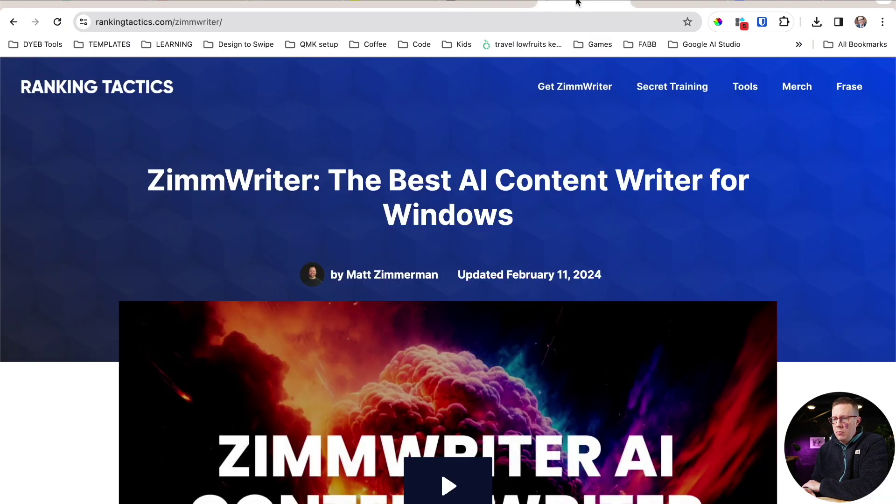
Step: Scroll the ZimmWriter page down to its pricing cards and back to the top
scroll(177, 222, "down", 2)
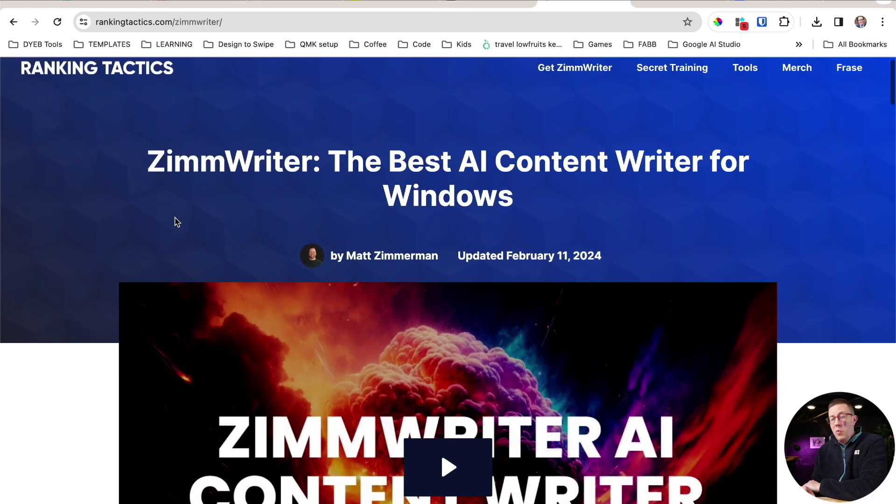
scroll(177, 221, "up", 2)
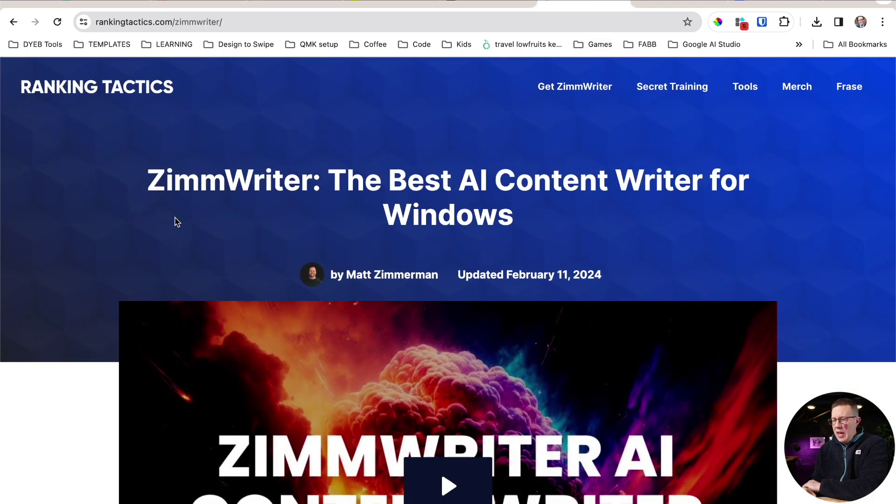
scroll(175, 220, "down", 7)
scroll(260, 270, "up", 8)
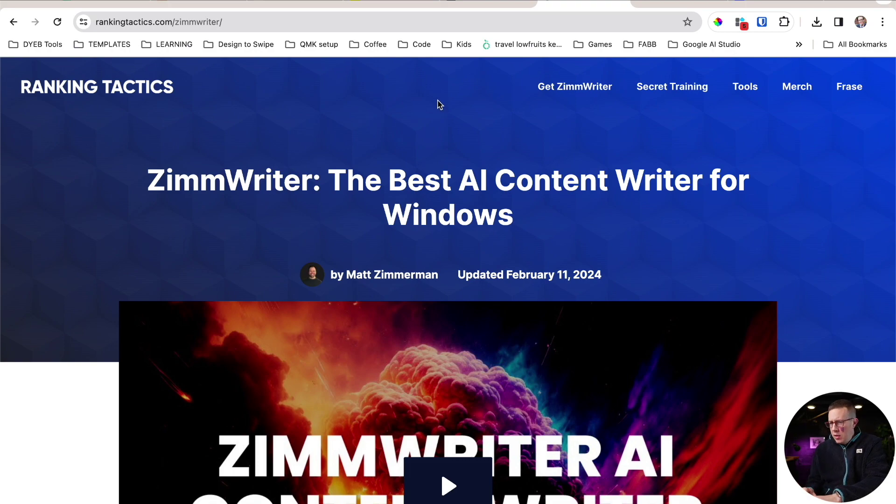
scroll(439, 103, "down", 20)
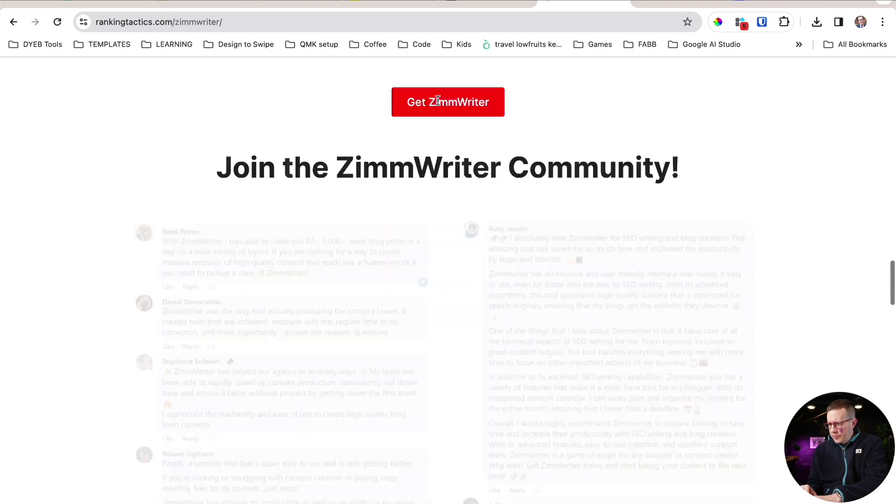
scroll(438, 105, "up", 15)
scroll(438, 104, "down", 20)
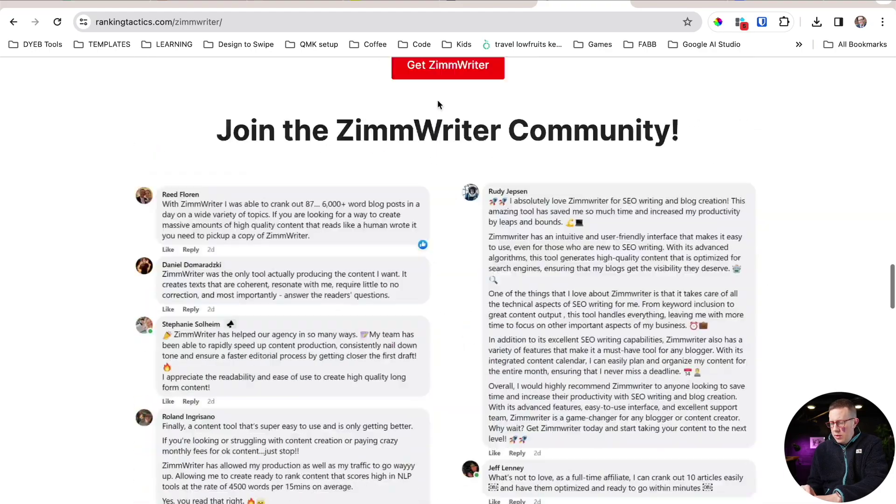
scroll(438, 100, "down", 15)
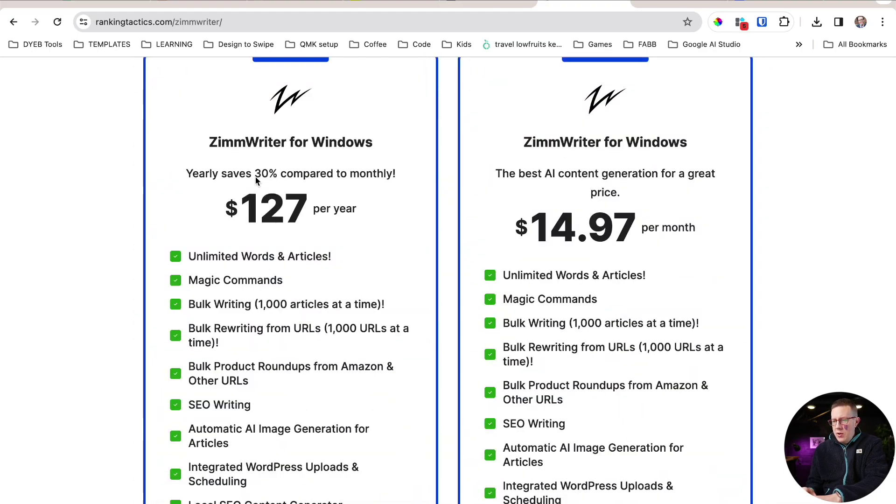
scroll(246, 239, "down", 2)
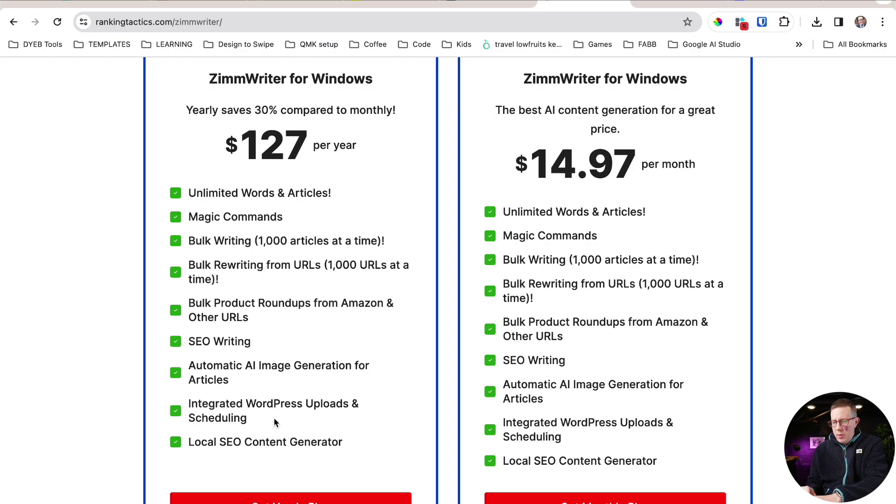
scroll(247, 383, "up", 5)
scroll(241, 371, "up", 20)
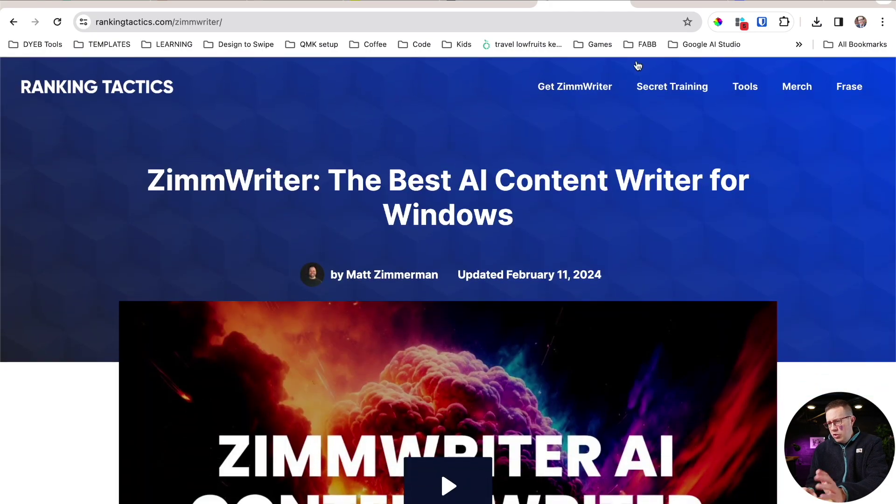
Step: Browse the Autoblogging.ai bulk article writer homepage, then return via FABB.ai to Obsidian's single-post notes
left_click(668, 4)
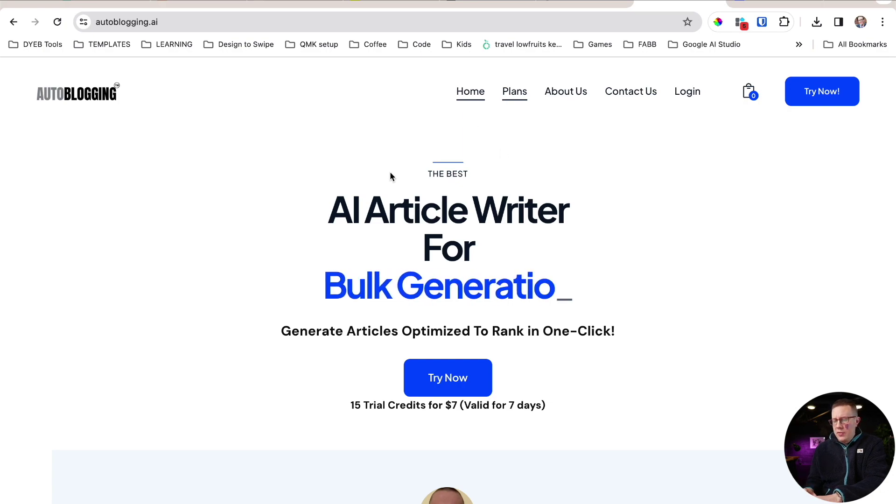
scroll(390, 178, "down", 1)
scroll(390, 182, "down", 6)
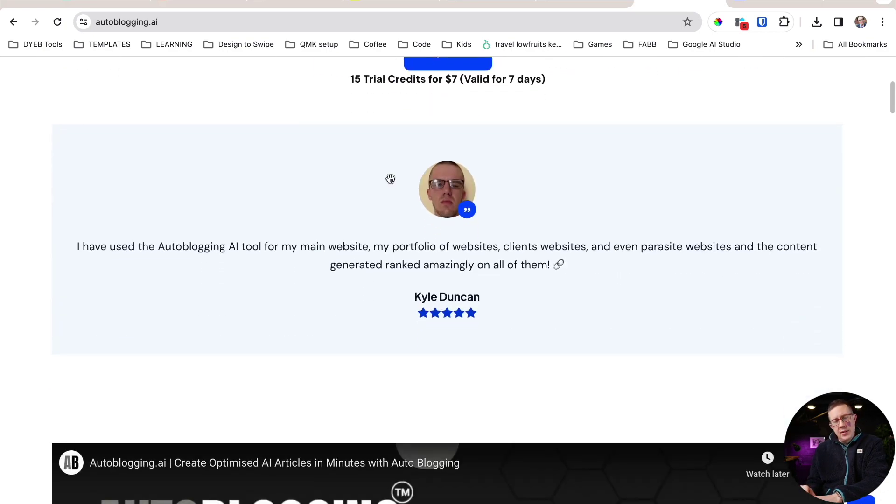
scroll(36, 186, "down", 20)
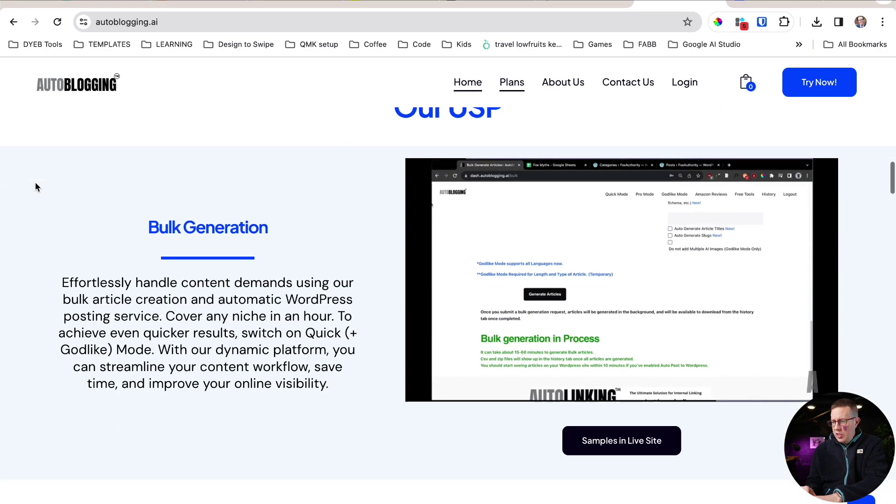
scroll(36, 186, "up", 20)
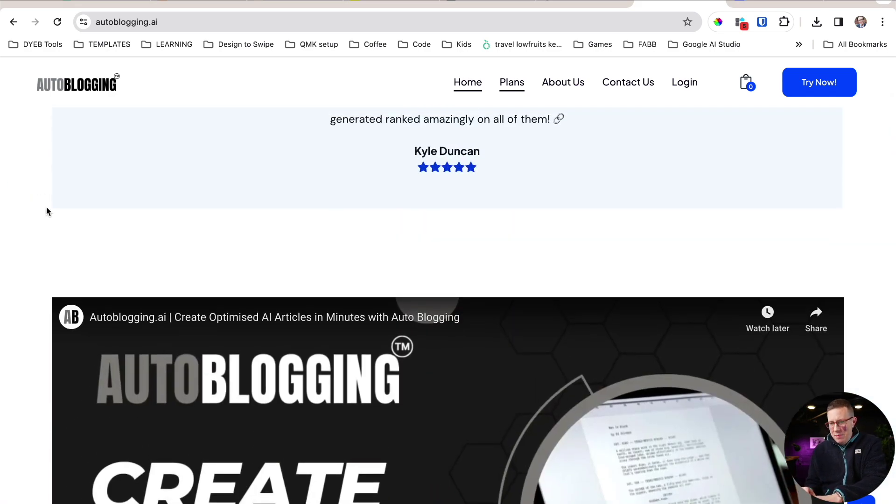
scroll(46, 208, "up", 8)
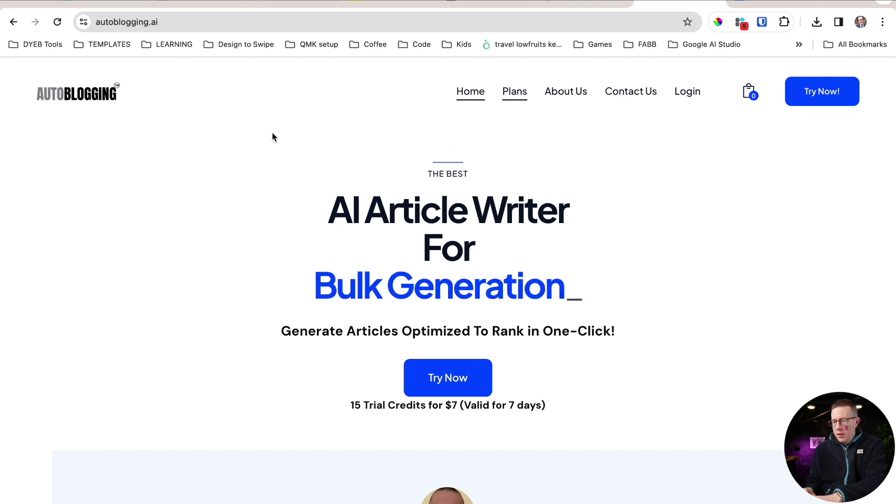
left_click(411, 4)
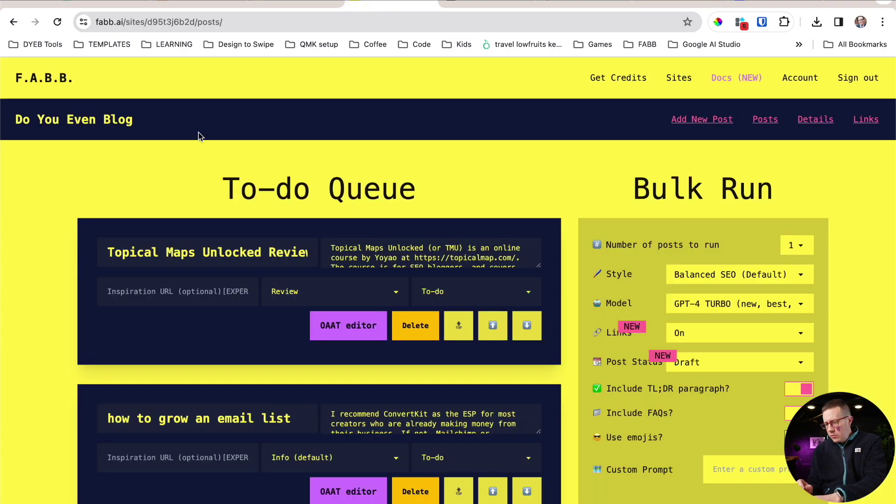
key("super+Tab")
Step: Select the 'Fast--mostly due to FORMATTING.' pro, then bring up FABB.ai's To-do Queue
scroll(233, 191, "down", 2)
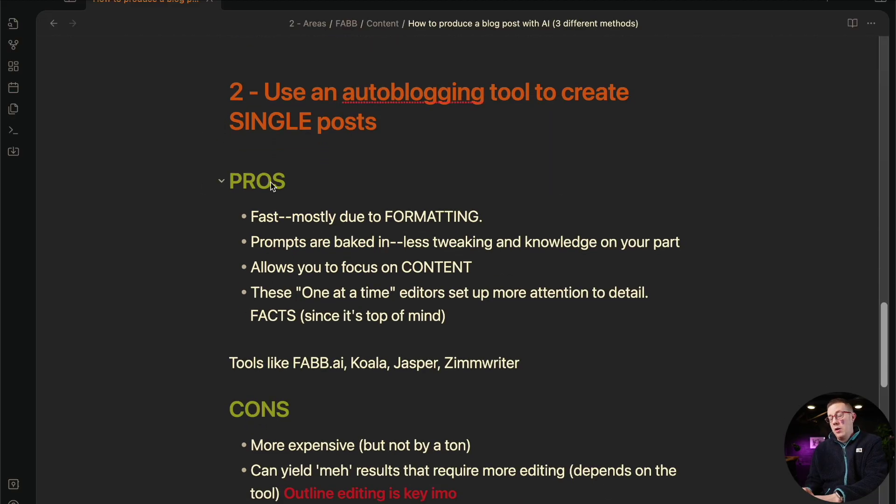
triple_click(316, 220)
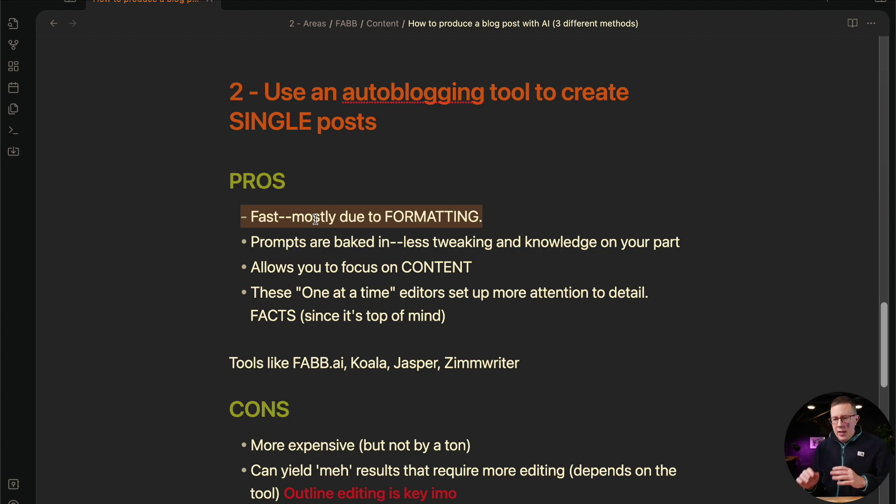
scroll(315, 219, "down", 1)
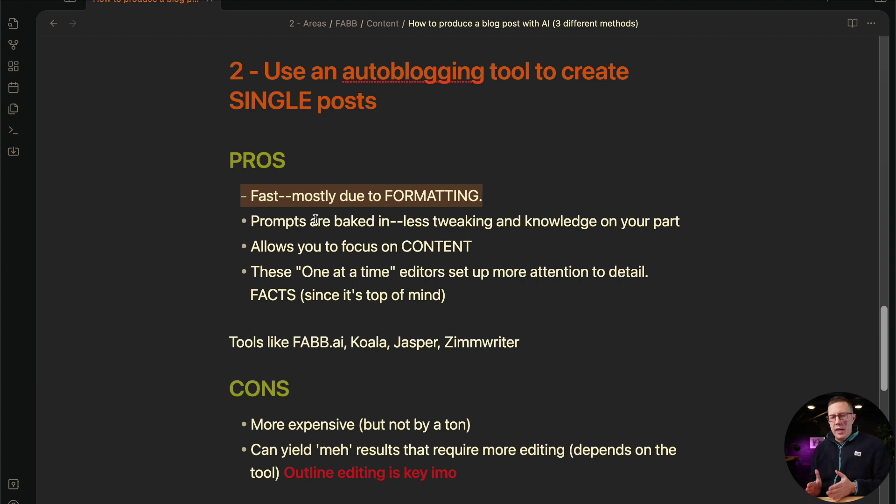
key("super+Tab")
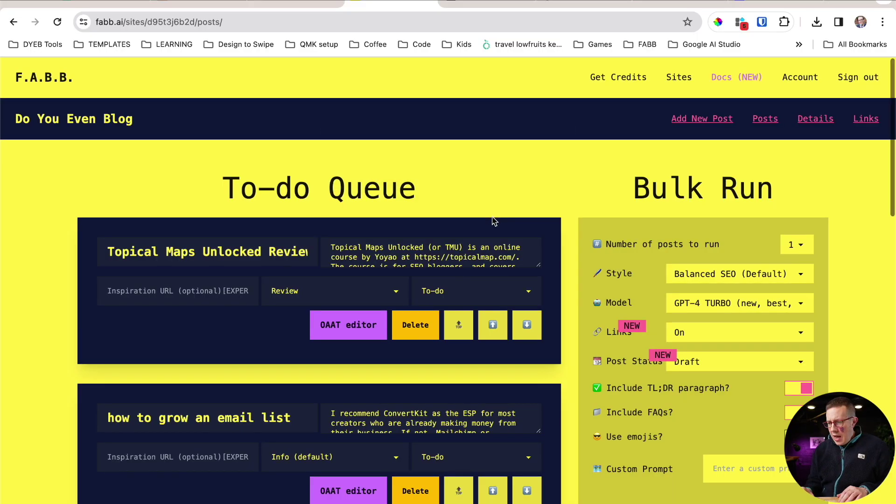
Step: Scroll FABB.ai down to the Bulk Run settings and the 8.5 remaining post credits
scroll(687, 190, "down", 2)
scroll(660, 451, "down", 5)
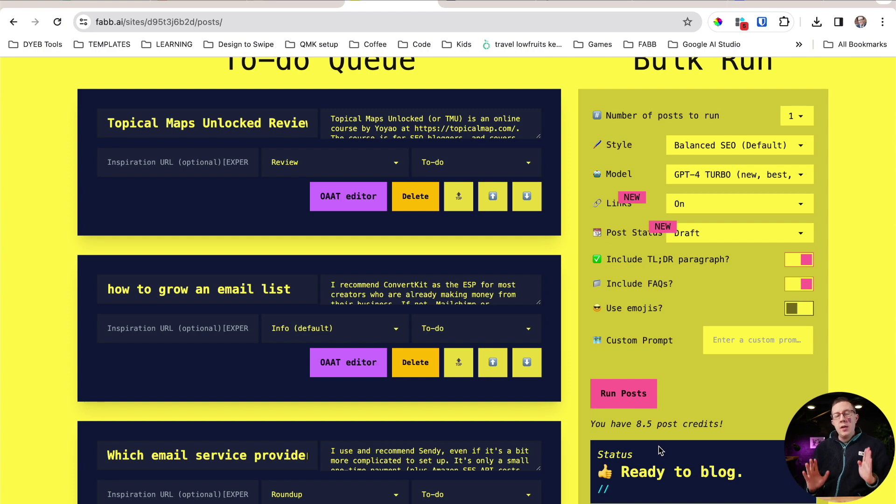
Step: In Obsidian, select the 'Prompts are baked in' pro, then return to FABB.ai's queue
key("super+Tab")
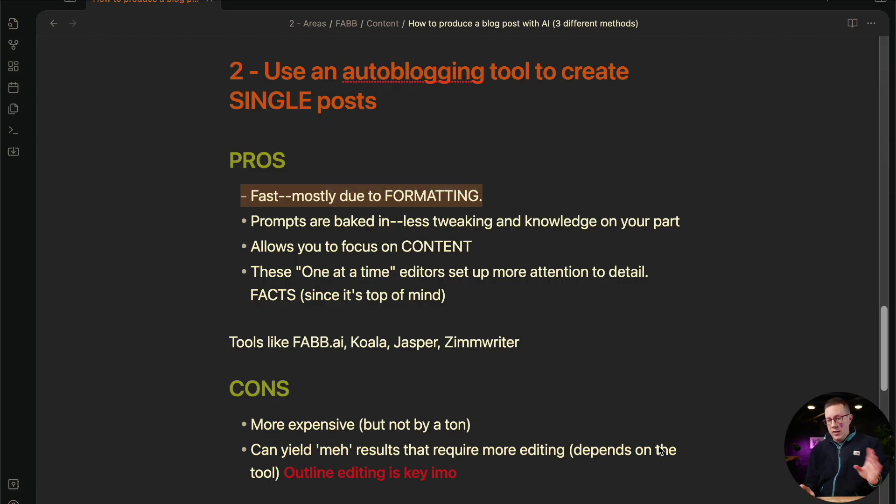
triple_click(294, 227)
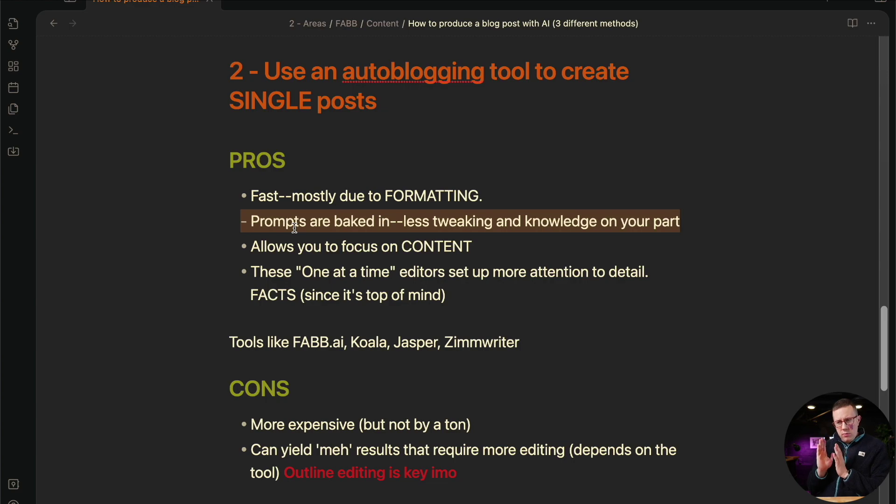
key("super+Tab")
Step: Show the site's custom style 'written like a 4th grader' in Details, then return to Posts and Obsidian
scroll(510, 230, "up", 3)
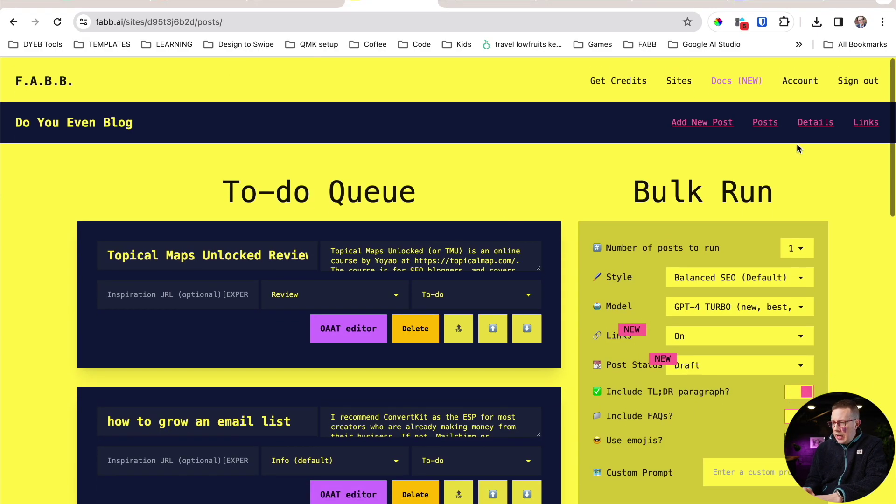
left_click(818, 125)
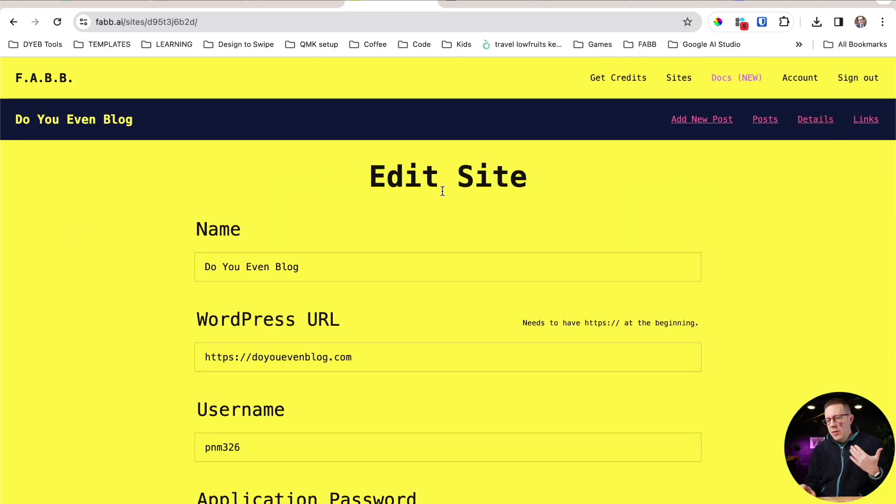
scroll(443, 191, "down", 9)
scroll(443, 191, "down", 3)
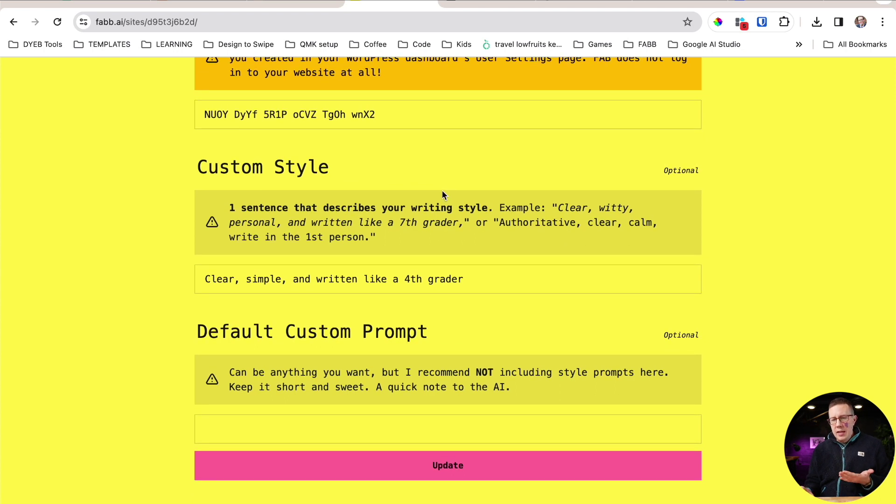
triple_click(313, 285)
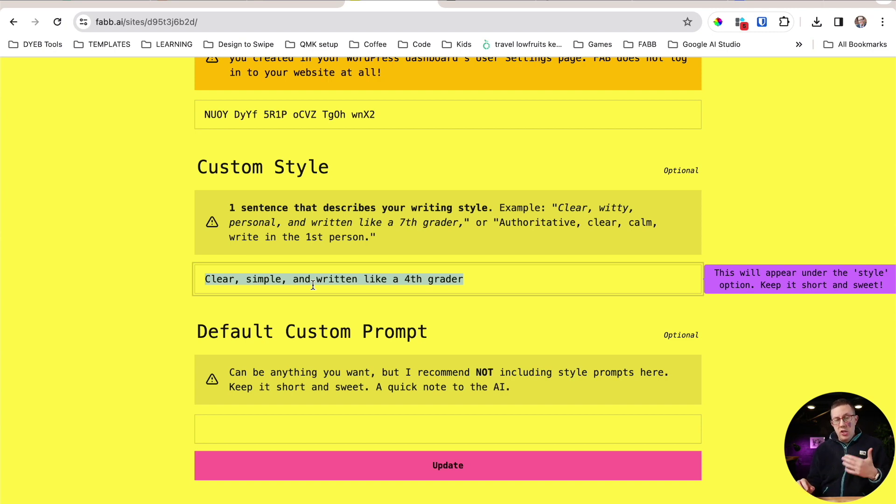
scroll(312, 284, "up", 15)
left_click(767, 122)
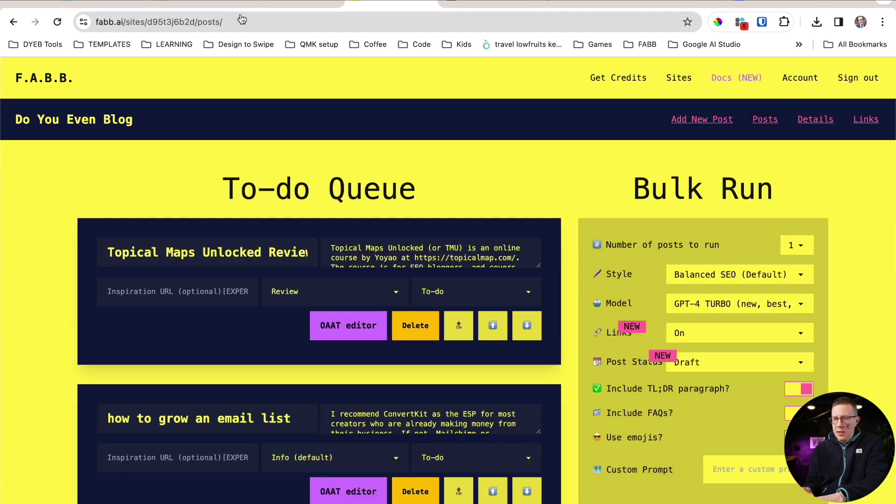
key("super+Tab")
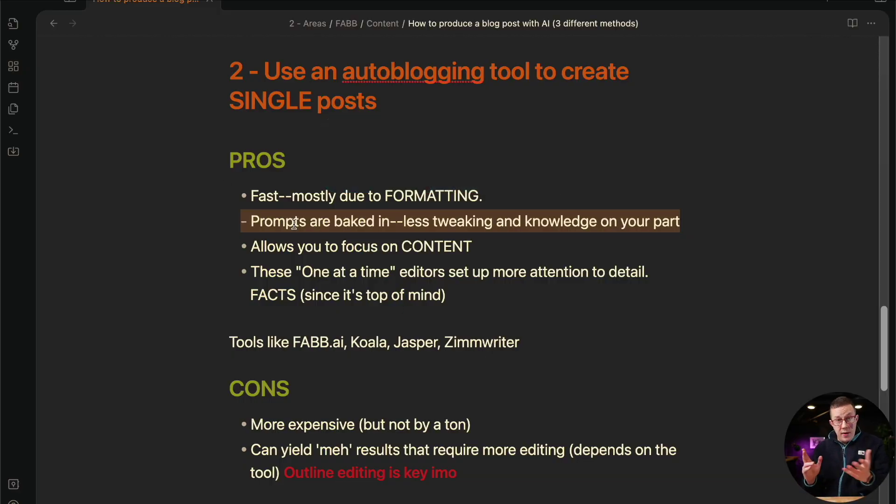
key("Down")
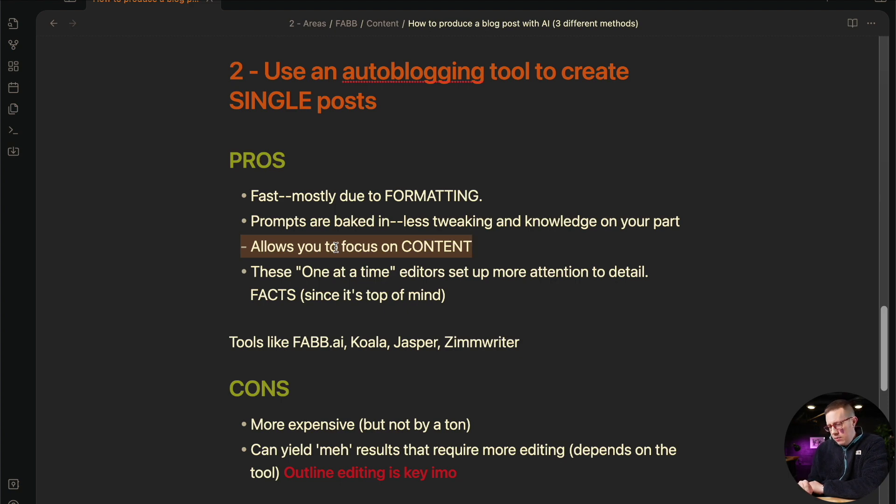
scroll(336, 247, "up", 1)
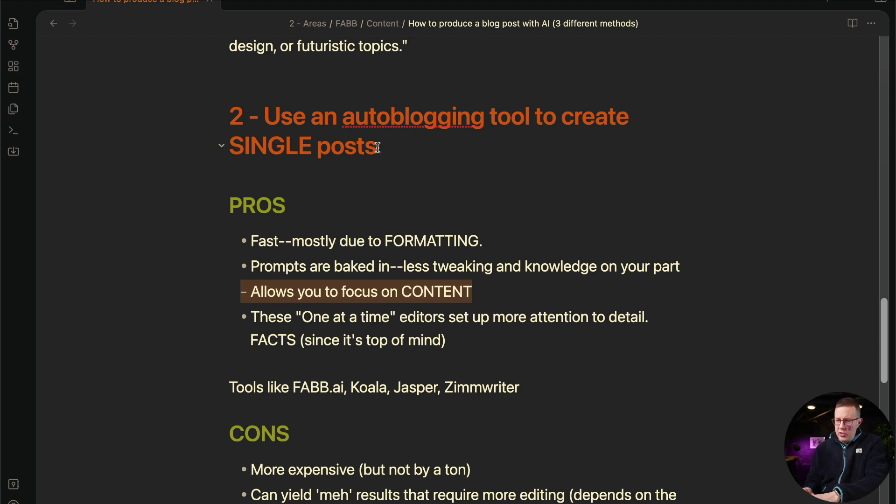
scroll(333, 273, "down", 1)
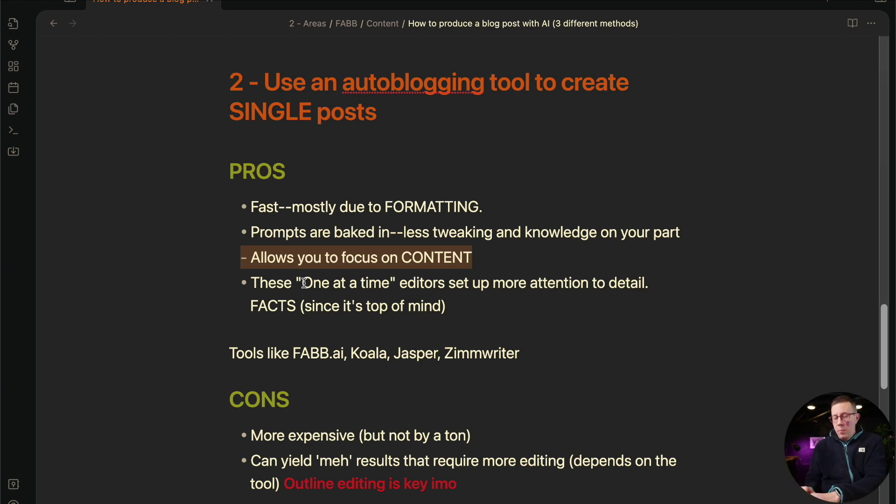
scroll(303, 283, "down", 10)
scroll(303, 283, "up", 10)
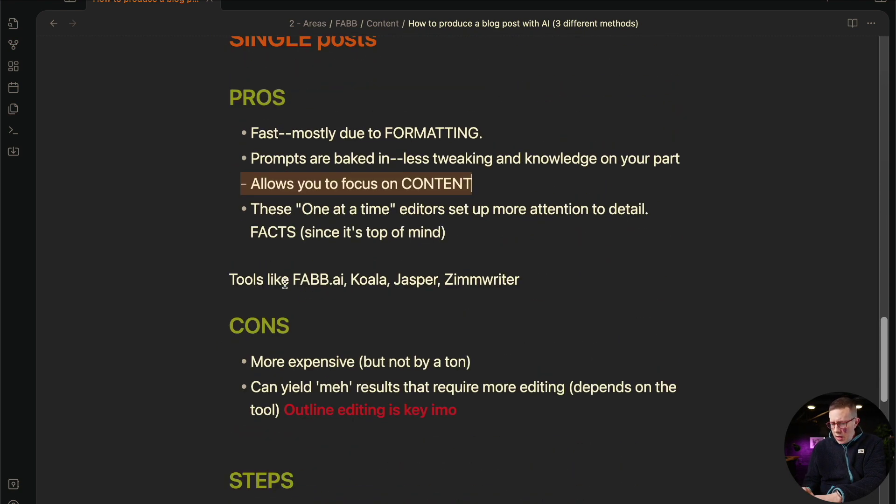
scroll(290, 283, "down", 3)
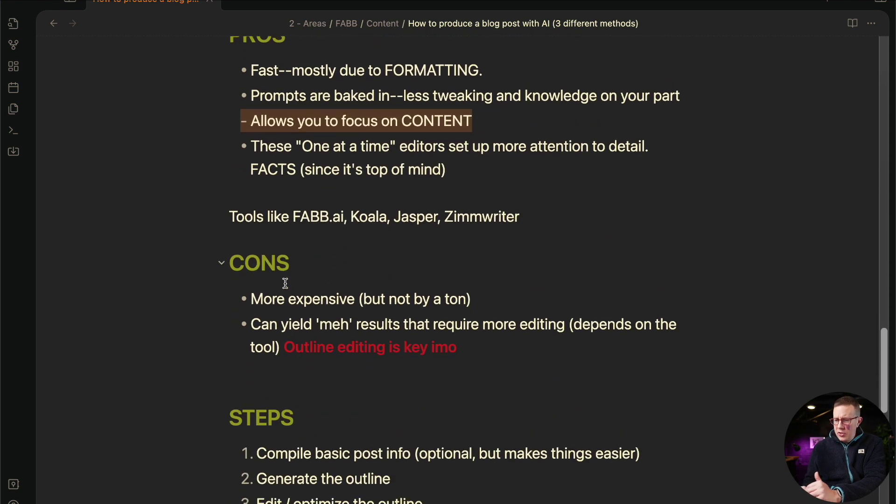
left_click(314, 298)
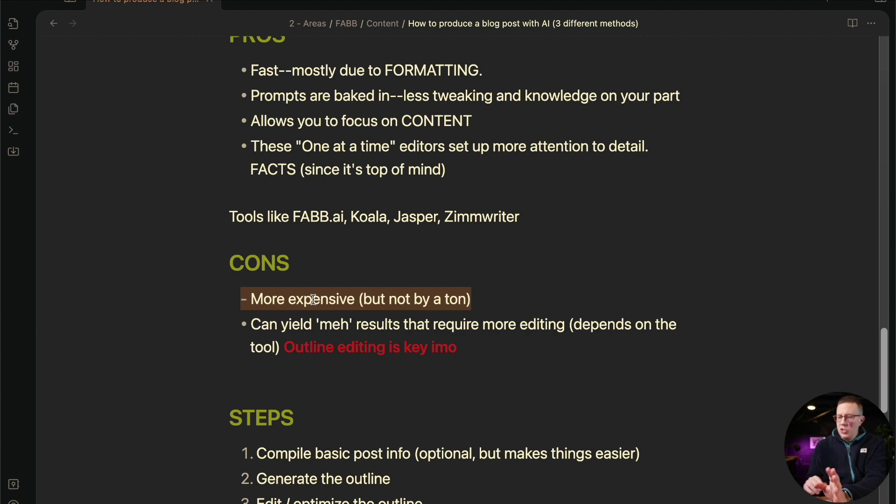
scroll(313, 299, "down", 2)
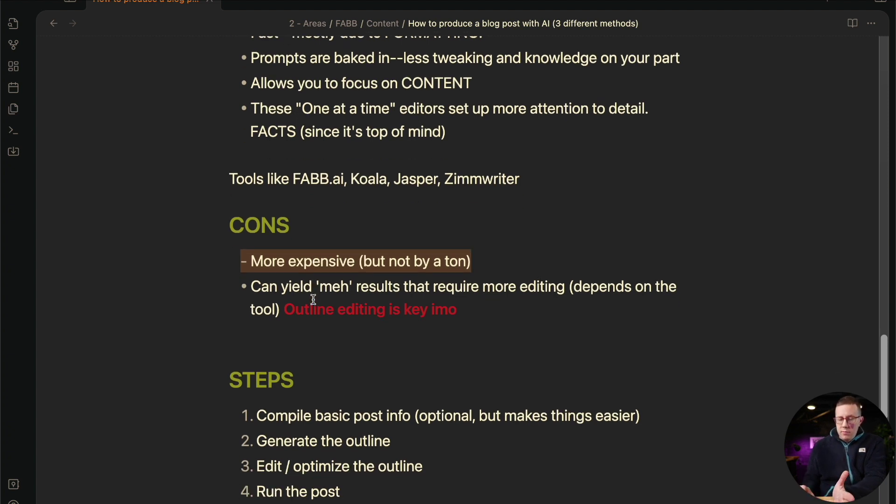
key("Down")
key("Down")
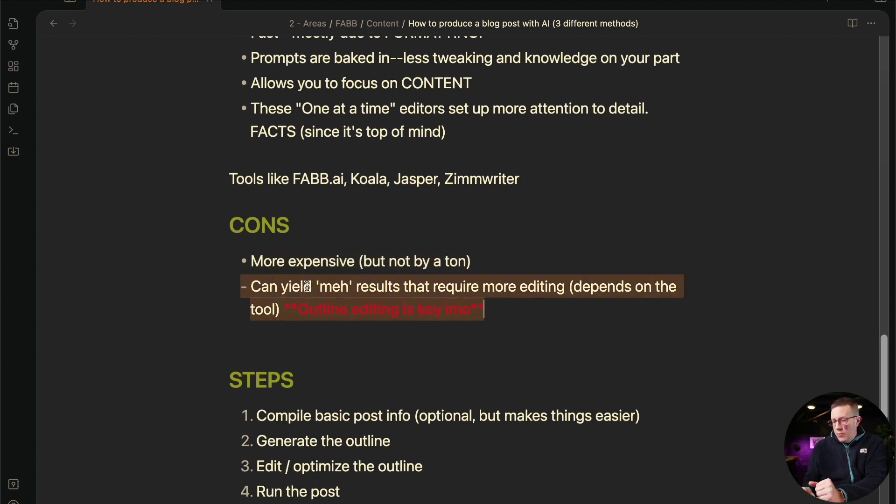
left_click(306, 286)
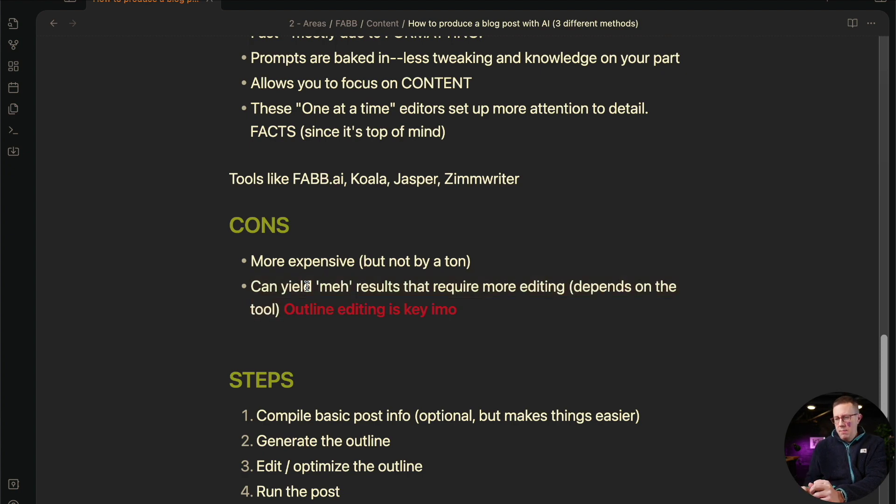
scroll(307, 286, "down", 6)
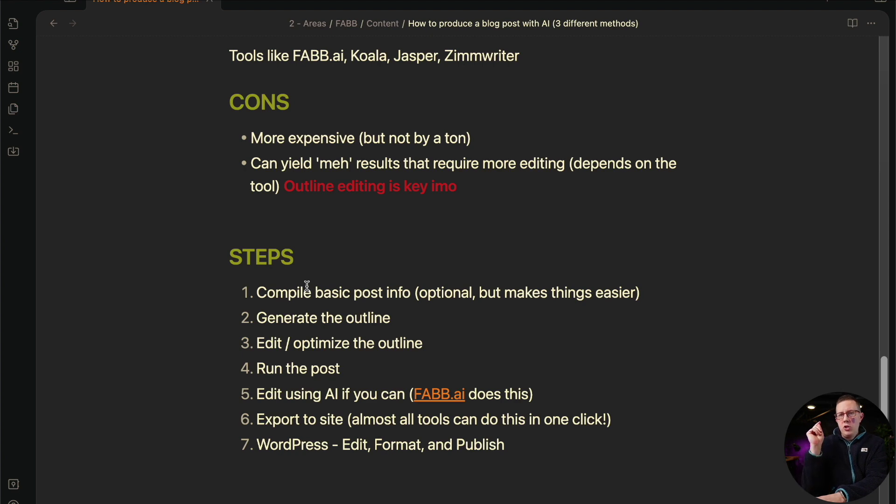
key("super+Tab")
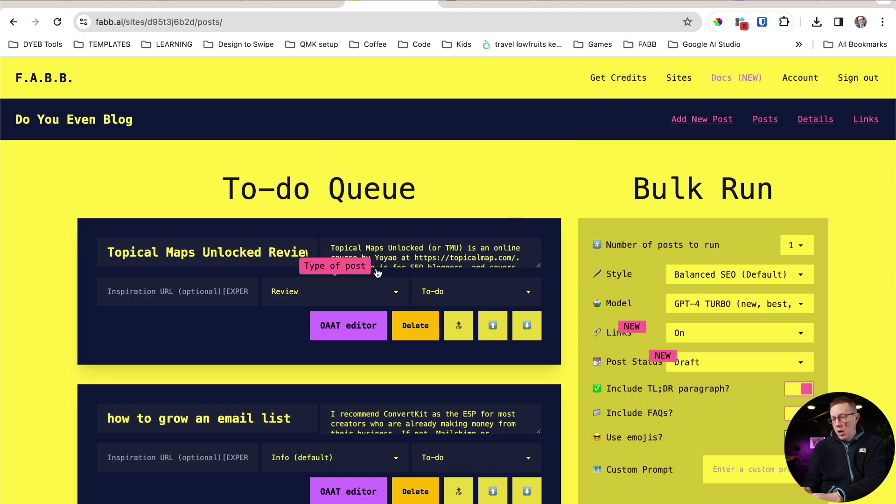
left_click(480, 5)
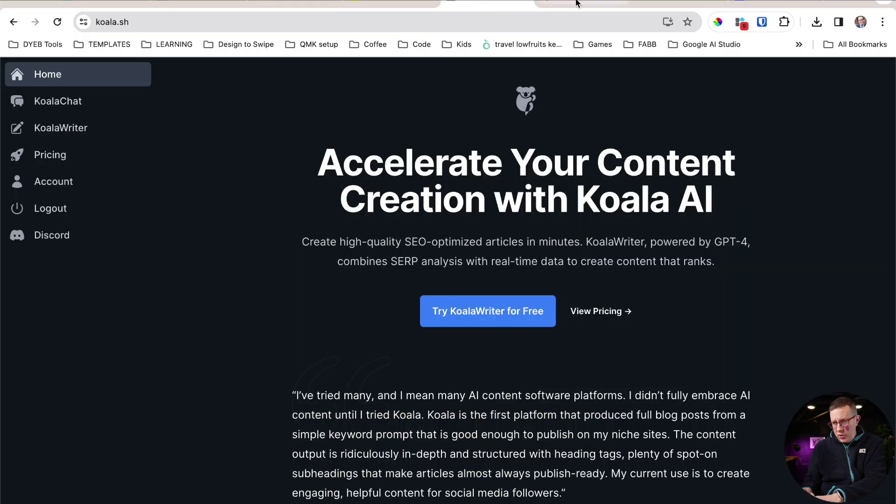
left_click(392, 4)
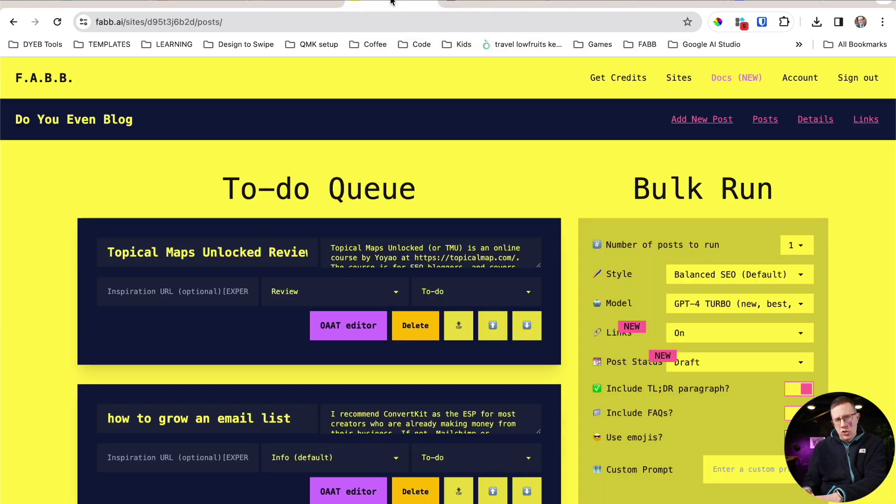
Step: Select the red 'Outline editing is key imo' remark in the Obsidian note
key("super+Tab")
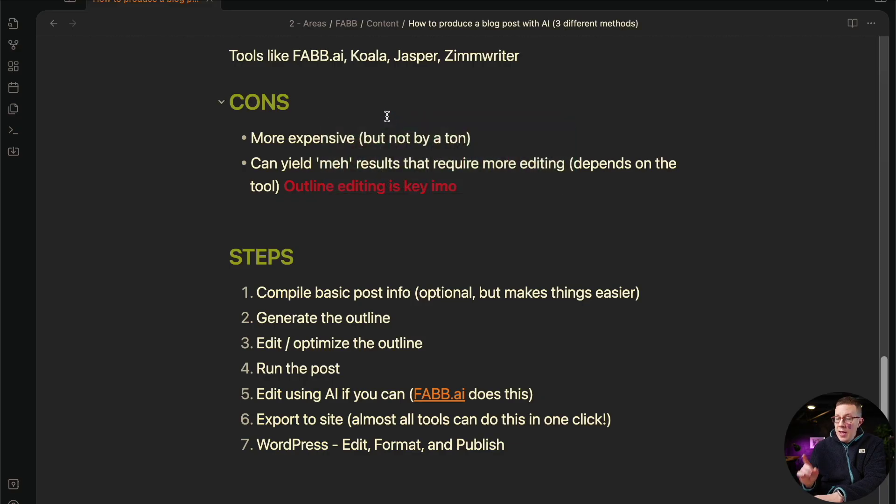
left_click(317, 195)
left_click_drag(316, 194, 493, 188)
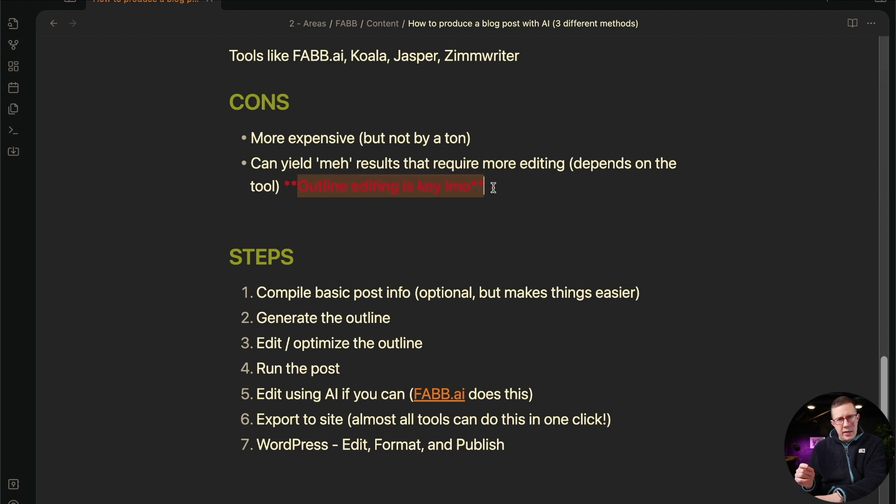
Step: Highlight step 1, 'Compile basic post info', in STEPS, then bring TextEdit forward
scroll(493, 187, "down", 2)
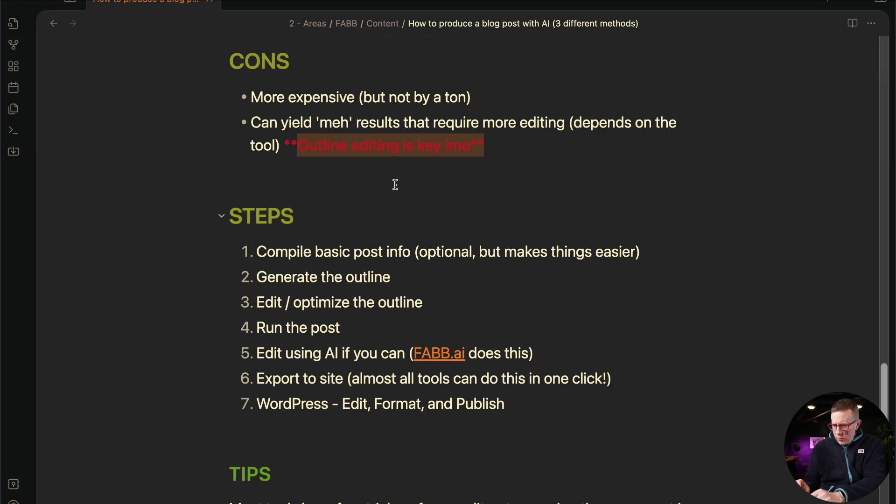
scroll(396, 184, "down", 2)
triple_click(309, 223)
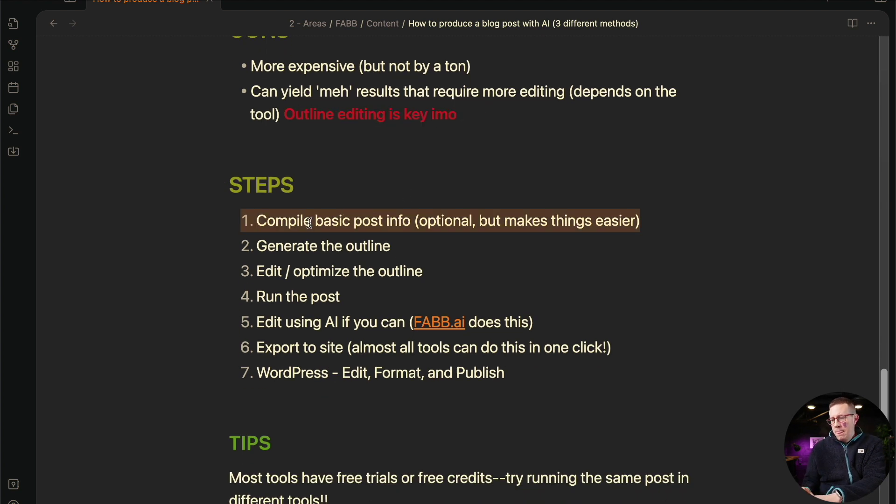
scroll(310, 223, "down", 1)
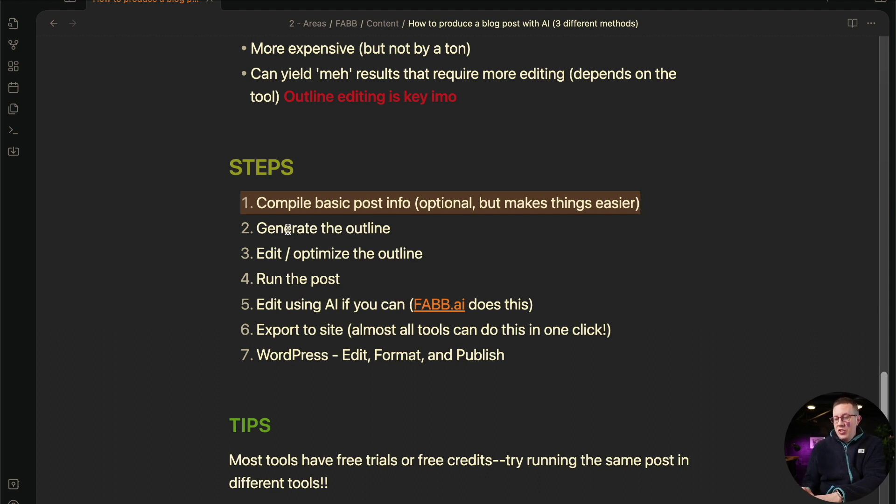
key("super+Tab")
key("super+Tab")
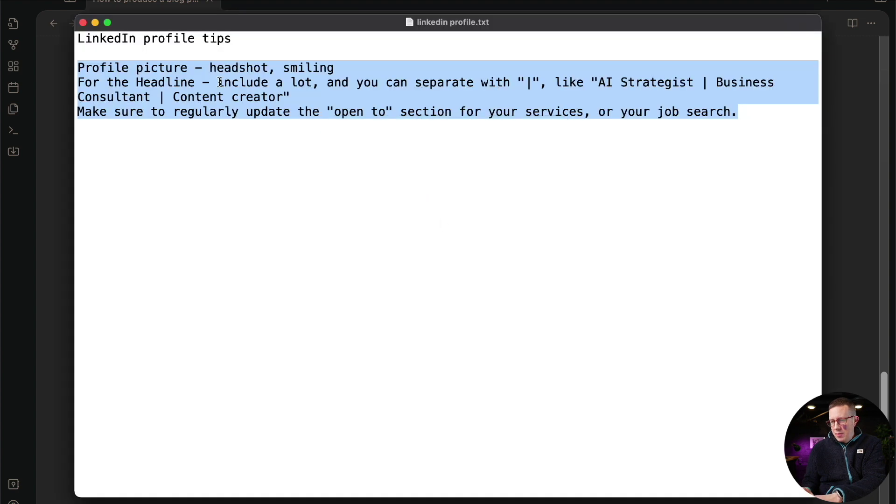
Step: Copy the 'LinkedIn profile tips' title and paste it as a new FABB.ai post's keyword
double_click(163, 41)
triple_click(163, 41)
key("super+c")
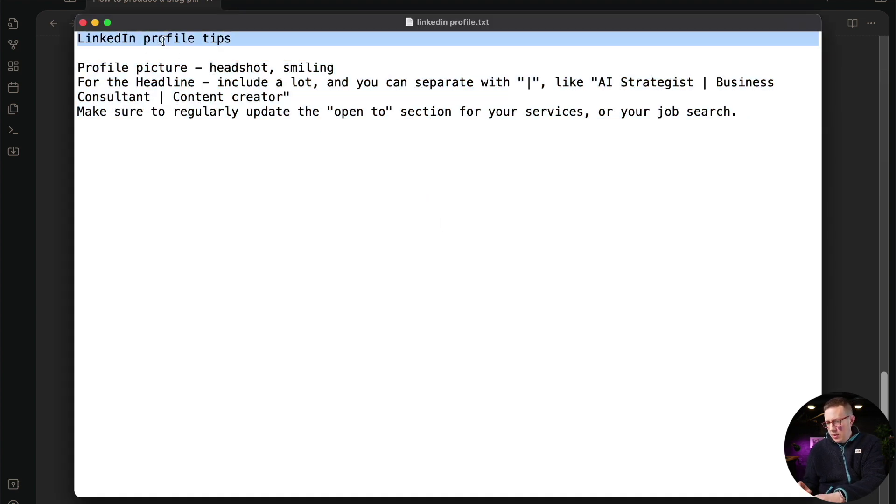
key("super+Tab")
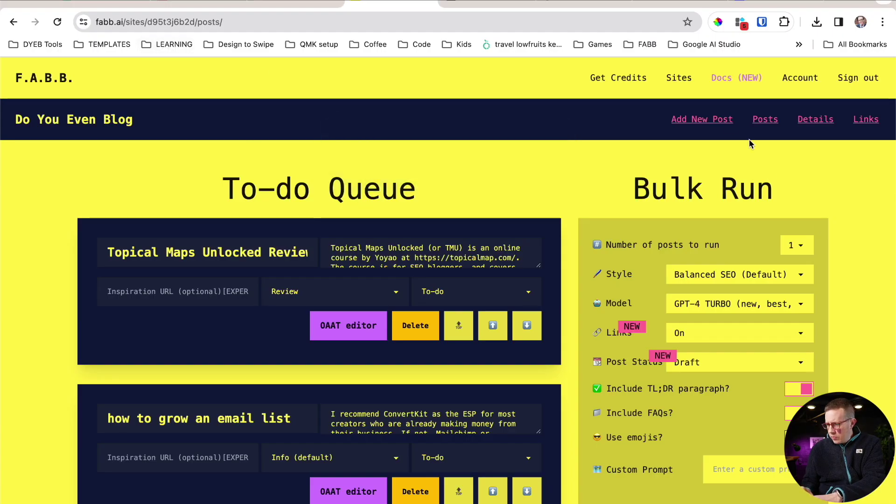
left_click(728, 123)
left_click(175, 263)
key("super+v")
Step: Copy the three profile tips from TextEdit into the post's Info field
scroll(173, 268, "down", 3)
left_click(174, 272)
key("super+Tab")
key("super+Tab")
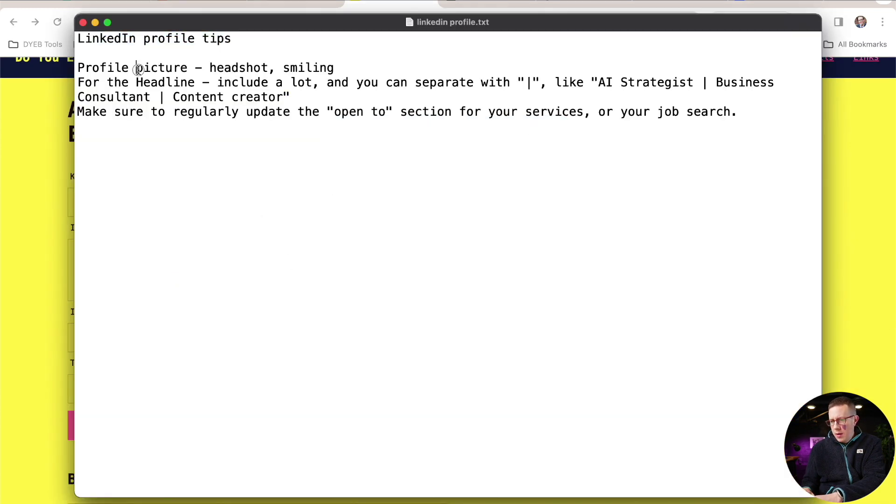
triple_click(138, 67)
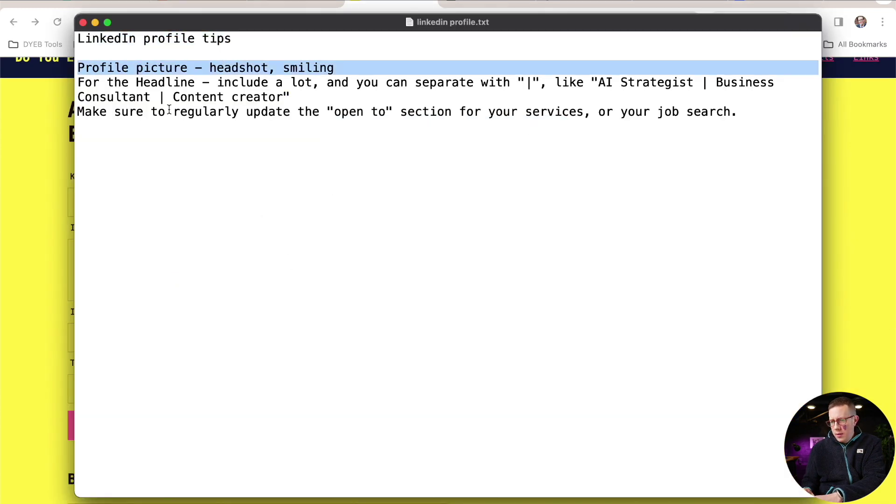
key("shift+Down")
key("shift+Down")
key("shift+Down")
key("super+c")
key("super+Tab")
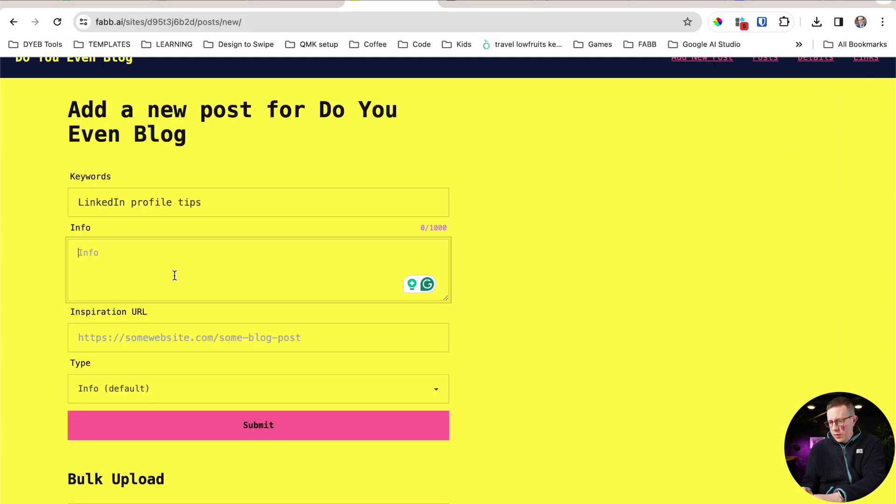
key("super+v")
Step: Keep Info (default) as the post type and submit the new post
scroll(495, 343, "down", 1)
left_click(384, 292)
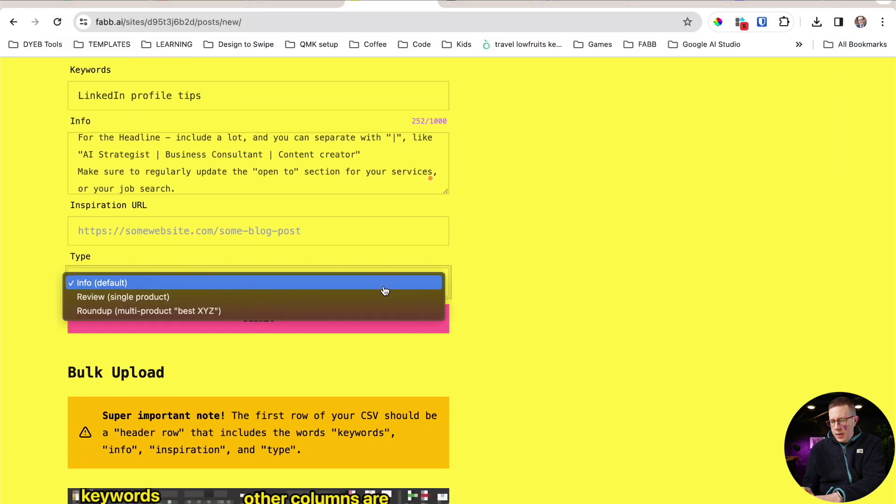
left_click(229, 283)
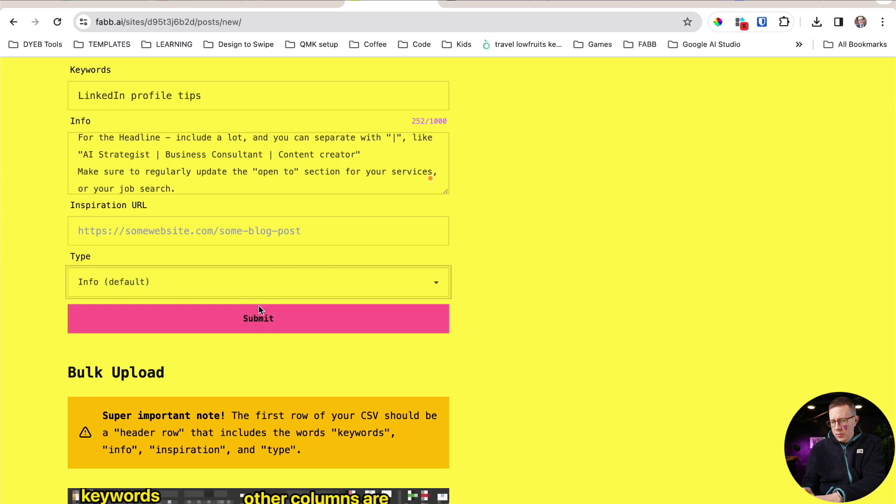
left_click(252, 323)
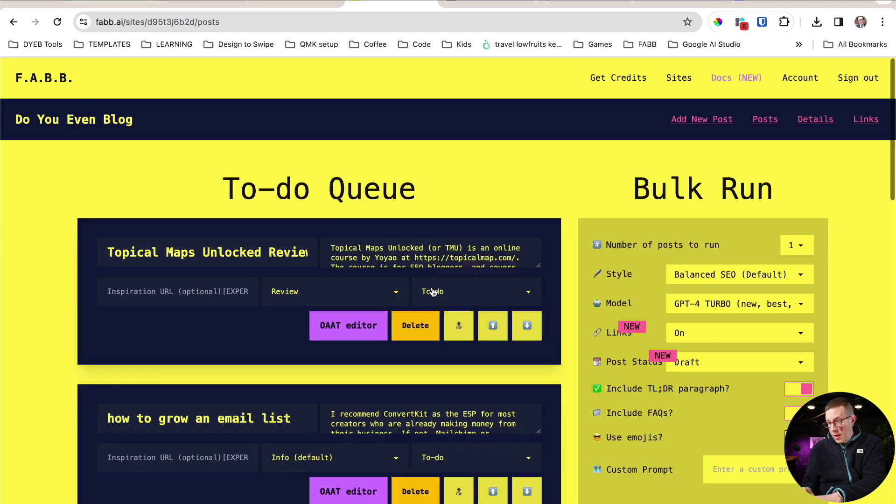
Step: Open the LinkedIn profile tips post, switch it to GPT-3.5 (SUPER fast) and generate its outline
scroll(366, 216, "down", 7)
scroll(366, 217, "down", 6)
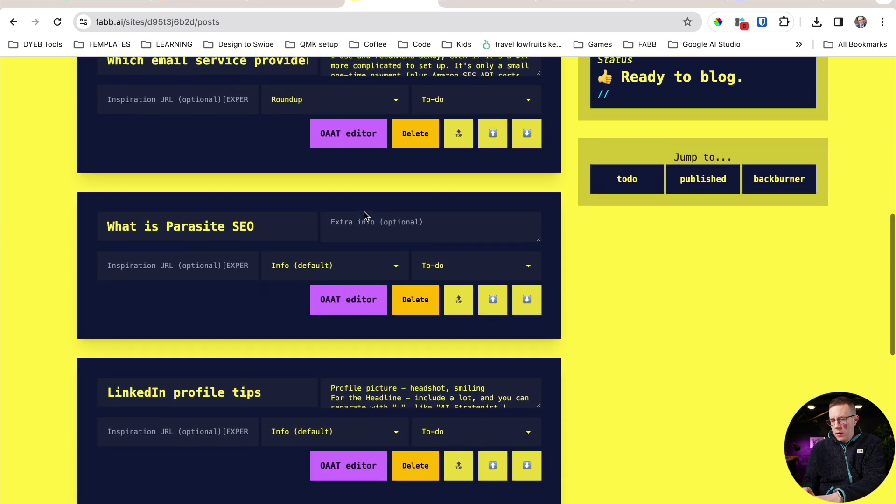
left_click(343, 312)
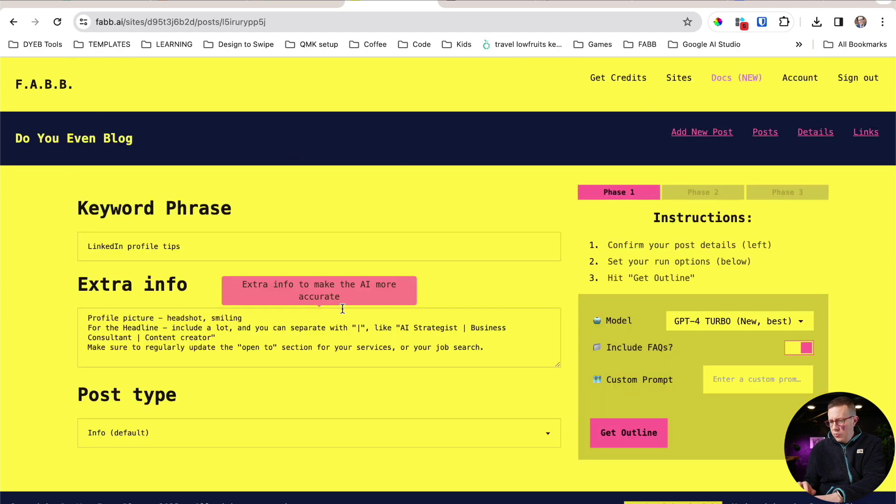
left_click(728, 321)
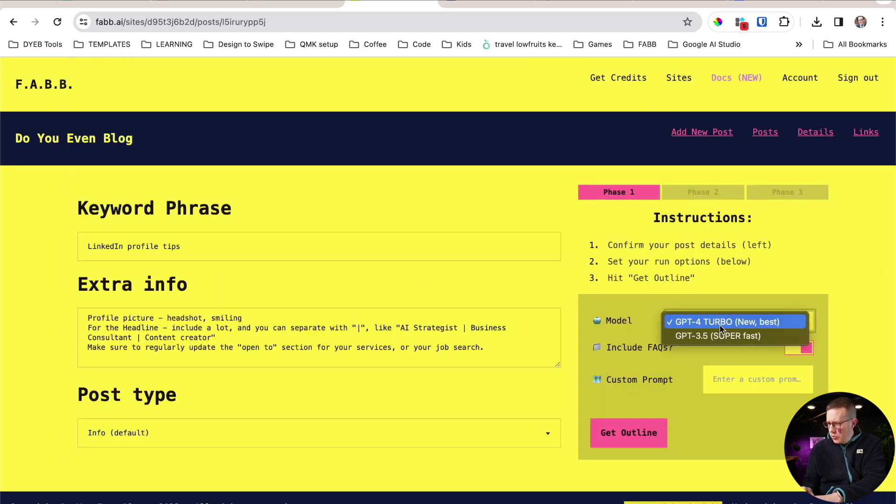
left_click(722, 337)
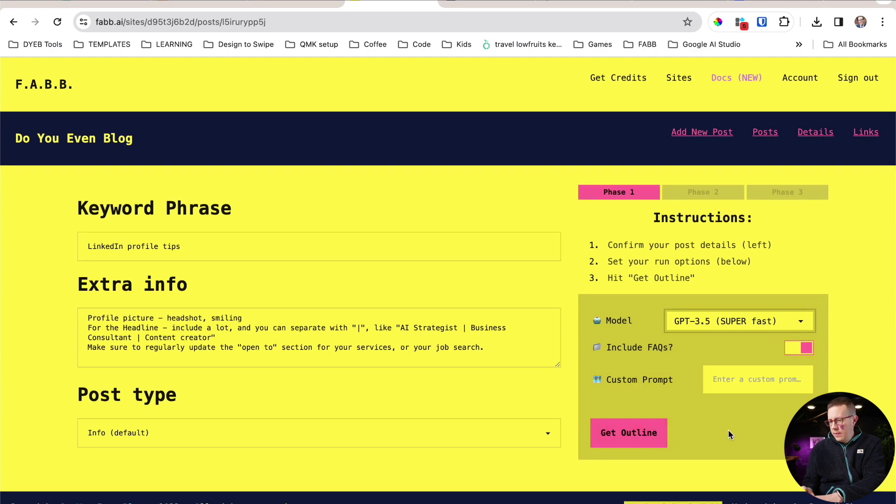
left_click(621, 436)
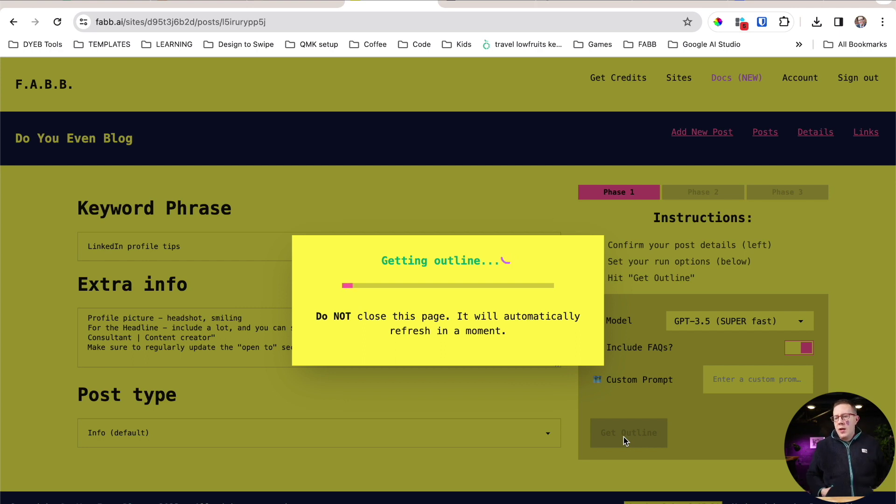
key("super+Tab")
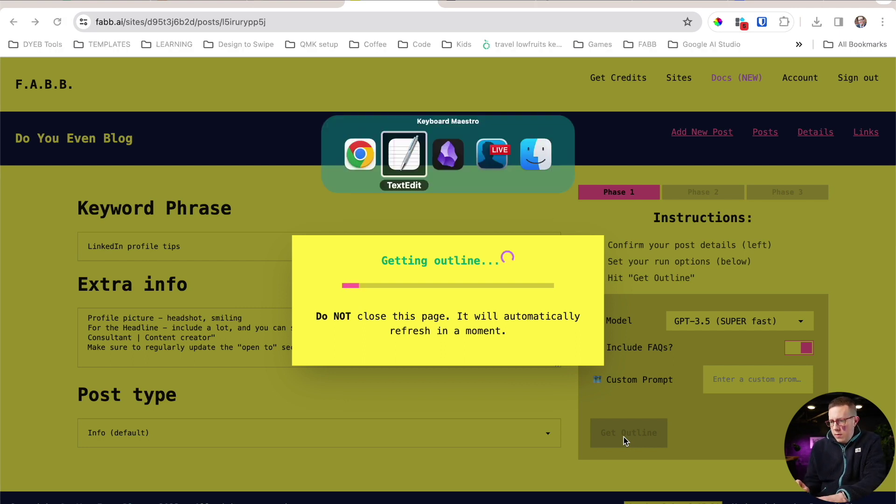
Step: Review the single-post PROS/CONS in the Obsidian note, then return to FABB in Chrome
key("super+Tab")
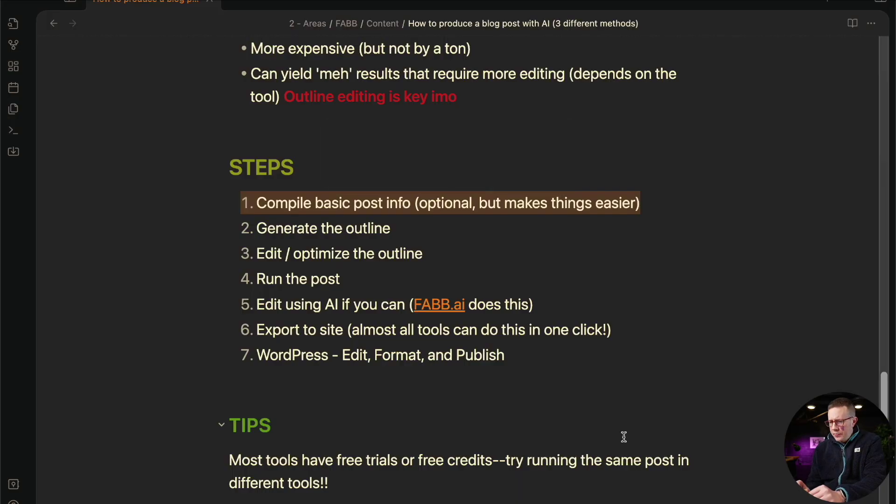
scroll(366, 206, "down", 2)
scroll(366, 206, "up", 4)
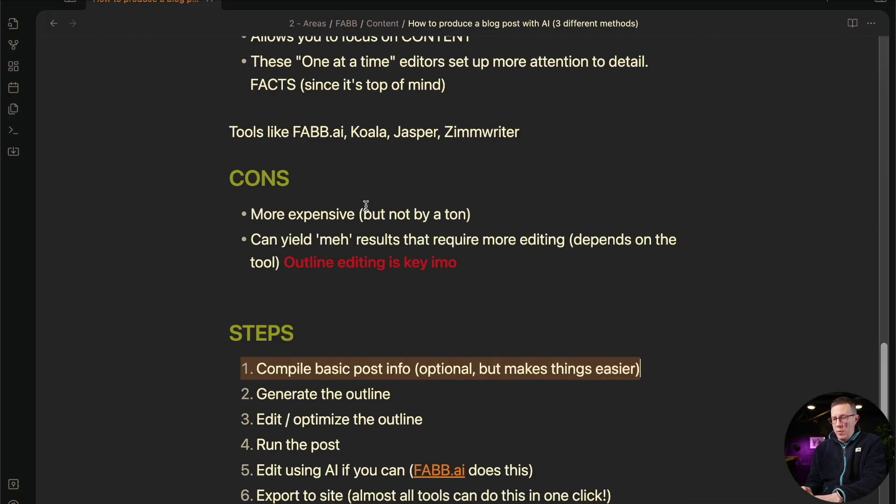
scroll(367, 206, "up", 8)
scroll(366, 206, "down", 7)
scroll(366, 206, "up", 2)
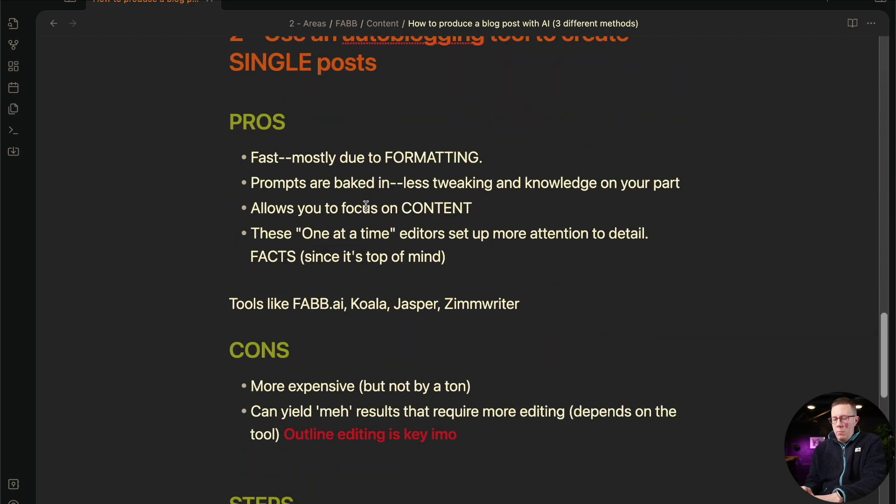
key("super+Tab")
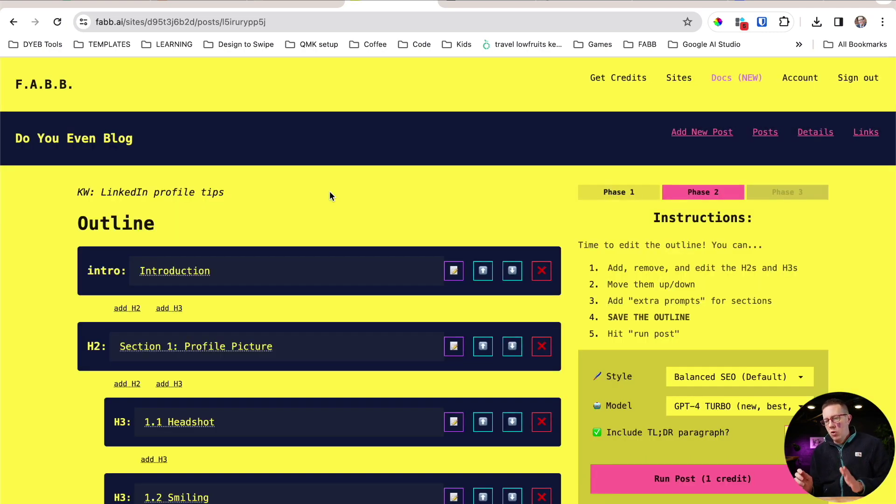
Step: Remove the 'Section 1:', '1.1' and '1.2' prefixes from Profile Picture, Headshot and Smiling
scroll(299, 225, "down", 3)
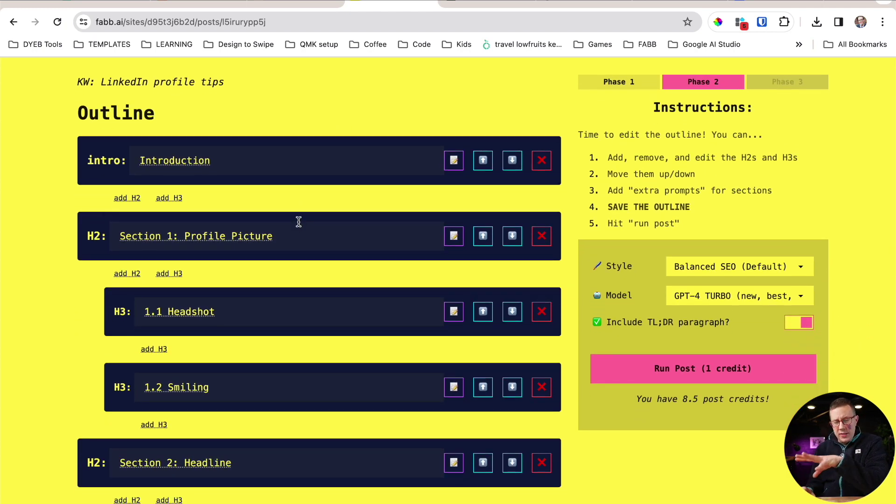
left_click(185, 237)
left_click_drag(184, 236, 107, 236)
key("BackSpace")
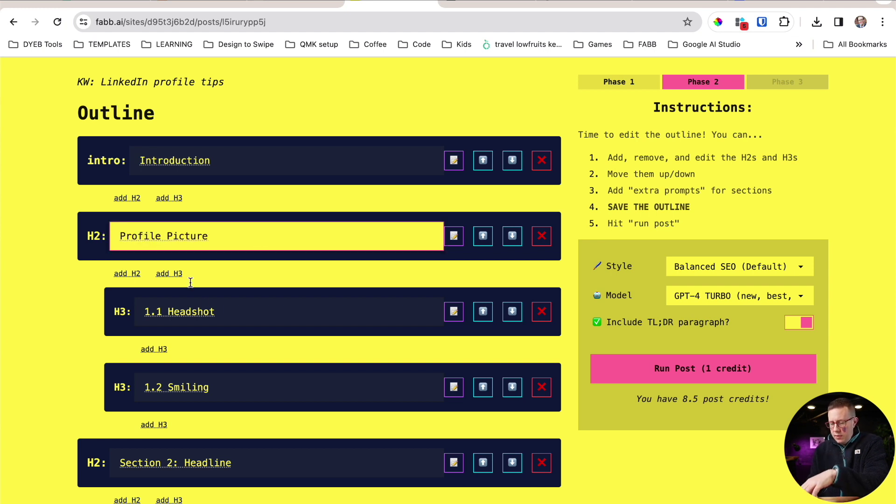
left_click_drag(169, 313, 126, 312)
key("BackSpace")
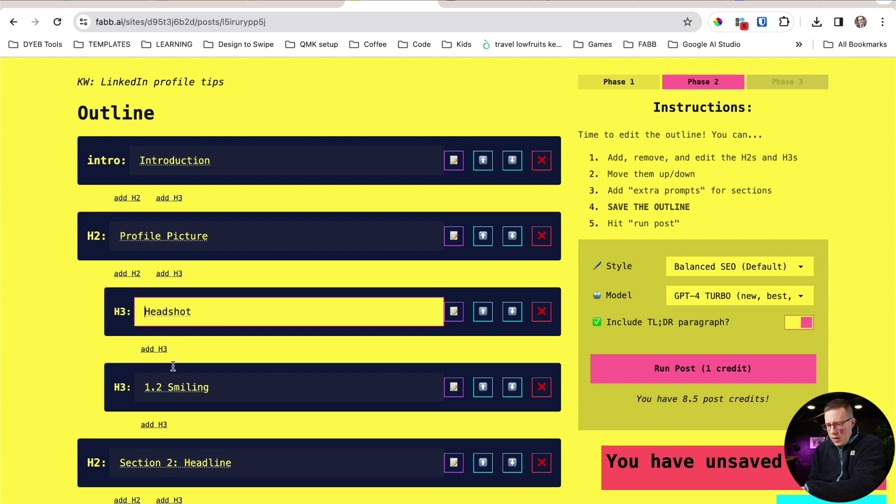
left_click_drag(169, 388, 103, 391)
key("BackSpace")
Step: Remove the 'Section 2:' and 'Section 3:' prefixes from Headline and Updating Open to Section
scroll(103, 394, "down", 5)
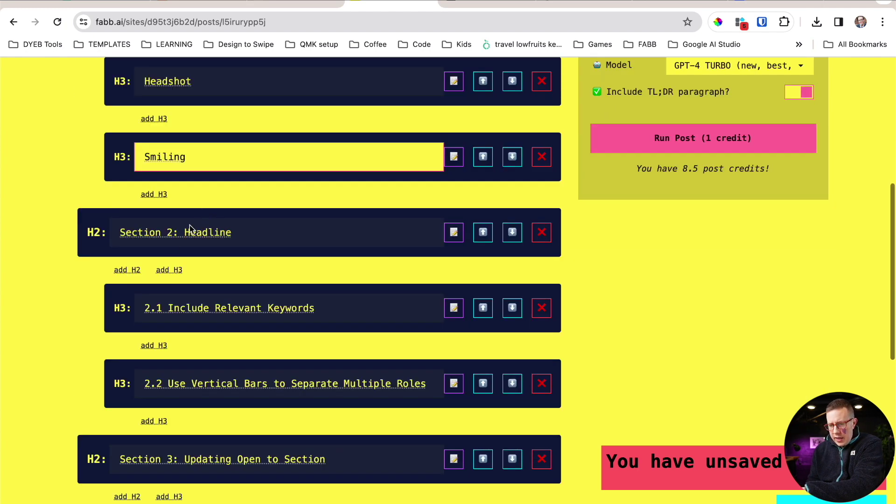
left_click_drag(184, 231, 103, 231)
key("BackSpace")
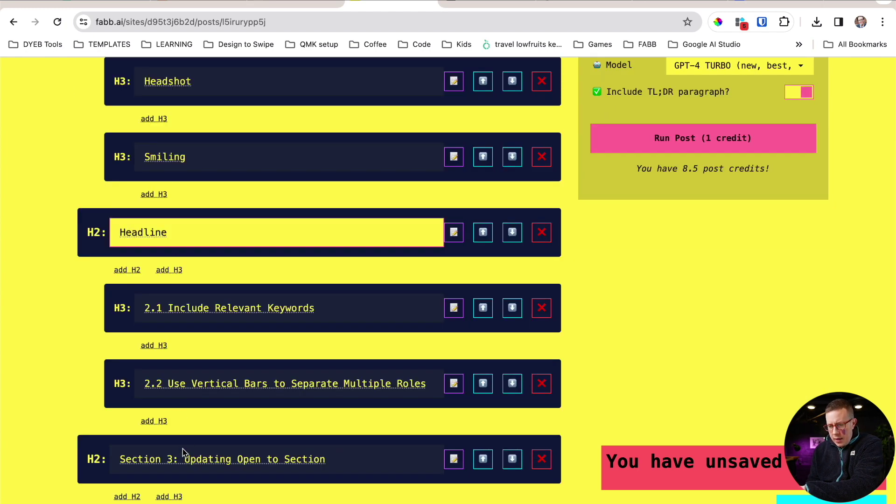
left_click_drag(184, 459, 52, 449)
key("BackSpace")
scroll(52, 370, "down", 6)
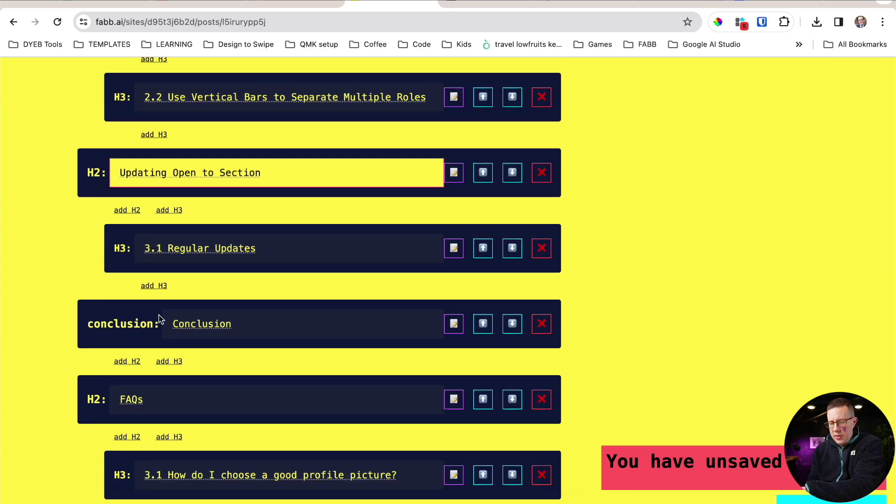
scroll(159, 315, "down", 5)
scroll(159, 315, "up", 3)
scroll(159, 318, "up", 8)
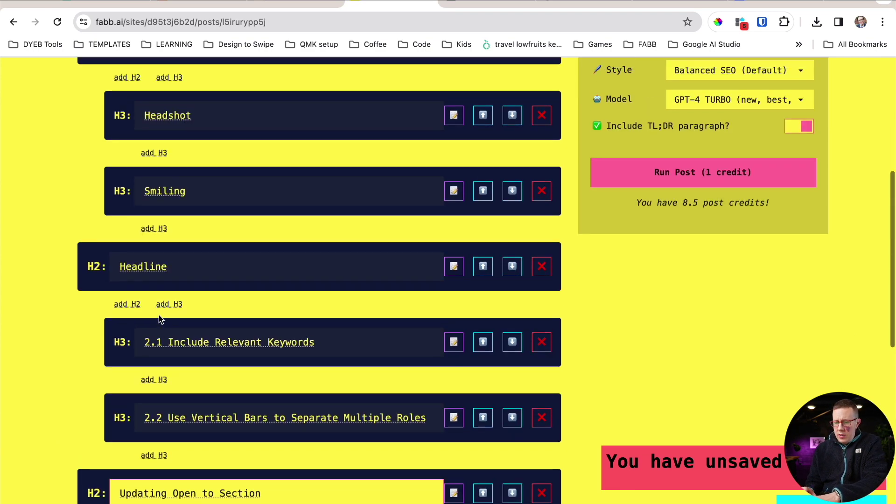
Step: Add an H2 titled 'How to treat work history' below Regular Updates
scroll(299, 313, "down", 5)
left_click(59, 203)
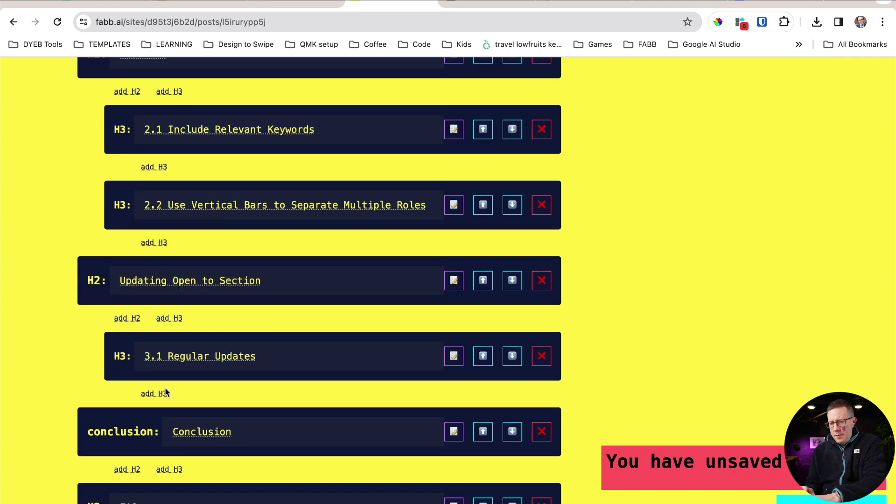
left_click(127, 318)
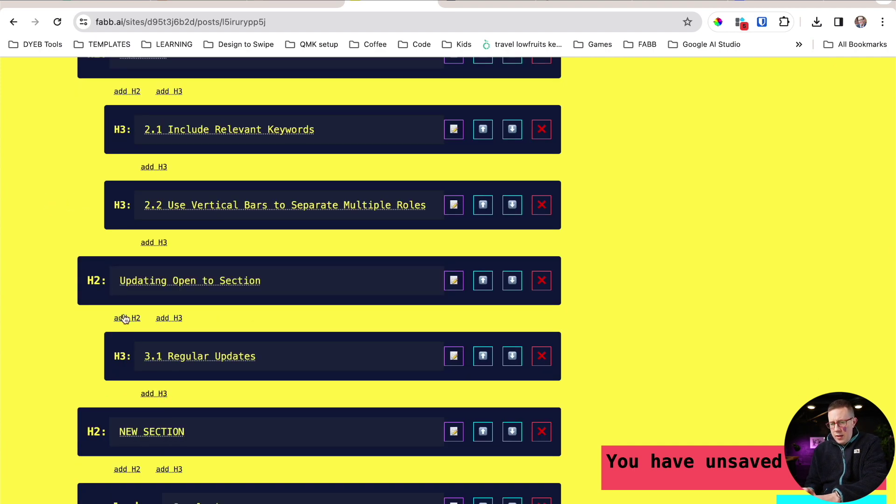
left_click(161, 430)
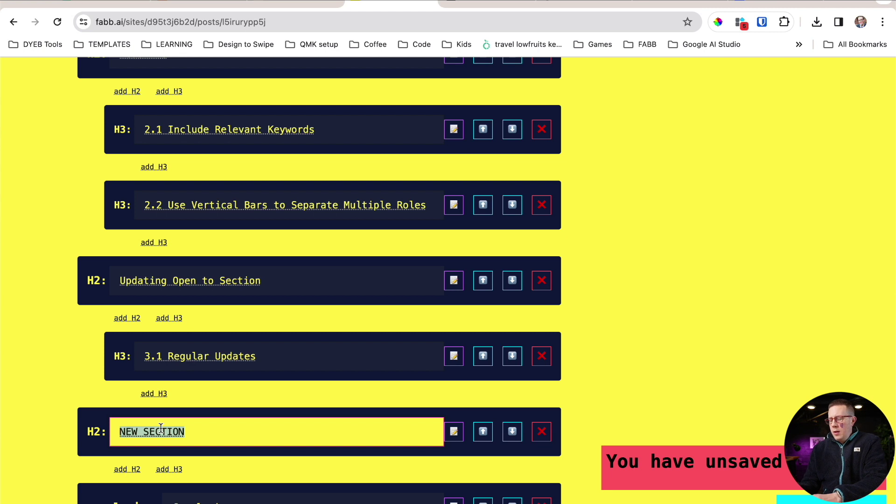
type("How to treat work history")
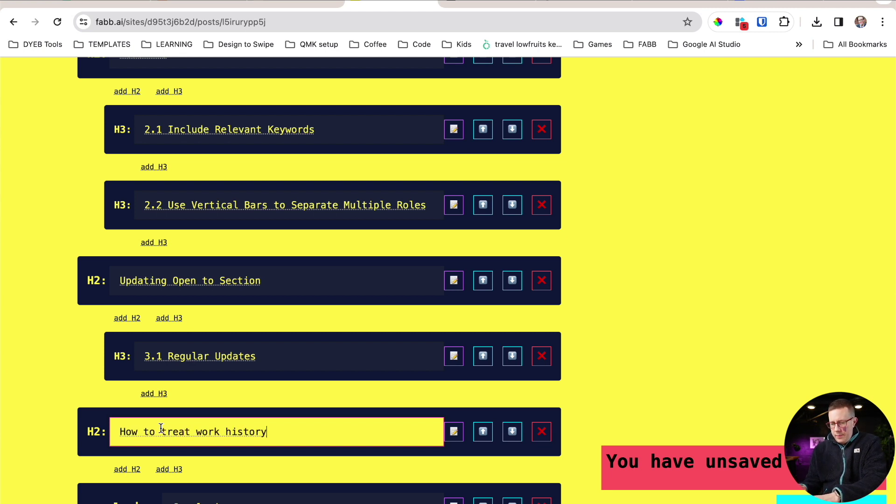
scroll(99, 408, "down", 2)
Step: Add a second H2 titled 'BONUS: A broad content strategy for LinkedIn', correcting the typos
left_click(127, 425)
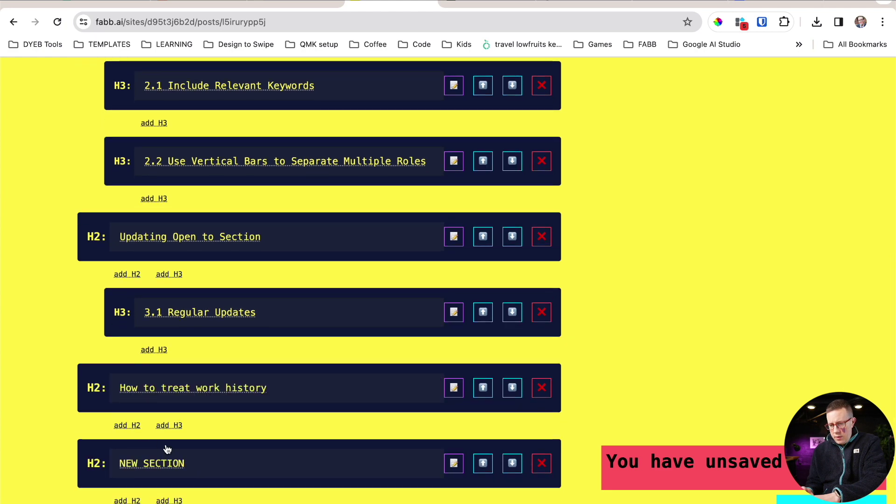
left_click(166, 461)
triple_click(166, 461)
type("BONUS: ")
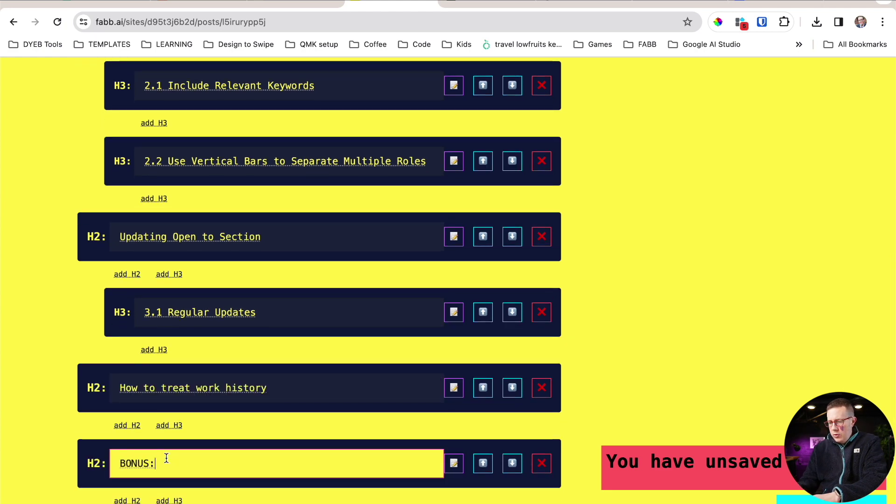
type("How")
key("BackSpace")
key("BackSpace")
key("BackSpace")
type("A braod")
key("BackSpace")
key("BackSpace")
key("BackSpace")
key("BackSpace")
type("oad content ")
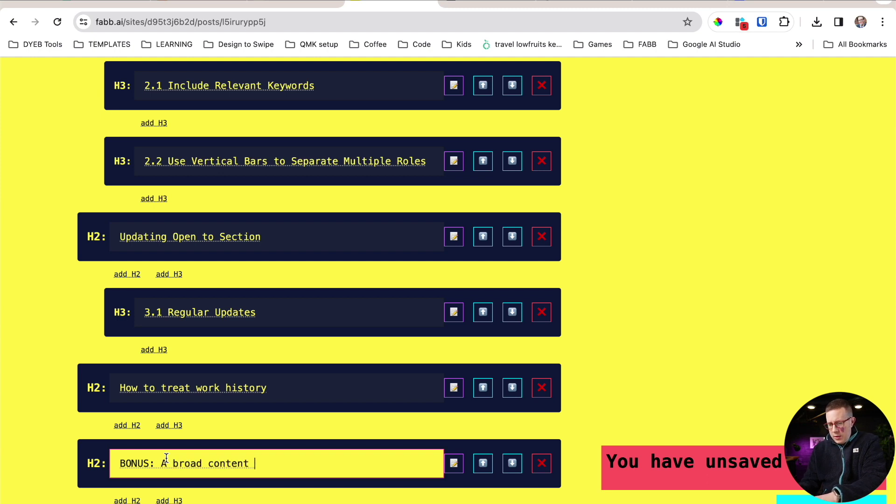
type("styrategy for ")
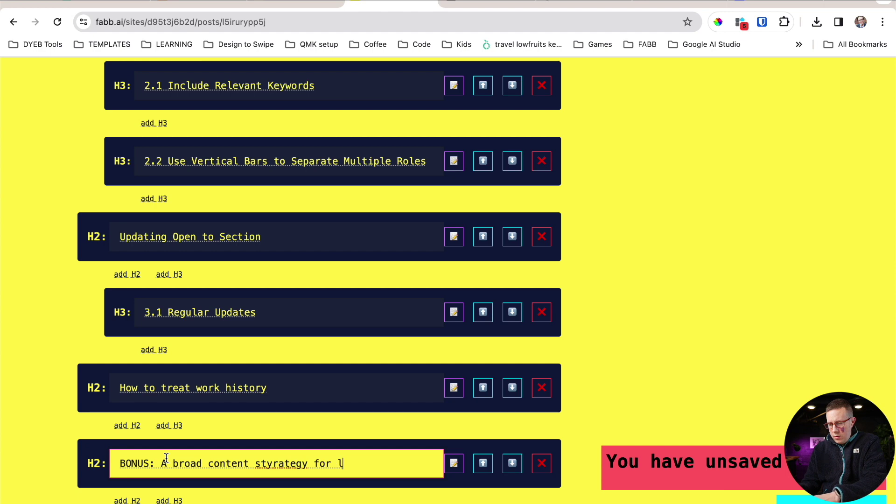
type("LinkedIn")
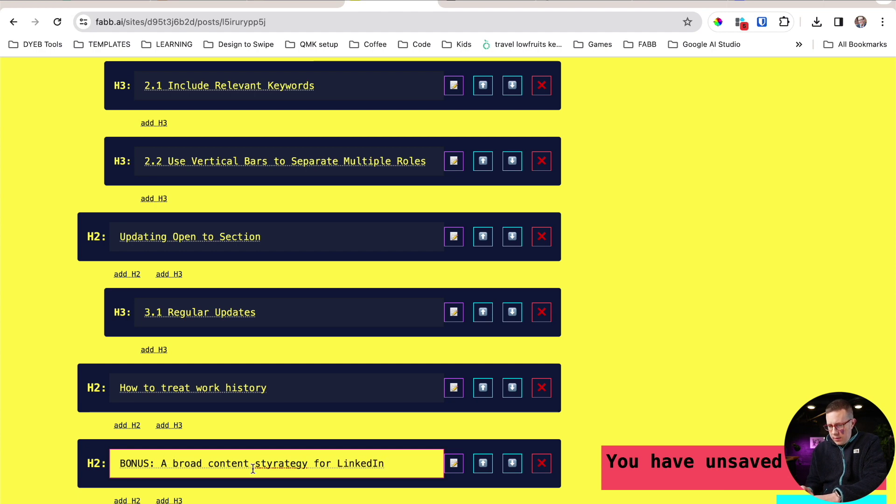
double_click(275, 463)
type("strategy")
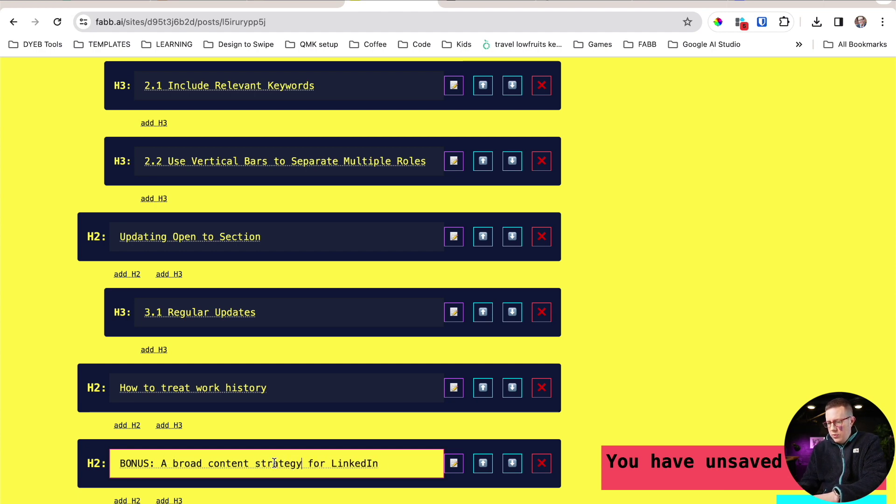
left_click(48, 344)
Step: Delete the 3.1 prefix from the Regular Updates heading
scroll(48, 336, "up", 10)
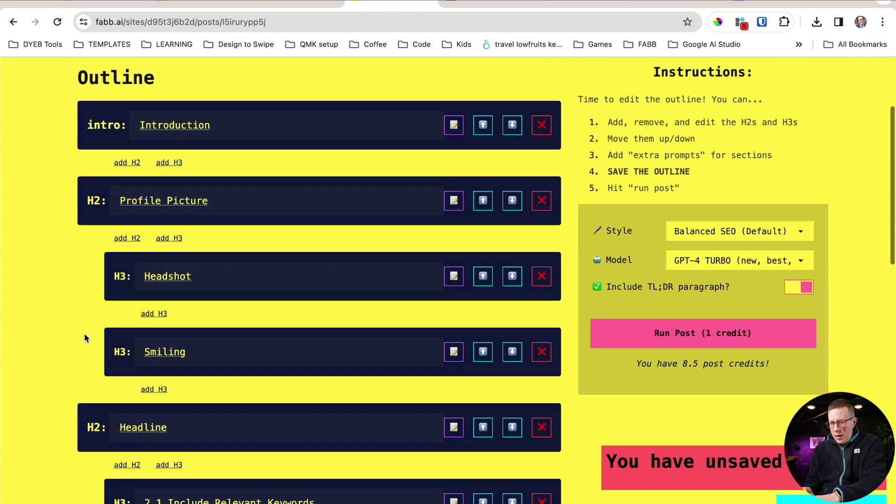
scroll(34, 304, "down", 9)
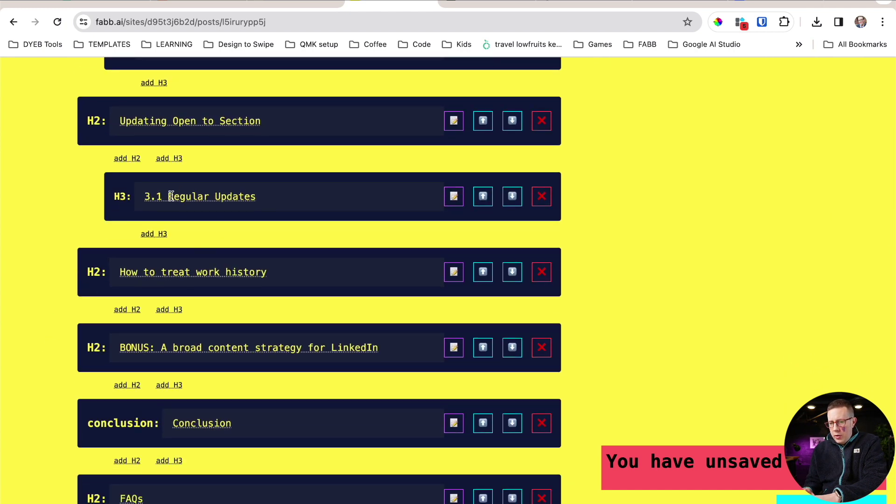
left_click_drag(171, 197, 132, 197)
key("BackSpace")
Step: Give the BONUS section an extra prompt about consistency and starting a conversation
scroll(132, 196, "down", 4)
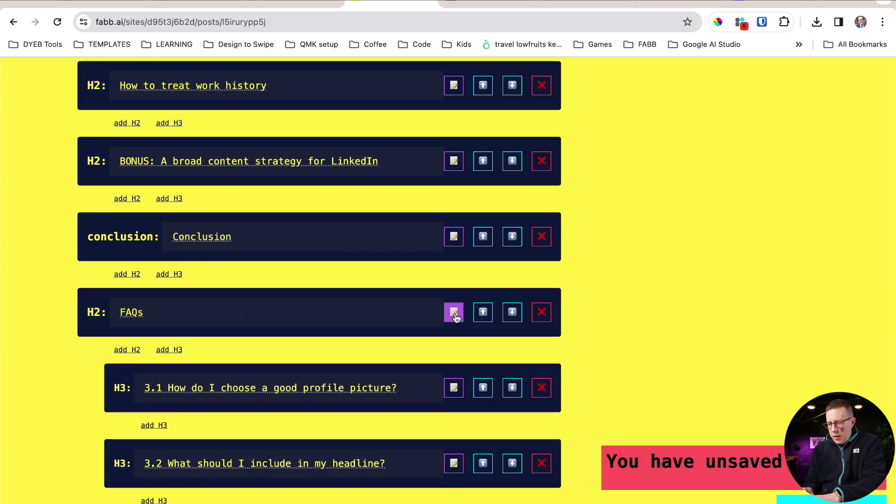
left_click(453, 162)
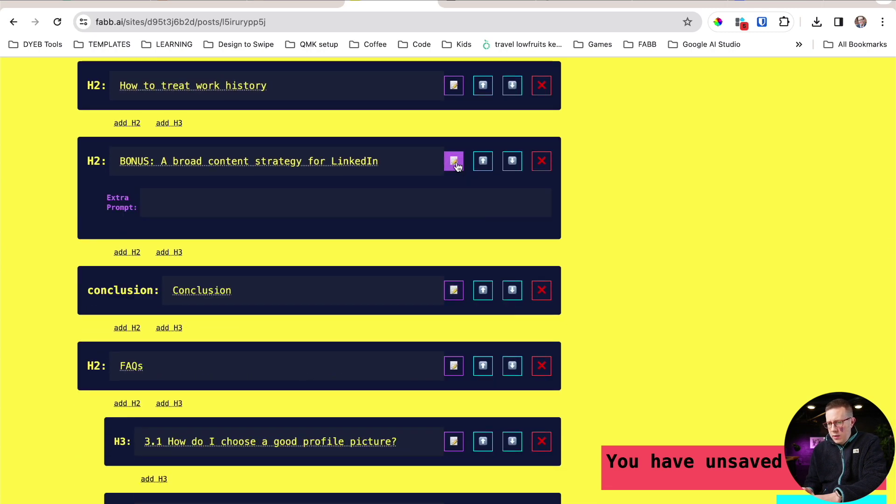
left_click(299, 191)
type("consistency is key.")
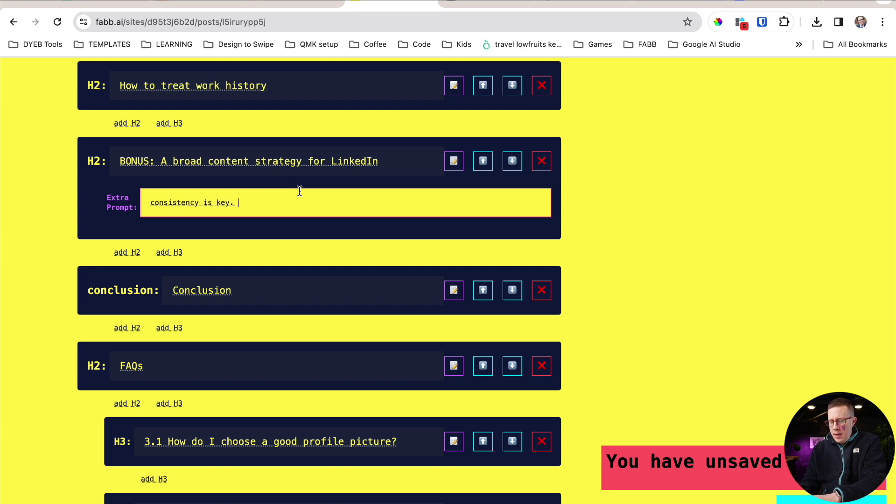
type("this as \"starting a conversation,\" j")
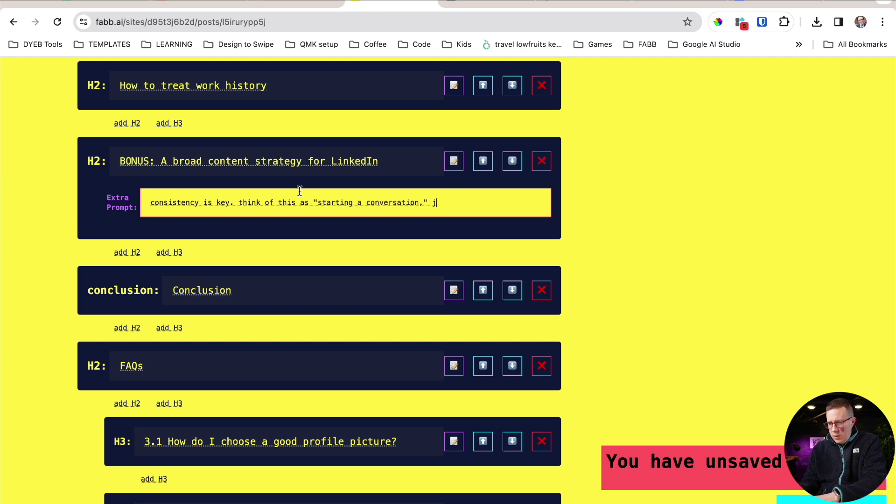
type("lishing")
Step: Start writing the post on GPT-3.5 (half credits), then switch back to Obsidian
left_click(679, 239)
scroll(350, 291, "up", 15)
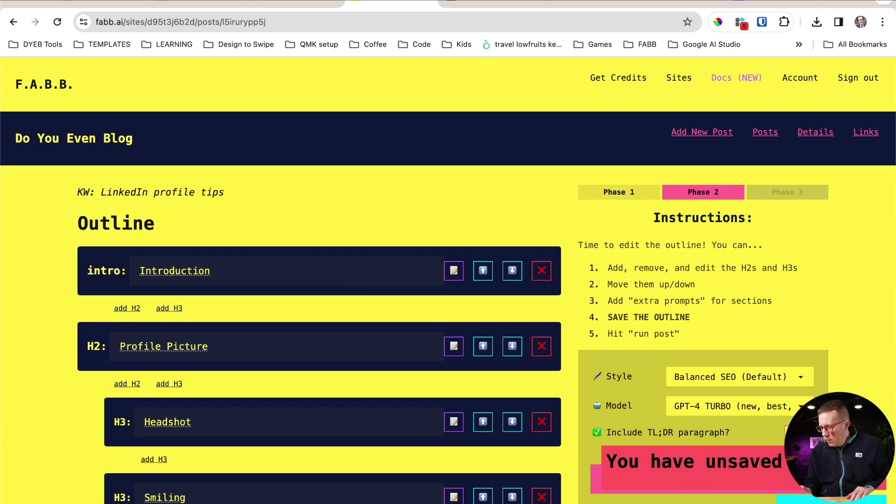
left_click(733, 414)
left_click(709, 432)
scroll(669, 278, "down", 2)
scroll(668, 280, "down", 2)
left_click(693, 312)
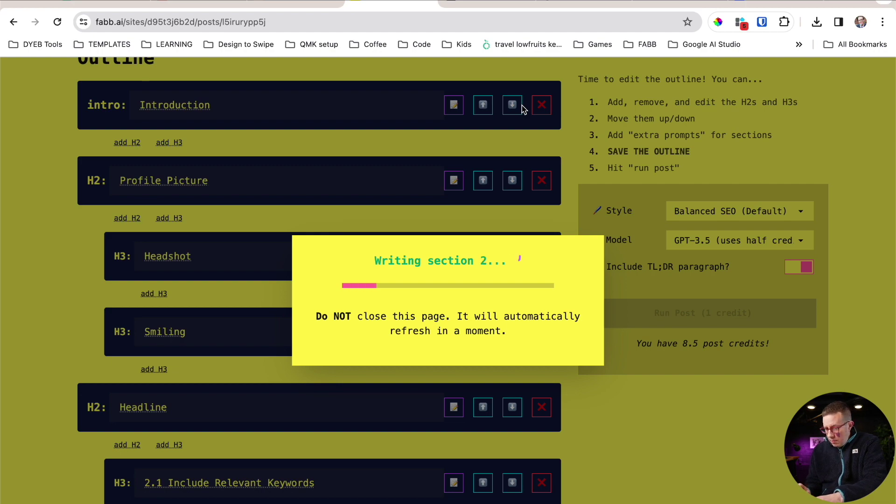
key("super+Tab")
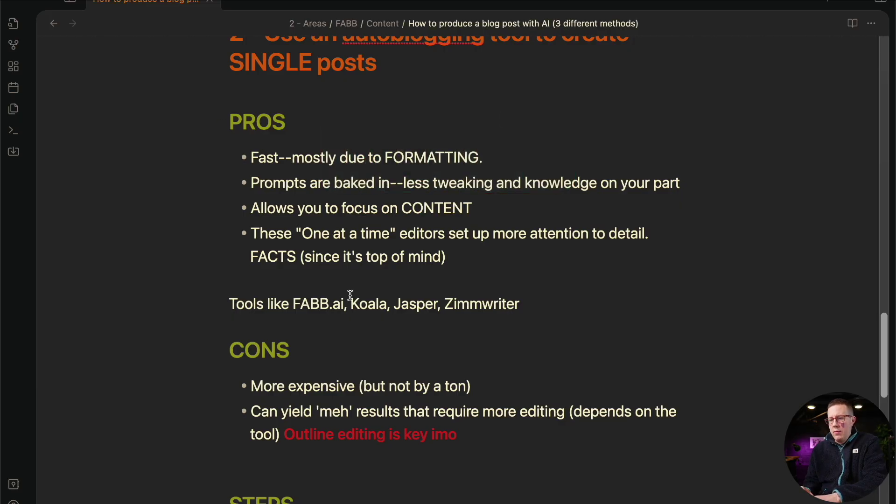
Step: Check FABB's progress, then go over the Edit/optimize outline, Run the post and AI-editing steps
scroll(286, 341, "down", 1)
scroll(290, 336, "up", 3)
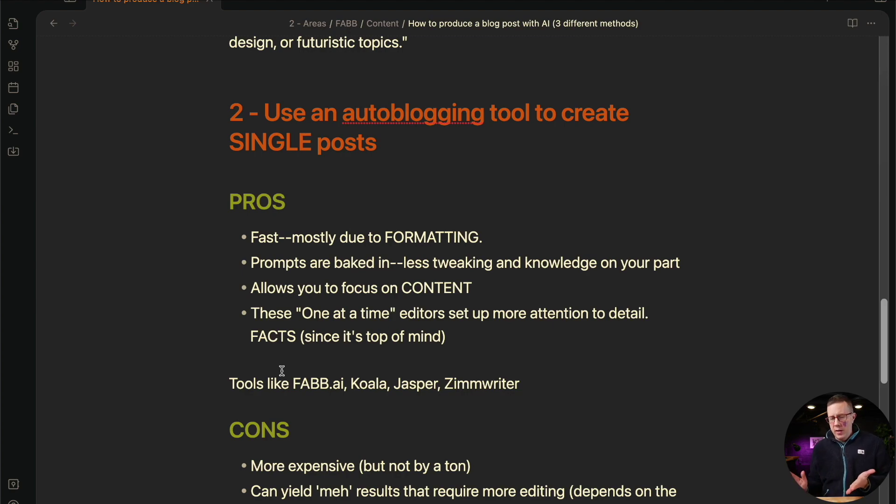
key("super+Tab")
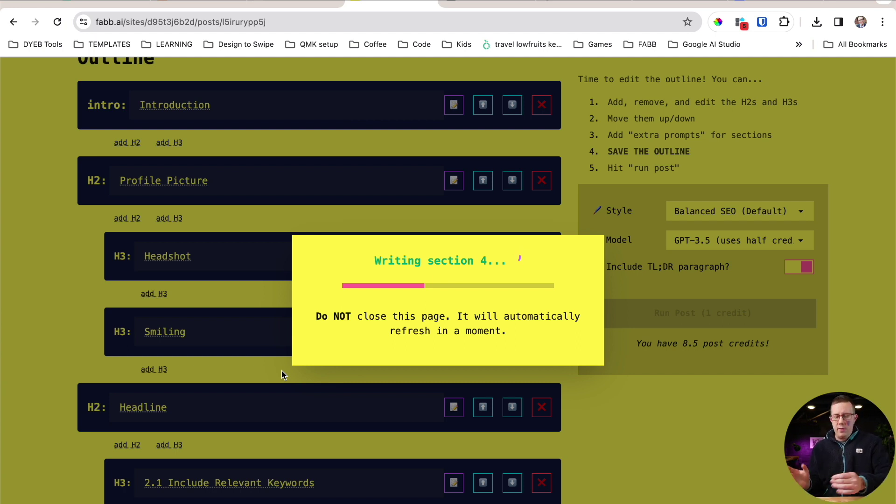
key("super+Tab")
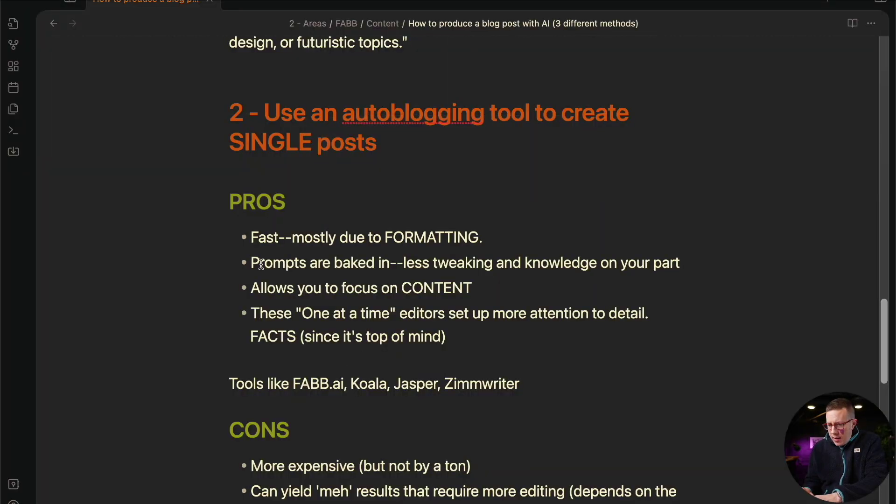
scroll(261, 264, "down", 5)
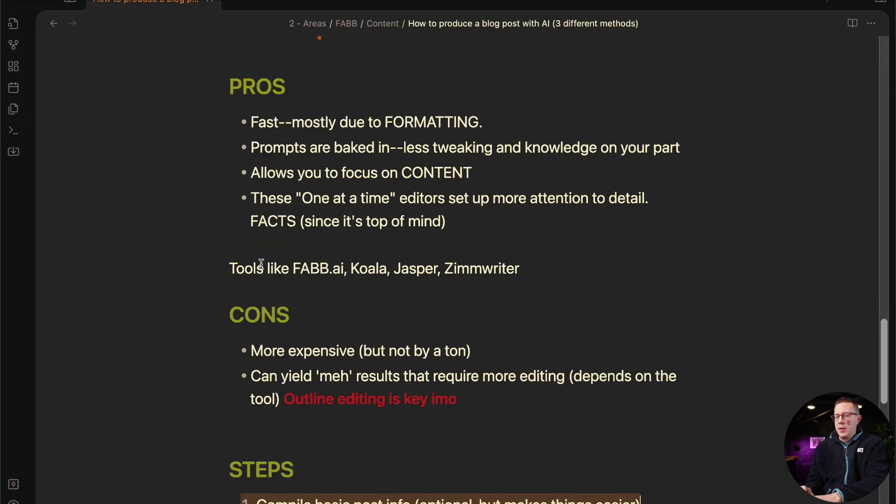
scroll(262, 264, "down", 5)
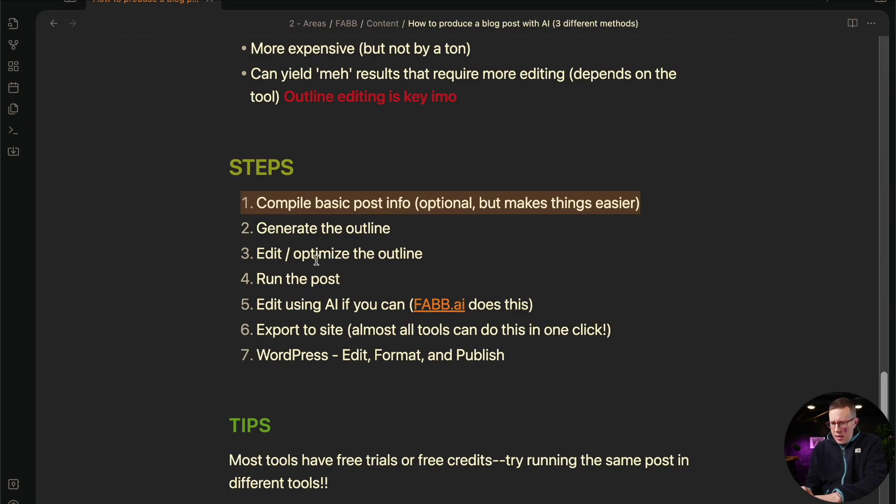
left_click(317, 259)
left_click(301, 277)
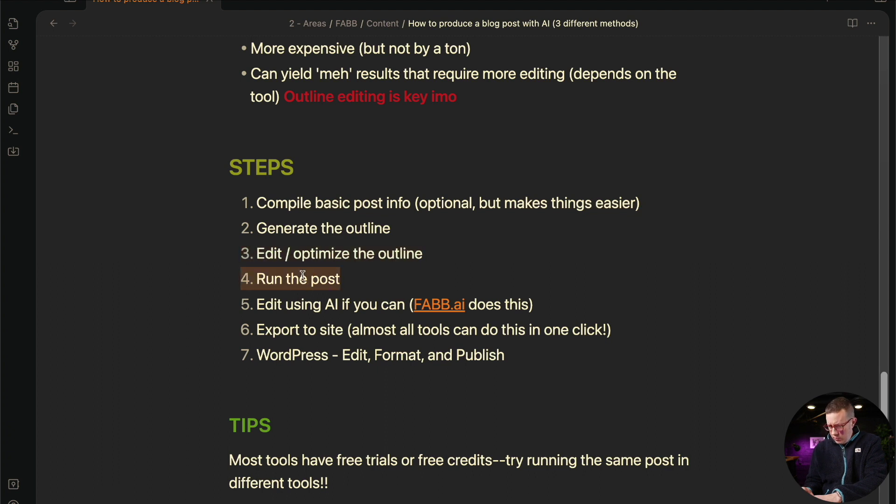
scroll(302, 276, "down", 2)
double_click(305, 304)
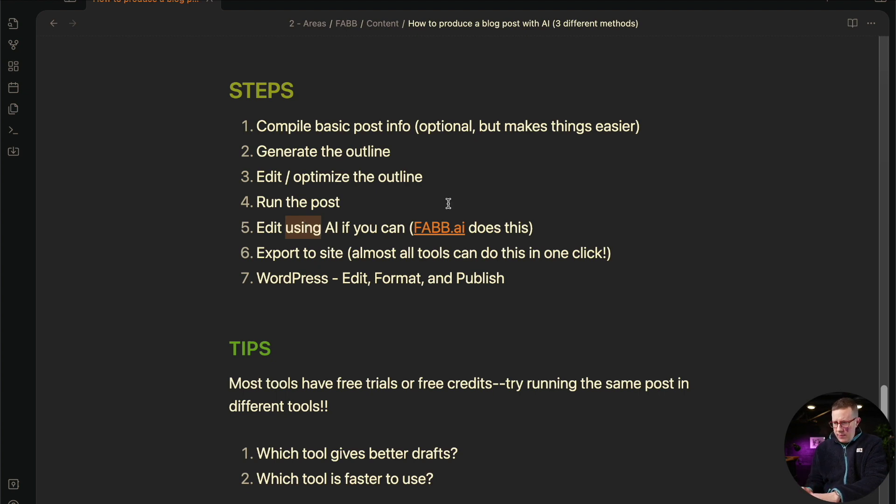
Step: Recheck FABB's progress, then cover the export-to-site and WordPress publishing steps
key("super+Tab")
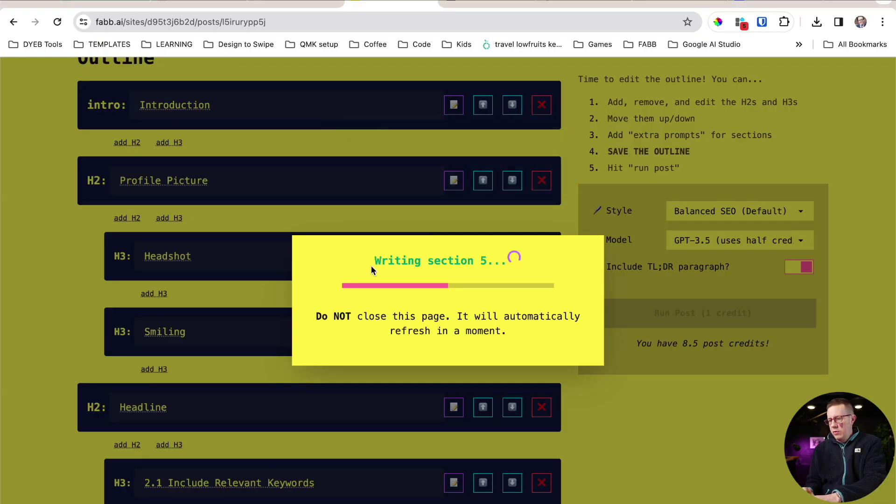
key("super+Tab")
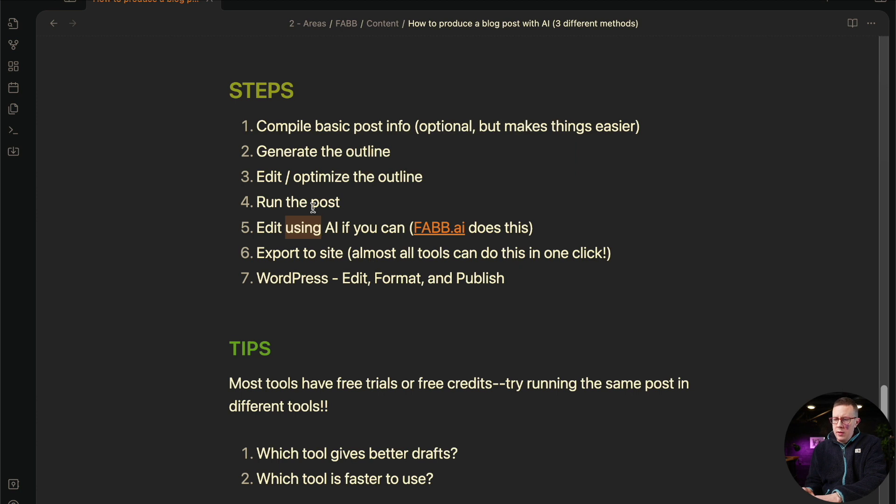
scroll(313, 208, "down", 1)
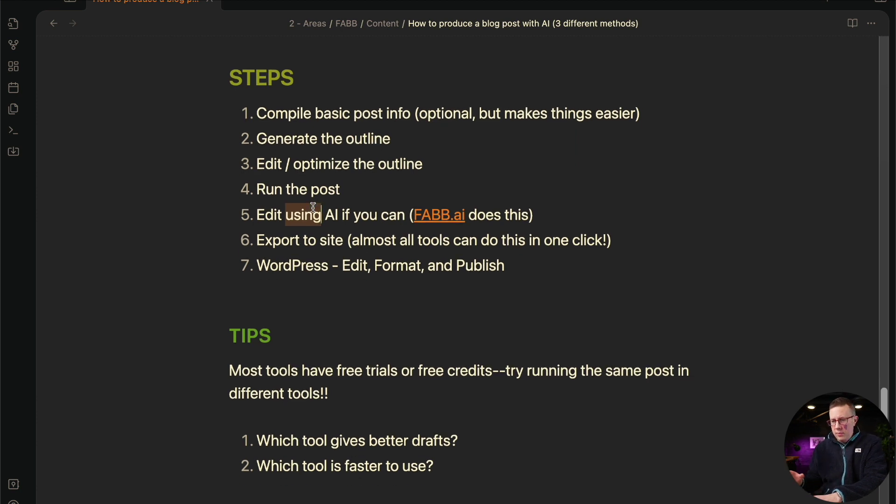
scroll(327, 208, "down", 1)
left_click(317, 226)
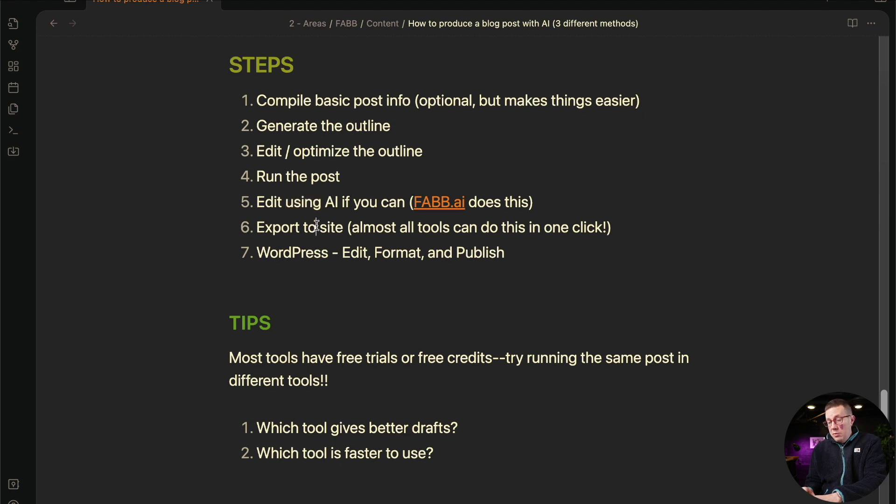
scroll(317, 226, "up", 3)
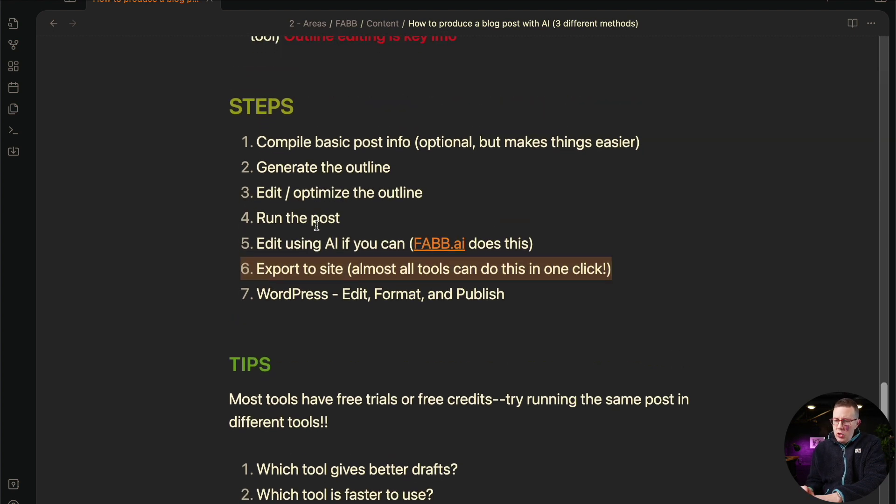
scroll(321, 272, "up", 8)
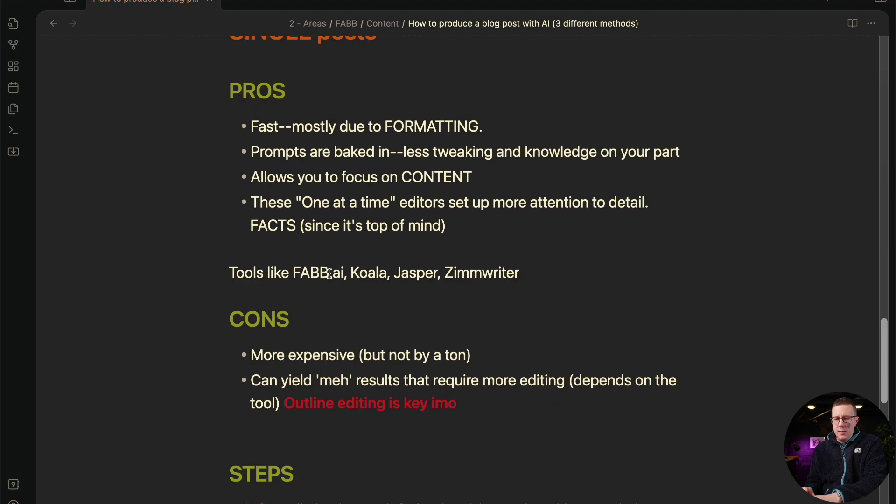
scroll(329, 273, "down", 10)
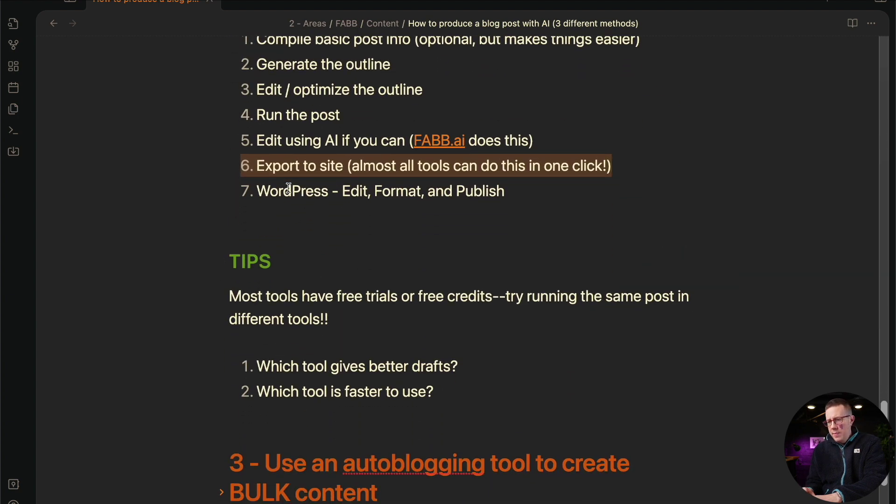
left_click(288, 188)
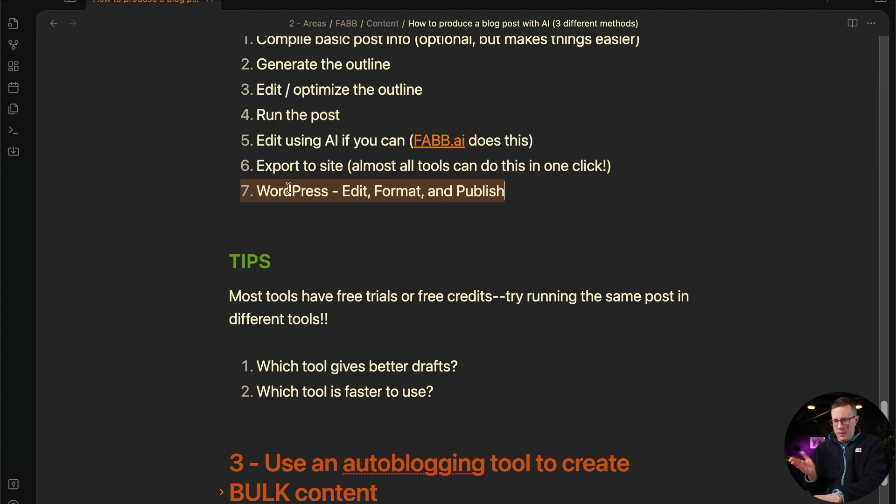
scroll(304, 154, "up", 2)
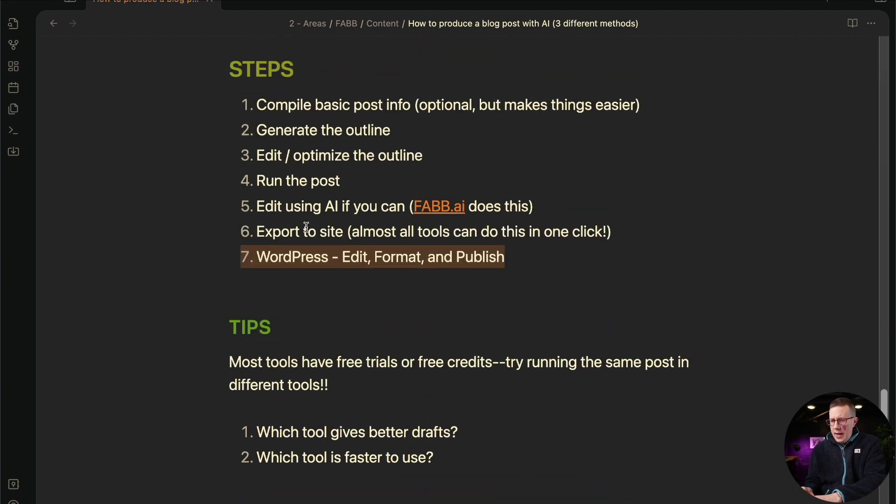
Step: Confirm FABB's post run has reached section 6, then scroll to the Obsidian TIPS section
key("super+Tab")
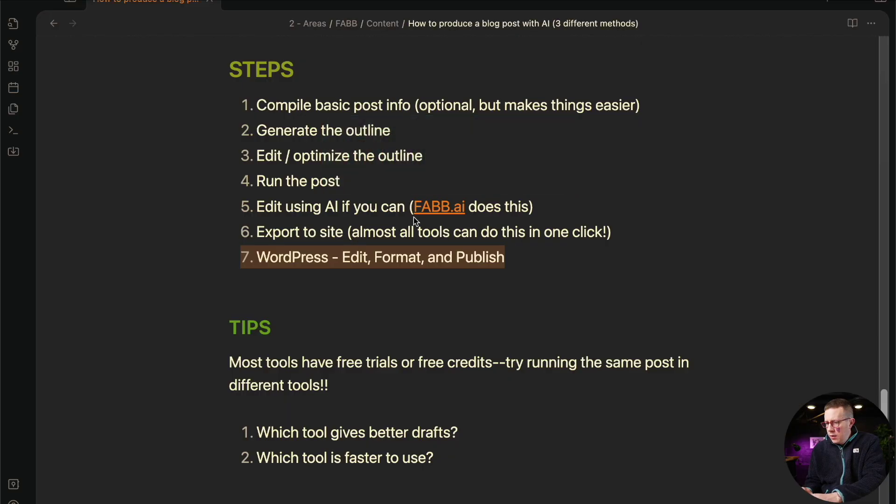
scroll(415, 219, "down", 4)
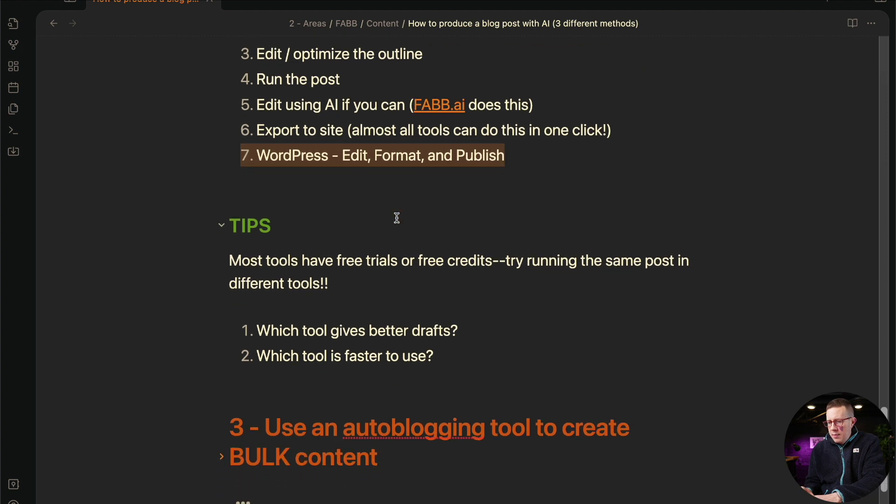
Step: Highlight the tip on running one post through multiple tools, stressing better drafts and free trials
triple_click(282, 276)
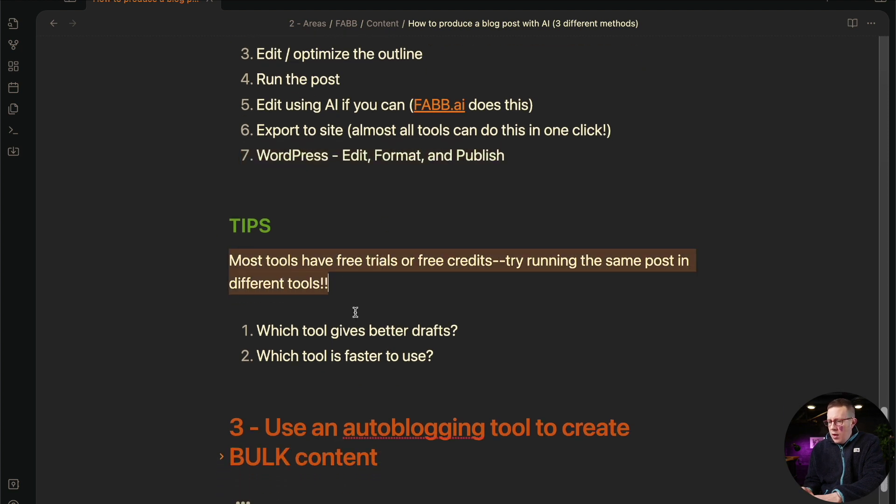
double_click(347, 332)
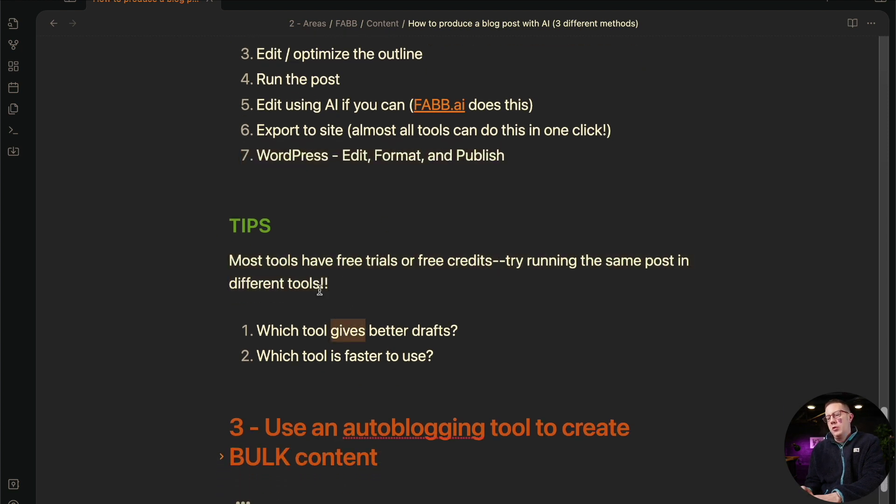
double_click(306, 270)
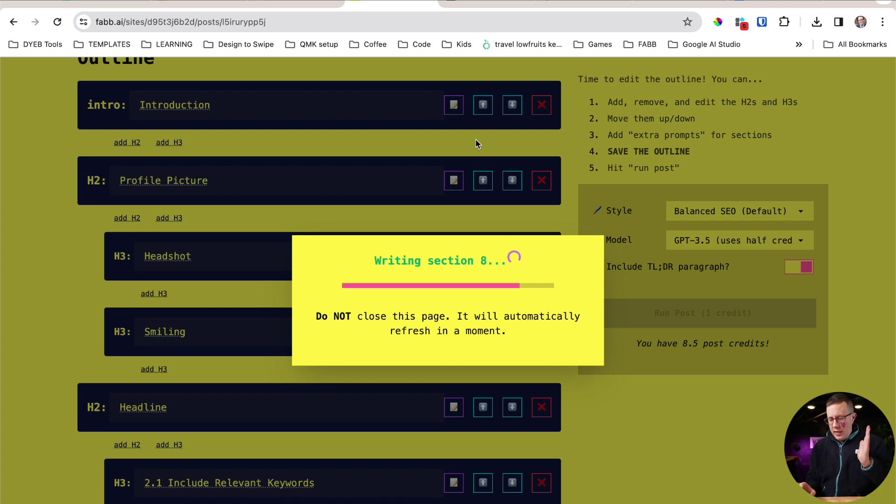
Step: Show the LinkedIn profile tips title in linkedin profile.txt, then return to Obsidian
key("super+Tab")
key("super+Tab")
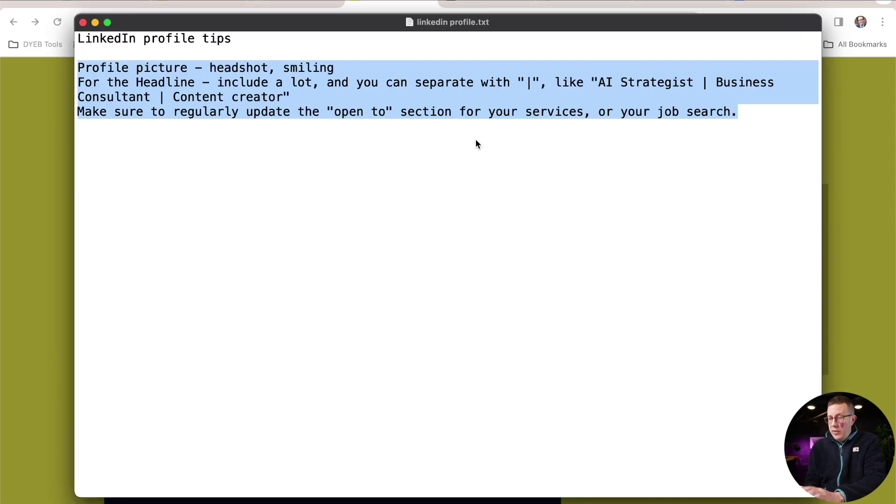
triple_click(178, 39)
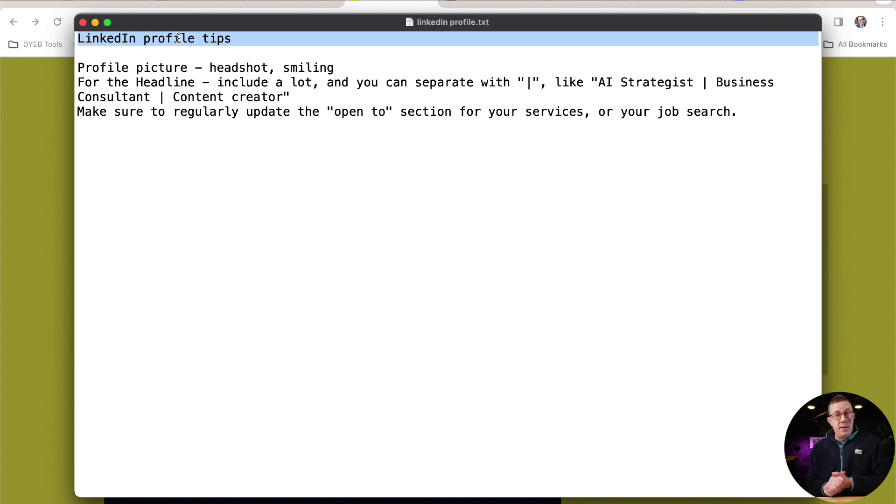
key("super+Tab")
key("super+Tab")
key("super+Tab")
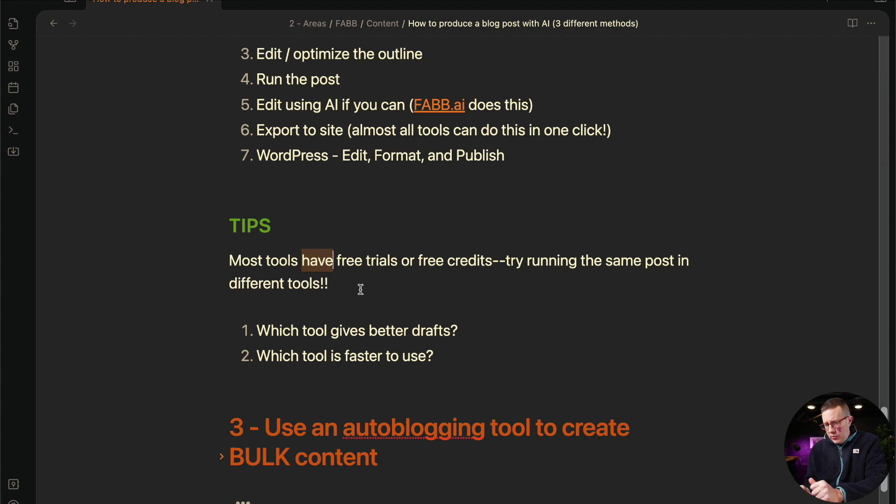
Step: Point to TIPS item 1 on which tool gives better drafts, then bring up the finished FABB post
left_click(349, 331)
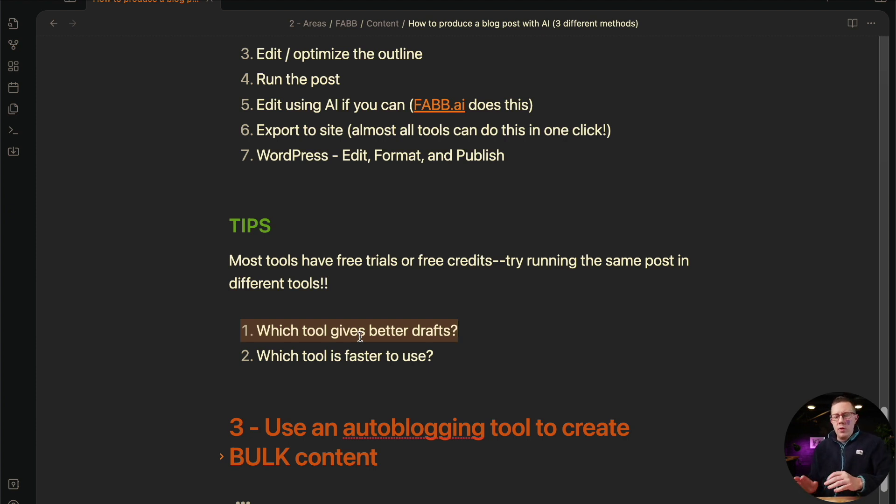
key("super+Tab")
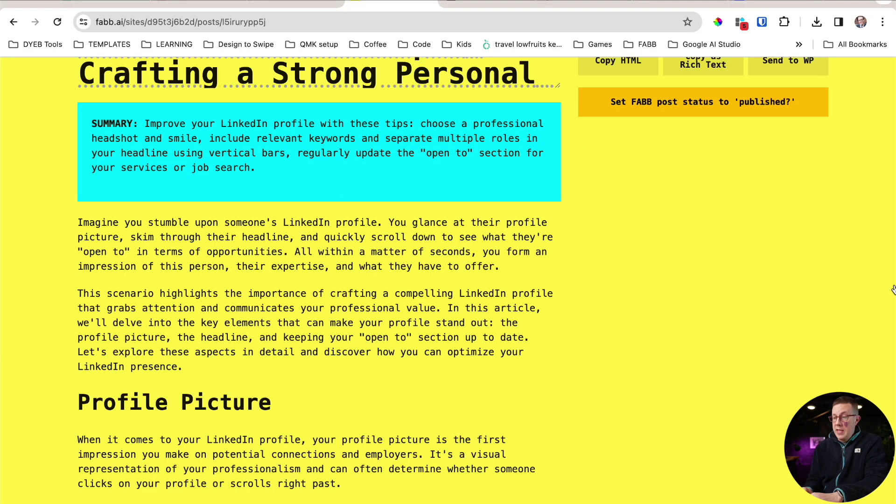
Step: Check the WordPress and autoblogging.ai tabs, then scroll the FABB article's Headline and 'Open to' sections
scroll(368, 264, "up", 4)
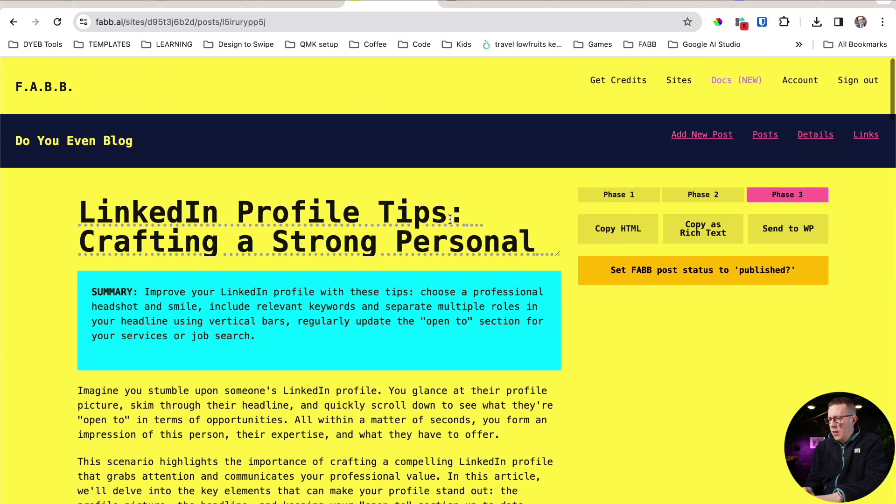
scroll(276, 245, "down", 4)
scroll(276, 247, "down", 15)
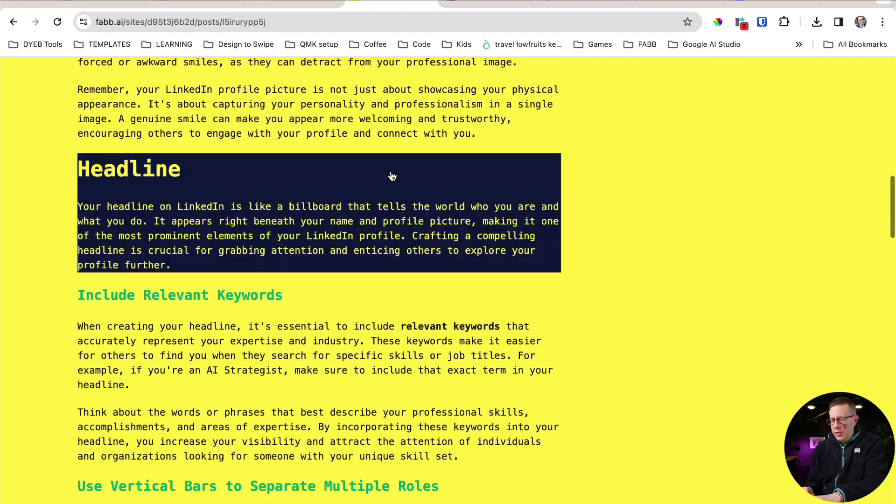
left_click(784, 7)
left_click(662, 6)
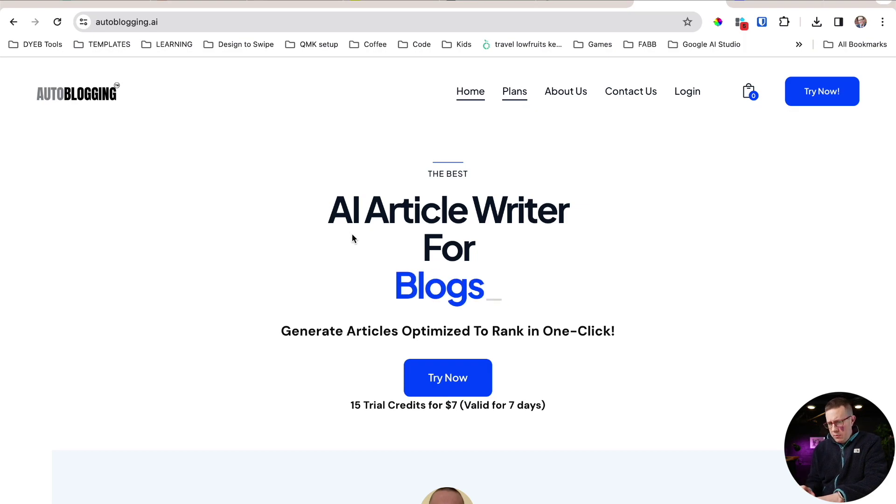
key("ctrl+shift+Tab")
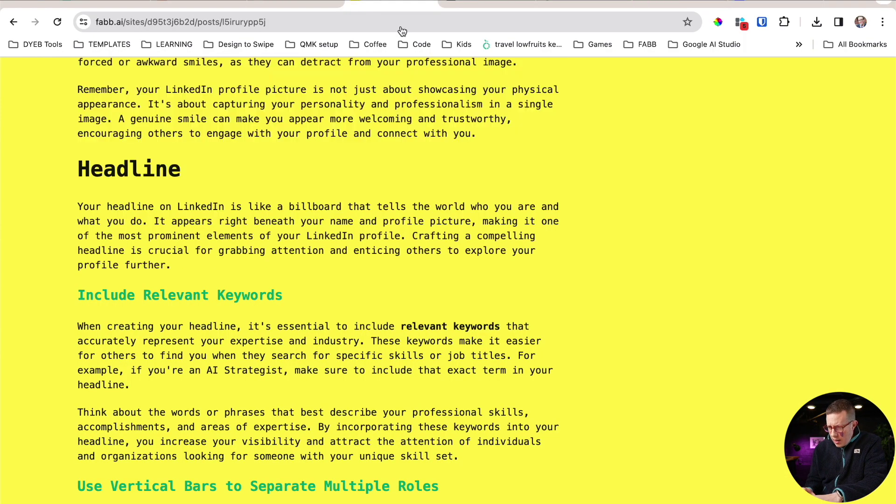
scroll(369, 184, "down", 9)
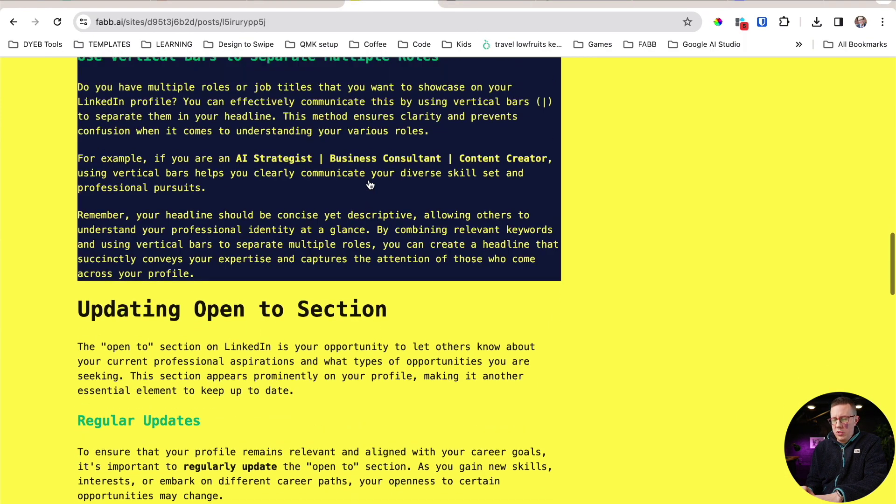
scroll(369, 184, "up", 4)
key("super+Tab")
Step: Select 'faster' in tip 2 and move to the end of that tip
double_click(347, 356)
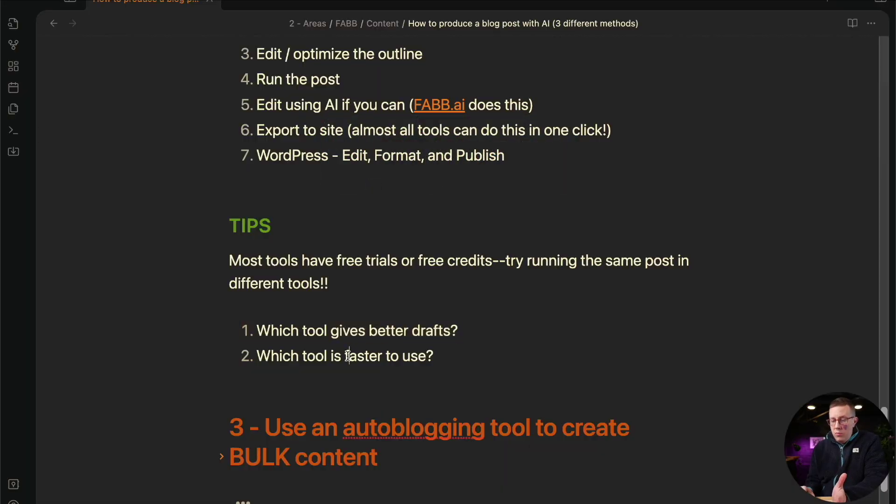
key("super+Right")
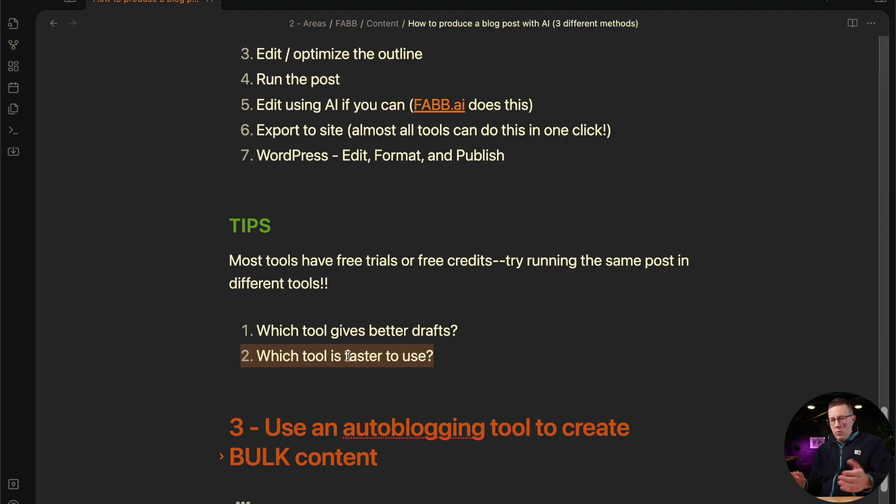
scroll(342, 329, "down", 3)
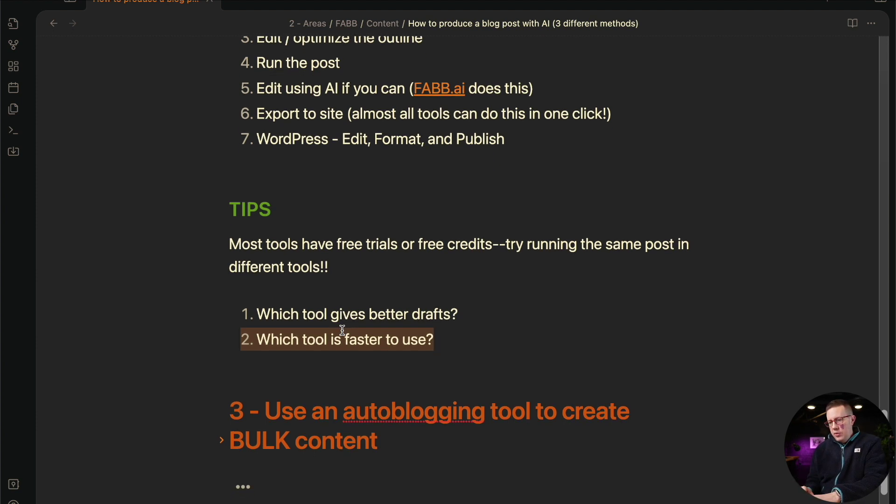
Step: Scroll the FABB LinkedIn article again through its Smiling and Headline sections
key("super+Tab")
scroll(316, 257, "up", 20)
scroll(370, 250, "down", 10)
scroll(370, 252, "down", 4)
Step: Rewrite the Include Relevant Keywords section as a simple bullet point list
scroll(370, 252, "down", 9)
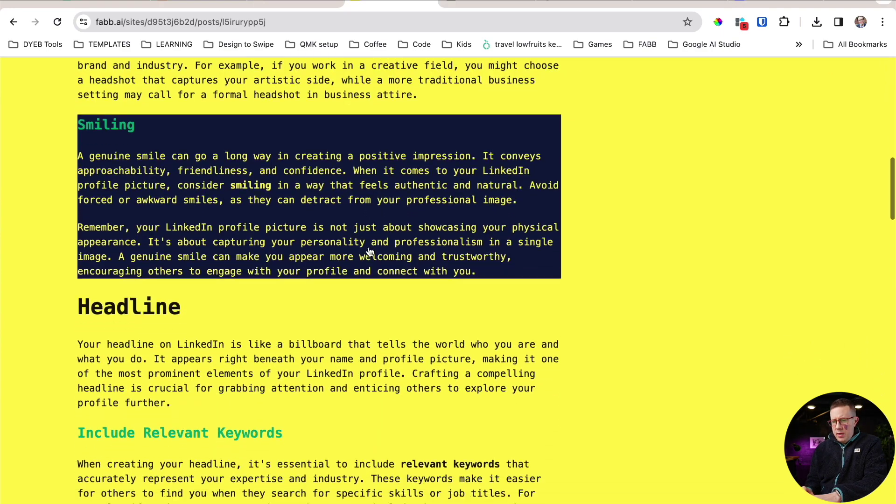
left_click(266, 187)
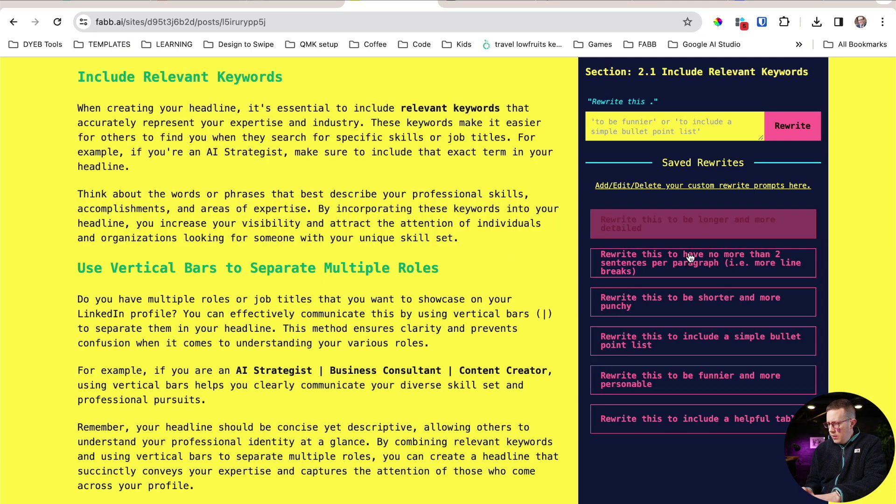
left_click(679, 342)
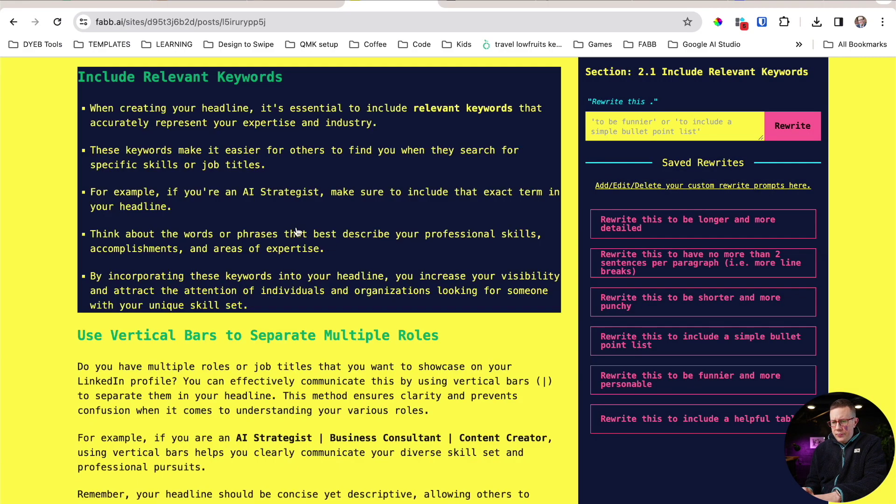
Step: Rewrite the Conclusion shorter and more punchy, then review the four brief paragraphs
scroll(238, 228, "down", 3)
scroll(238, 228, "down", 20)
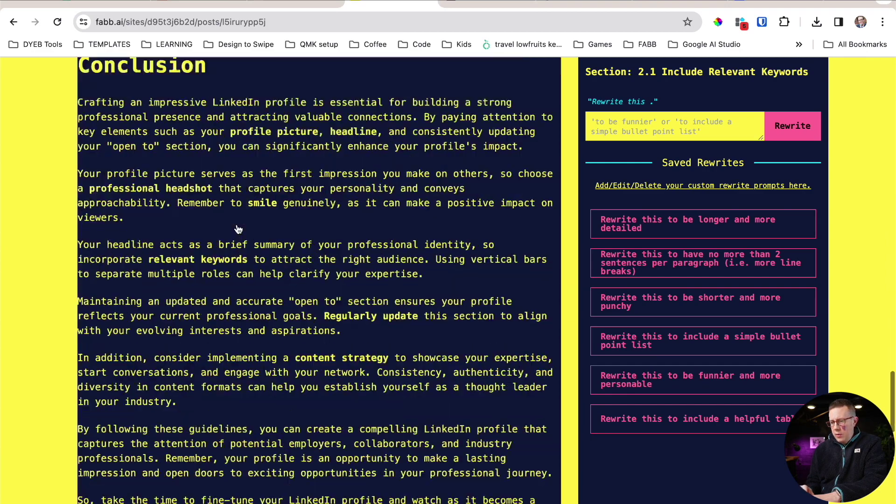
scroll(238, 229, "up", 3)
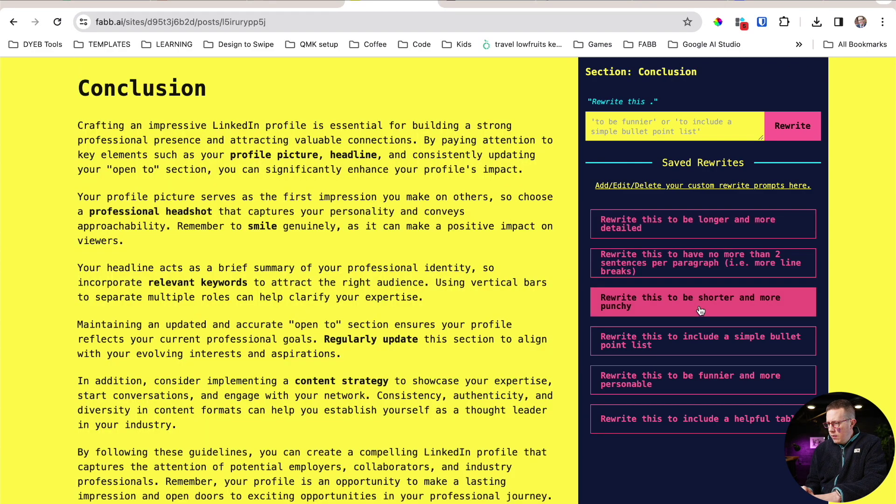
left_click(701, 306)
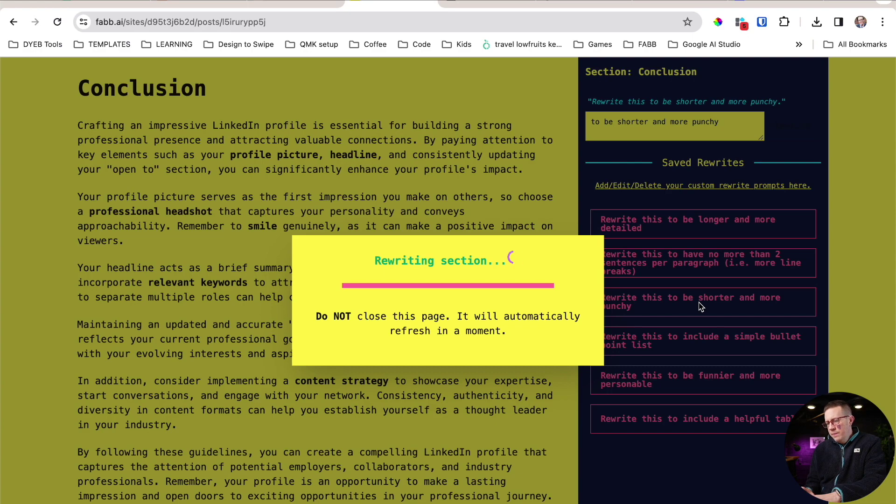
scroll(301, 253, "down", 6)
scroll(293, 253, "down", 5)
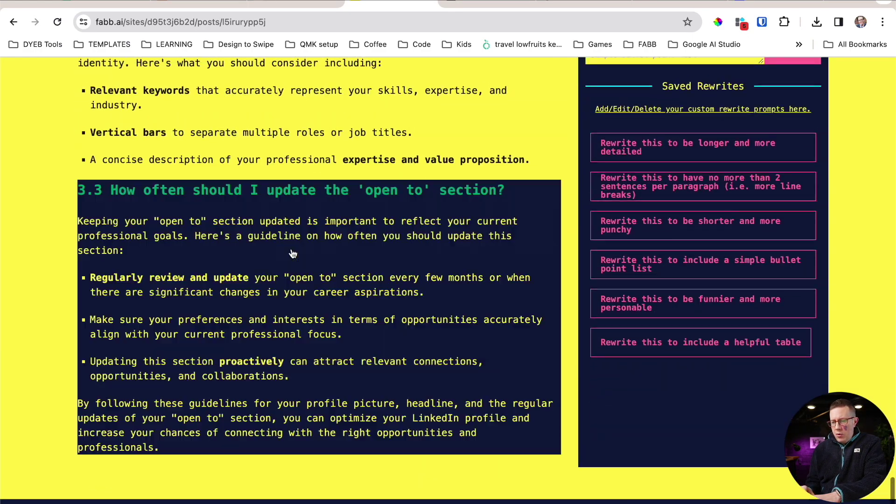
scroll(293, 253, "up", 20)
scroll(293, 253, "up", 1)
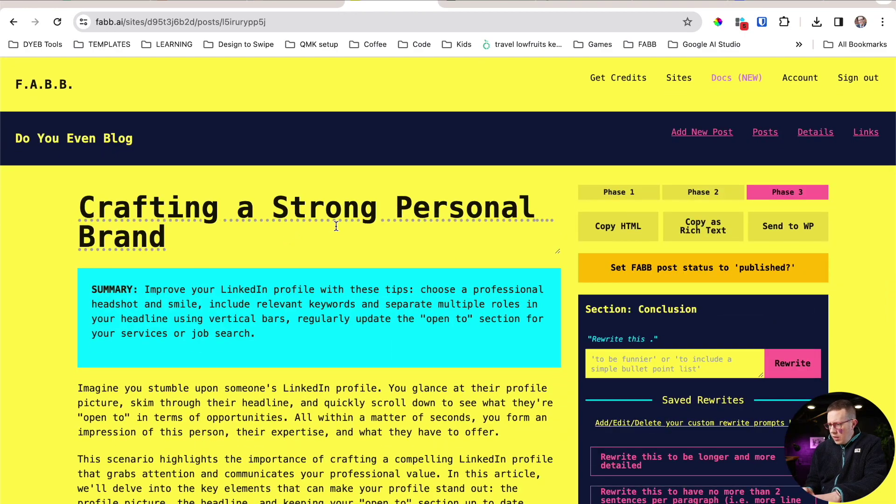
Step: Send the article to WordPress, dismiss the confirmation, and leave the editor for the dashboard
left_click(786, 233)
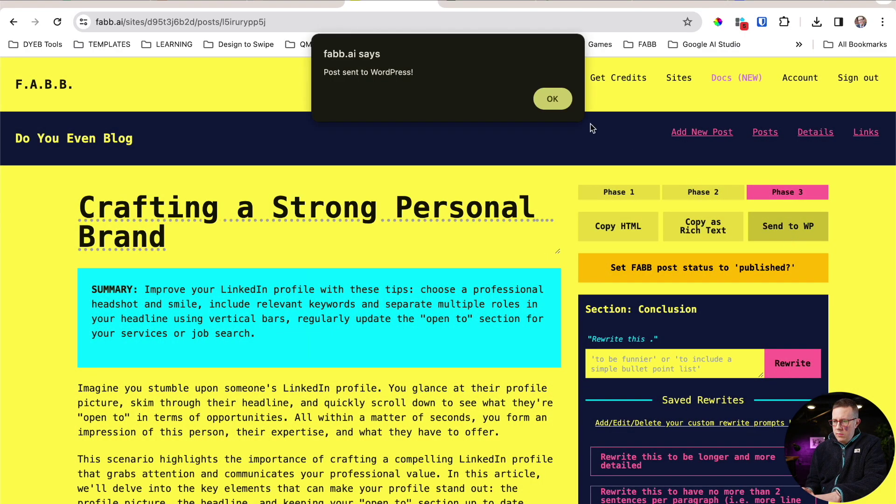
left_click(551, 98)
left_click(763, 6)
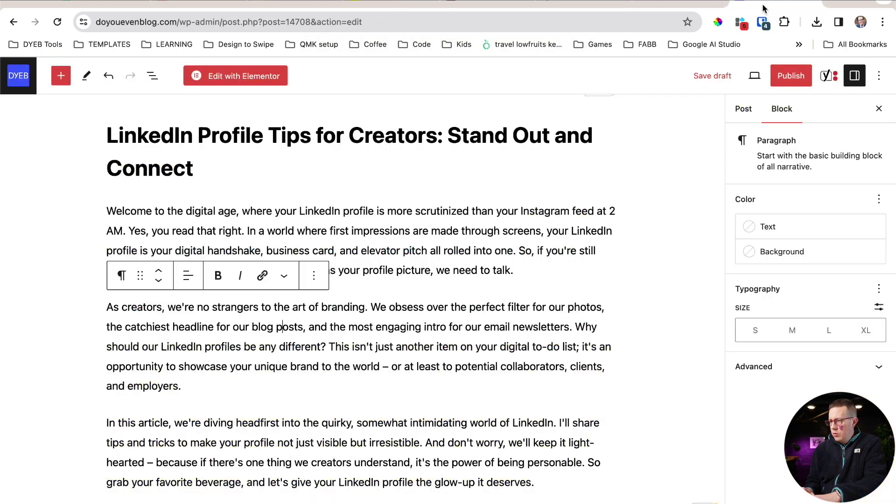
left_click(29, 76)
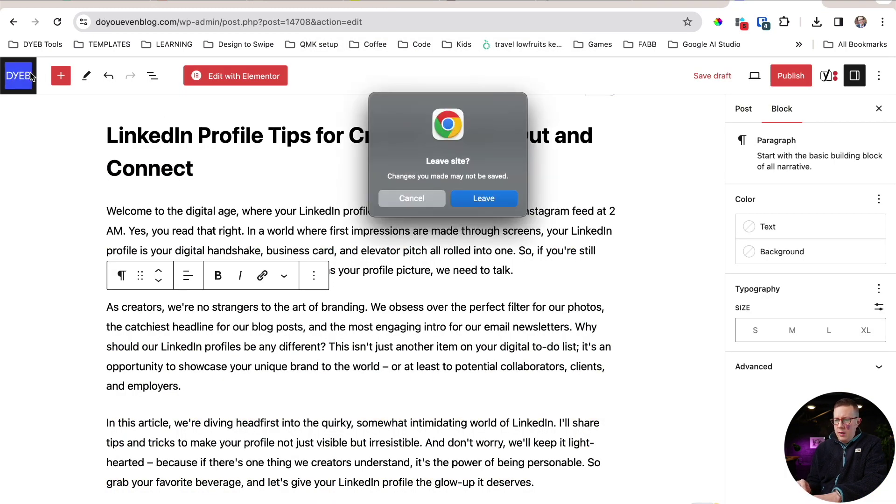
left_click(483, 198)
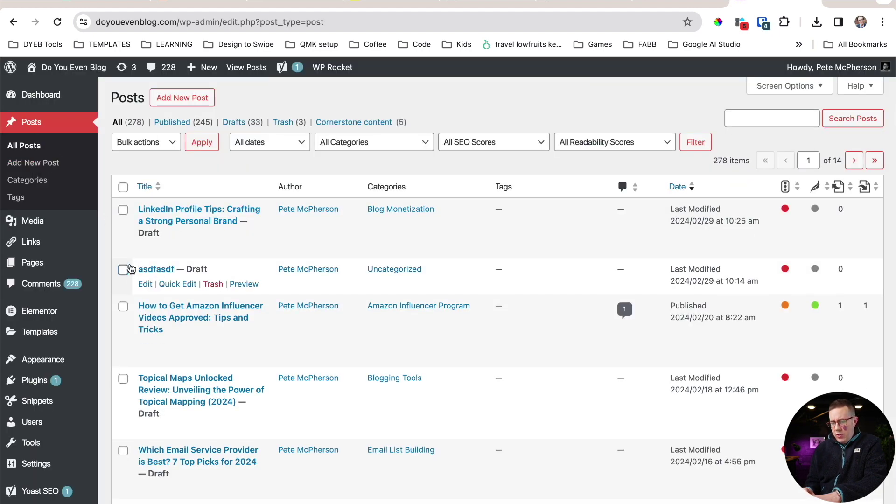
Step: Prefix the FABB title with '5 ' and replace the text after Tips with 'you can implement in an hour'
left_click(392, 3)
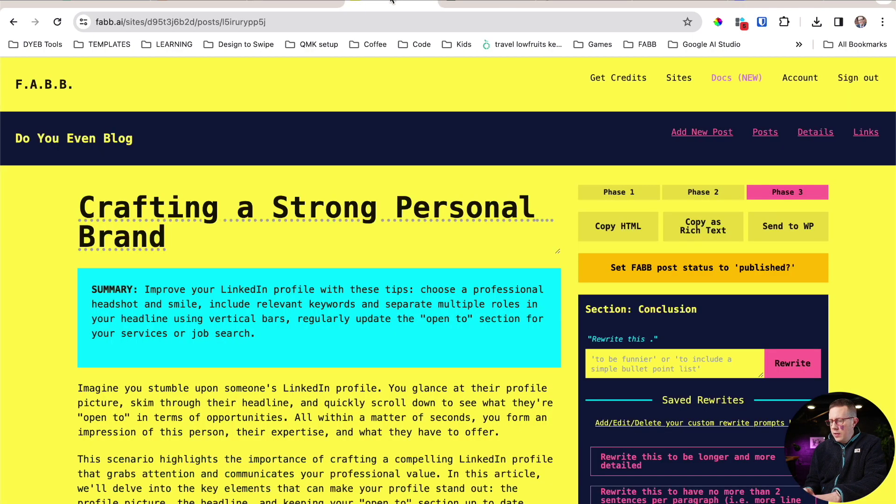
left_click(239, 203)
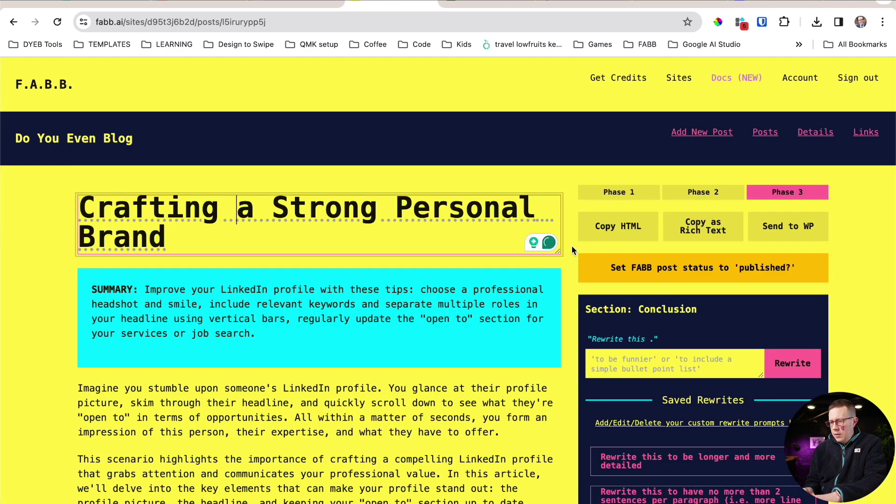
left_click_drag(559, 251, 559, 363)
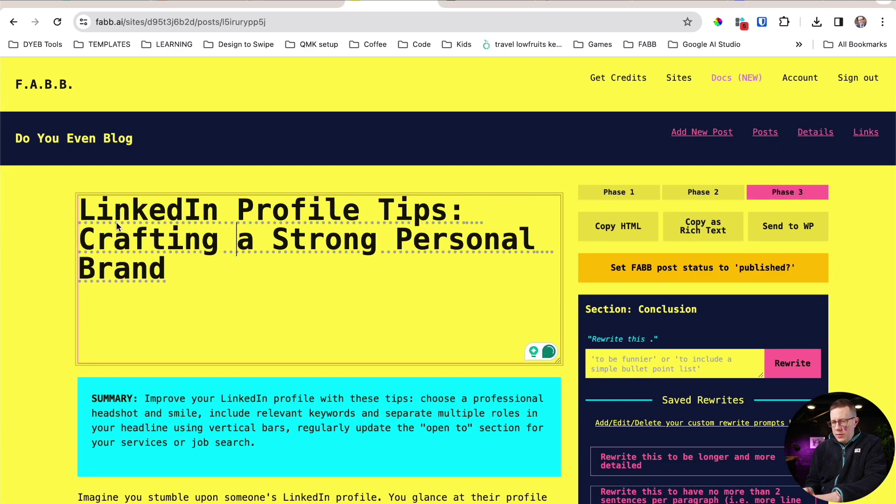
left_click(85, 209)
type("5")
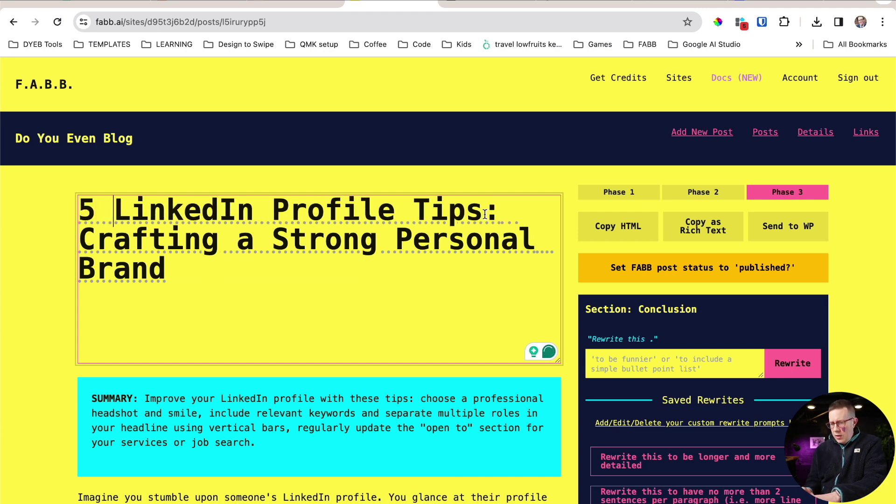
left_click_drag(487, 209, 474, 284)
type("yo")
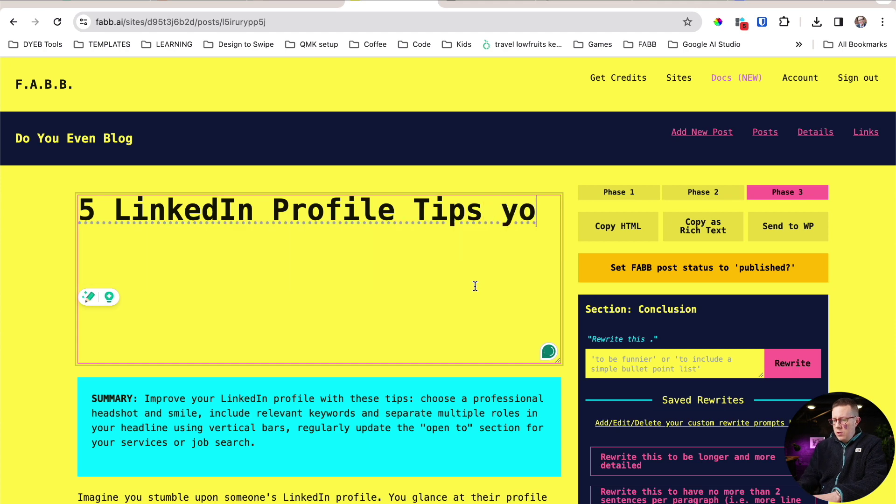
type("u can implement ")
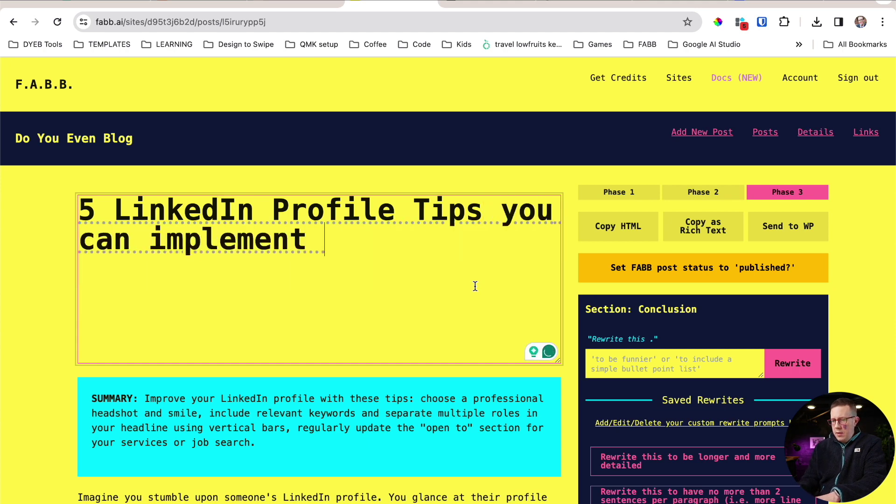
type("in. an hour")
key("BackSpace")
key("BackSpace")
key("BackSpace")
key("BackSpace")
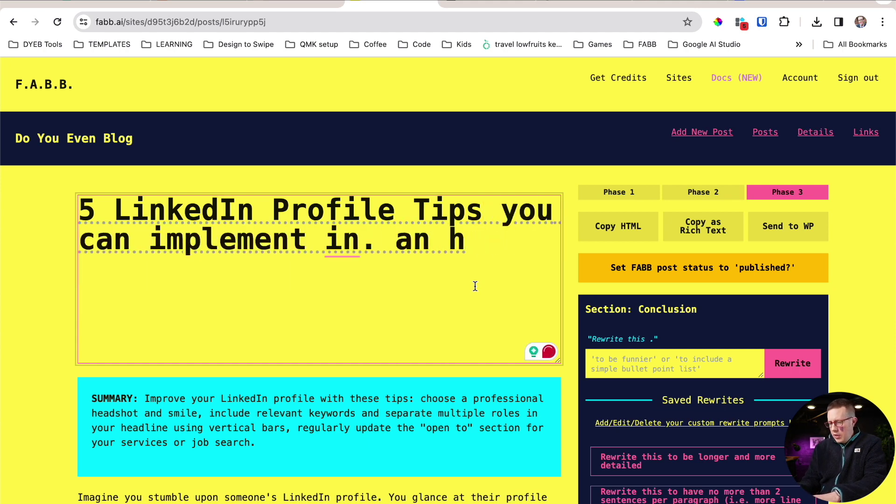
key("BackSpace")
key("BackSpace")
key("BackSpace")
key("BackSpace")
Step: Copy the finished title, paste it over the WordPress draft's title, and save the draft
type("an hour")
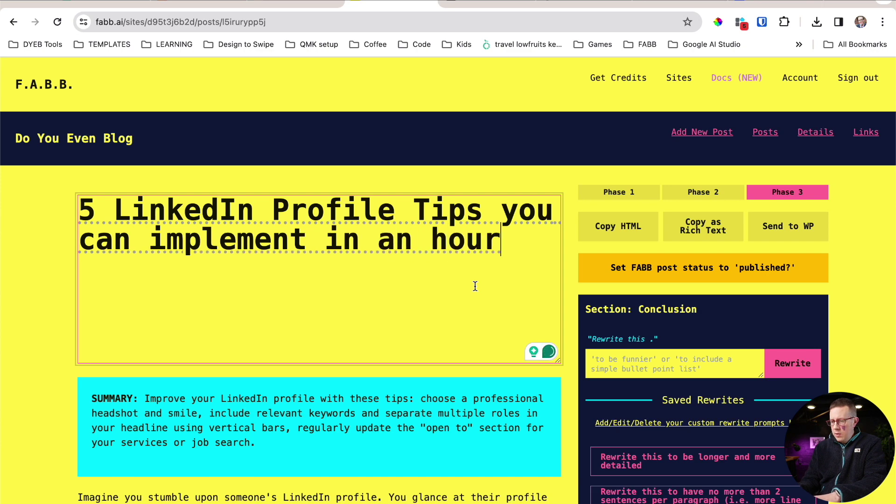
key("super+a")
key("super+c")
left_click(747, 4)
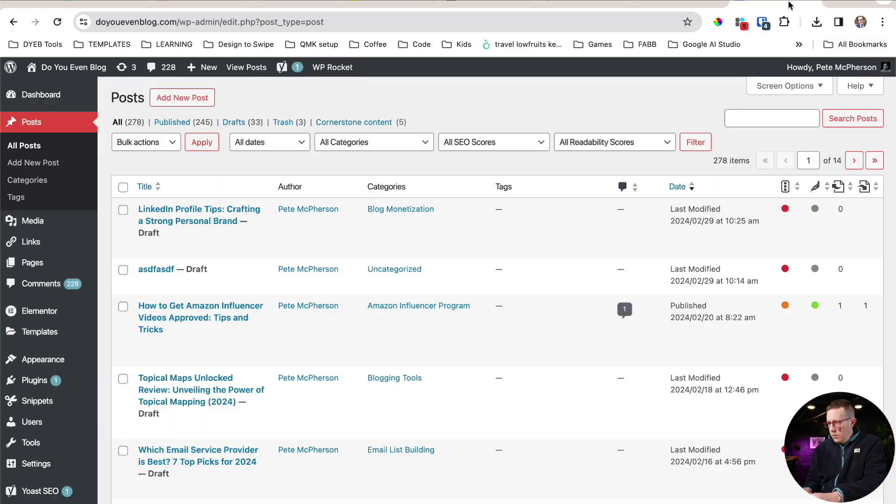
left_click(148, 220)
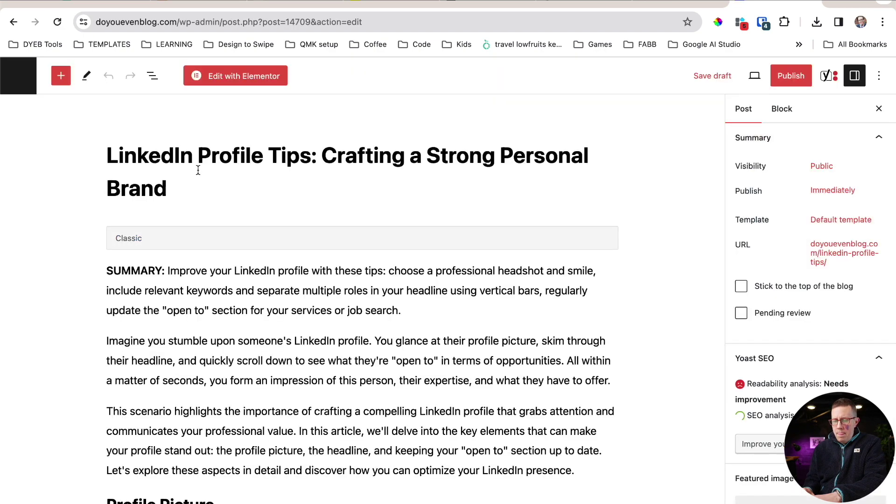
double_click(198, 169)
key("super+a")
key("super+v")
left_click(721, 79)
Step: Preview the post in a new tab and scroll through it
left_click(755, 76)
left_click(748, 195)
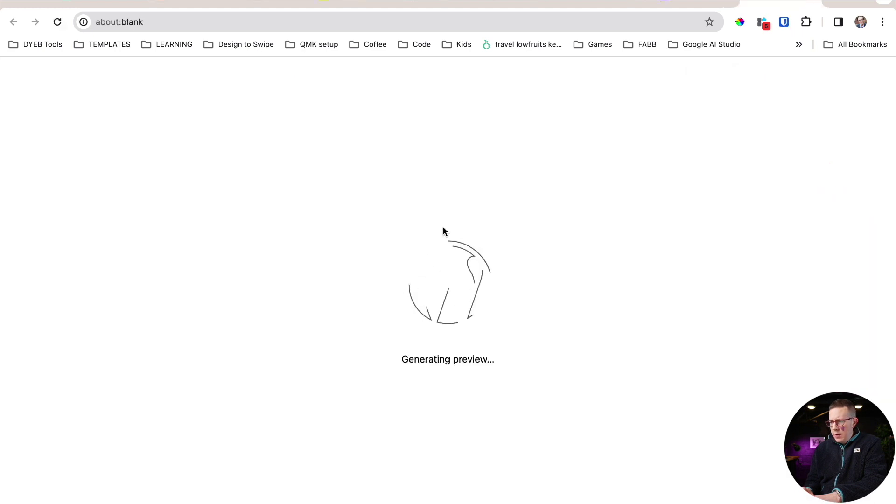
scroll(443, 227, "down", 15)
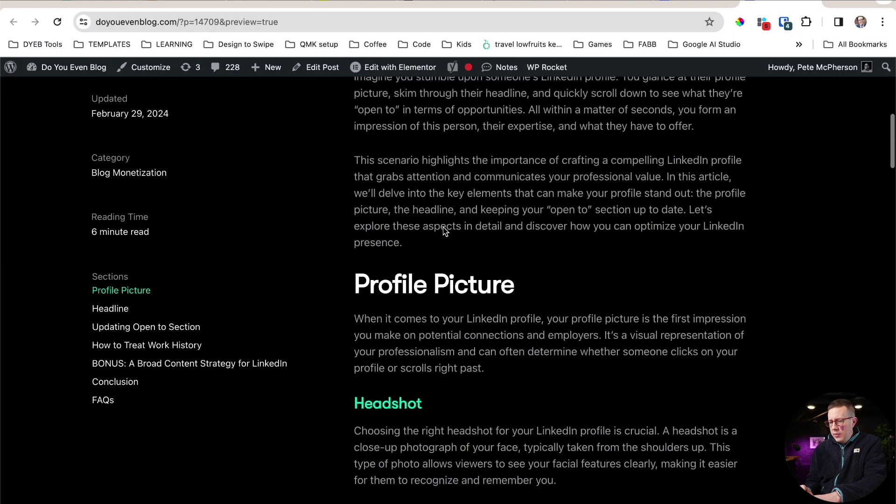
scroll(443, 230, "down", 20)
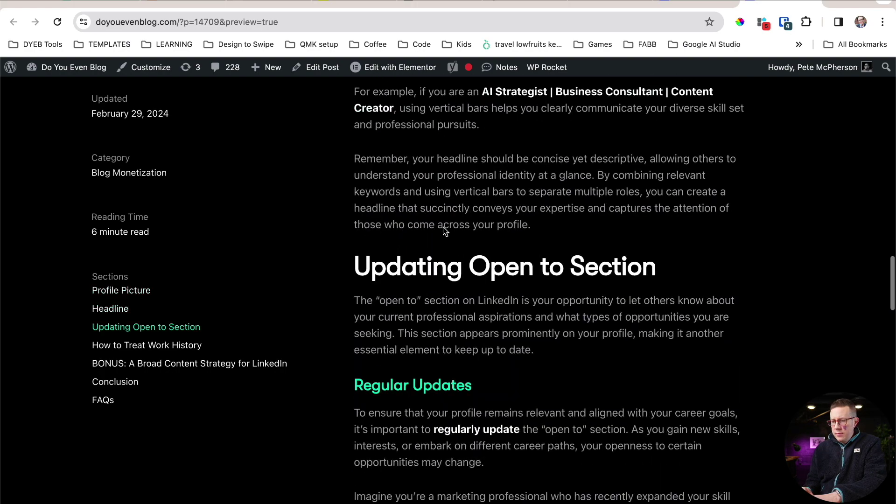
scroll(444, 232, "down", 20)
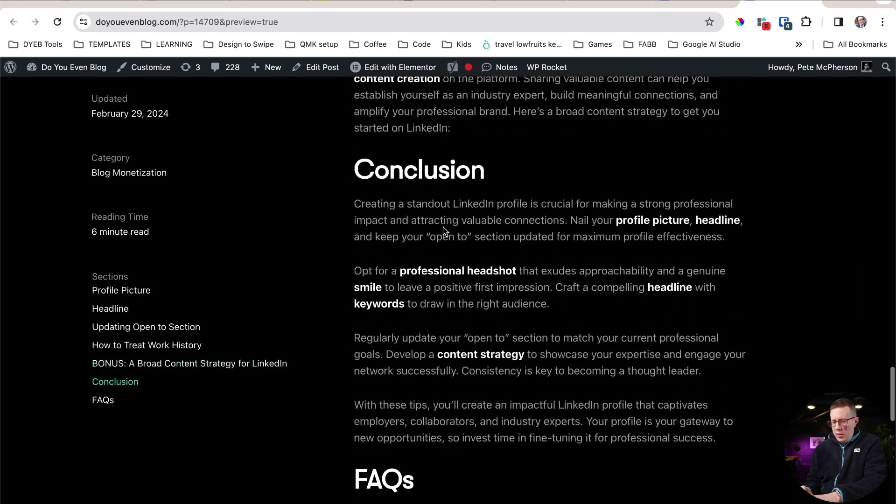
scroll(443, 231, "down", 8)
scroll(444, 231, "up", 20)
scroll(443, 230, "up", 9)
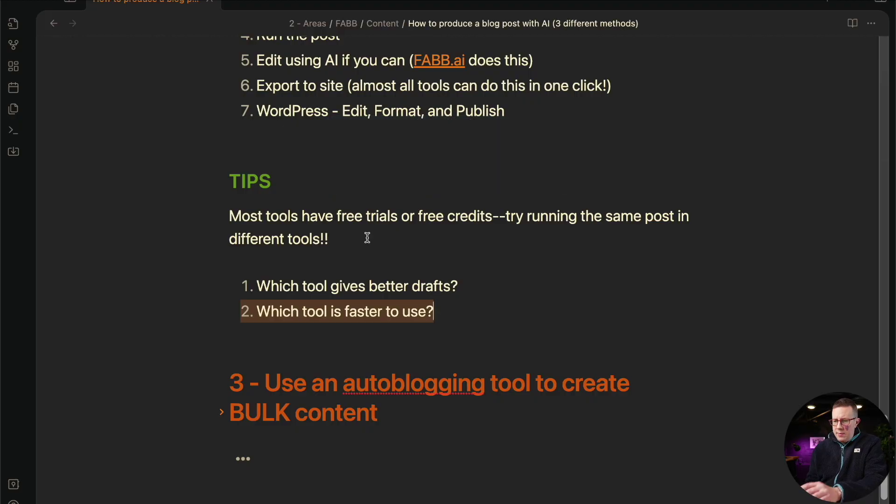
Step: Scroll to the bulk-autoblogging PROS and select the 'Quantity is a quality all it's own' bullet
scroll(367, 238, "down", 5)
scroll(220, 215, "down", 6)
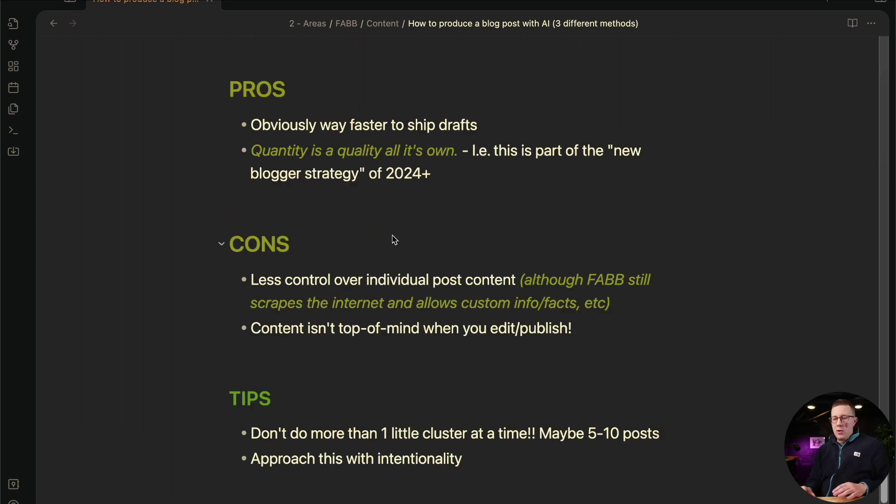
scroll(393, 237, "up", 12)
scroll(393, 236, "down", 8)
scroll(383, 235, "down", 2)
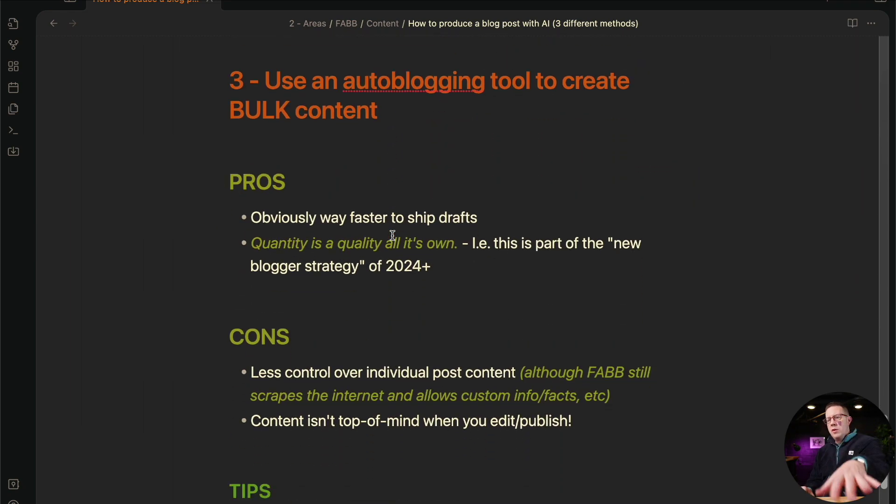
triple_click(302, 242)
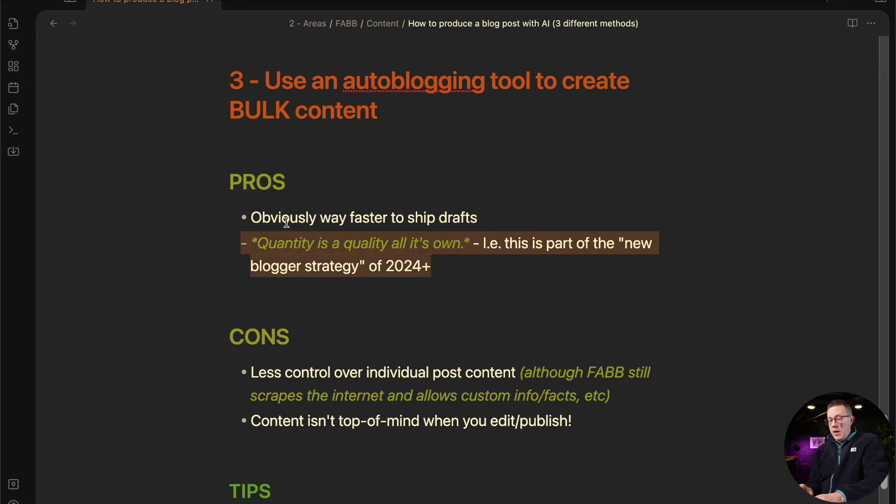
key("super+Tab")
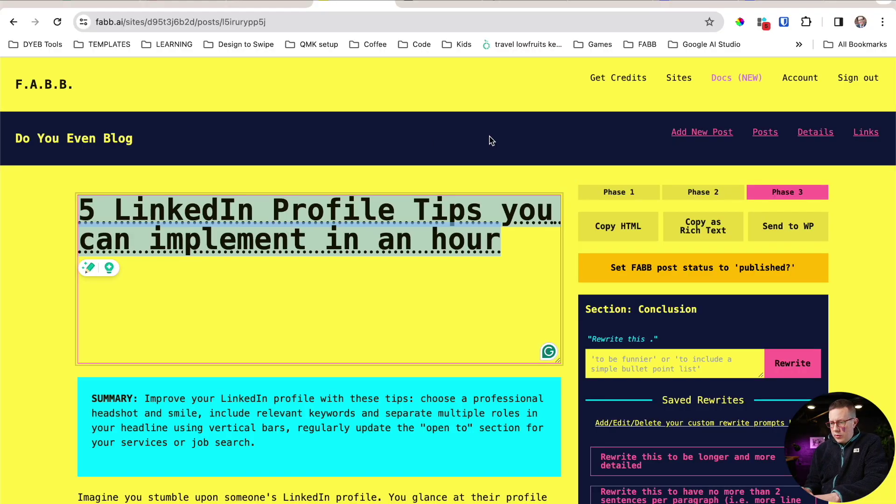
Step: In the Posts list, move the LinkedIn profile tips card to the top of the queue
left_click(492, 141)
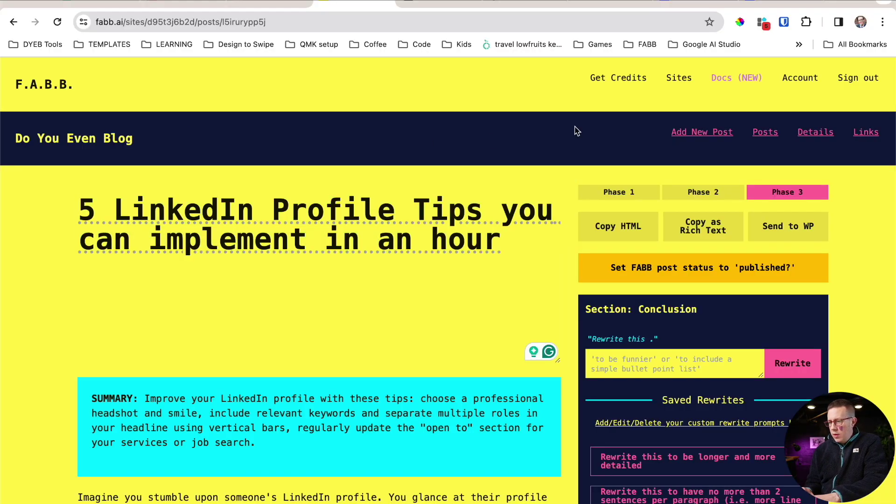
left_click(775, 133)
scroll(433, 226, "down", 10)
left_click(456, 236)
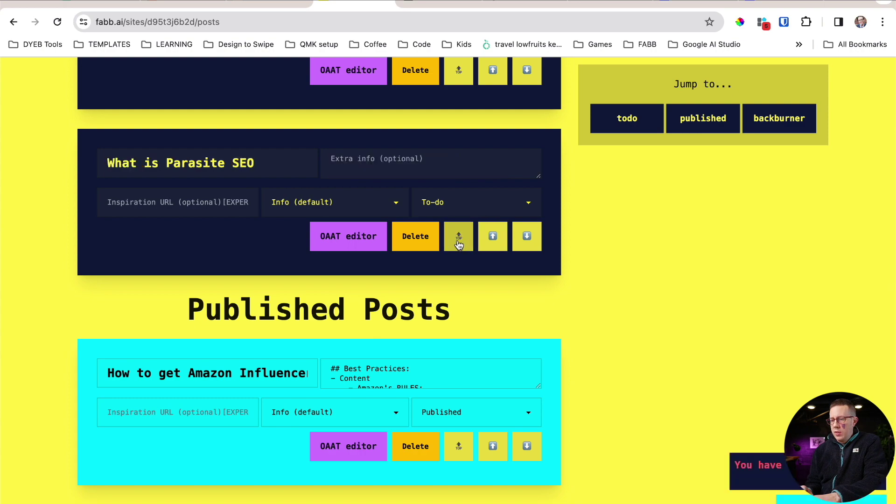
scroll(459, 245, "up", 5)
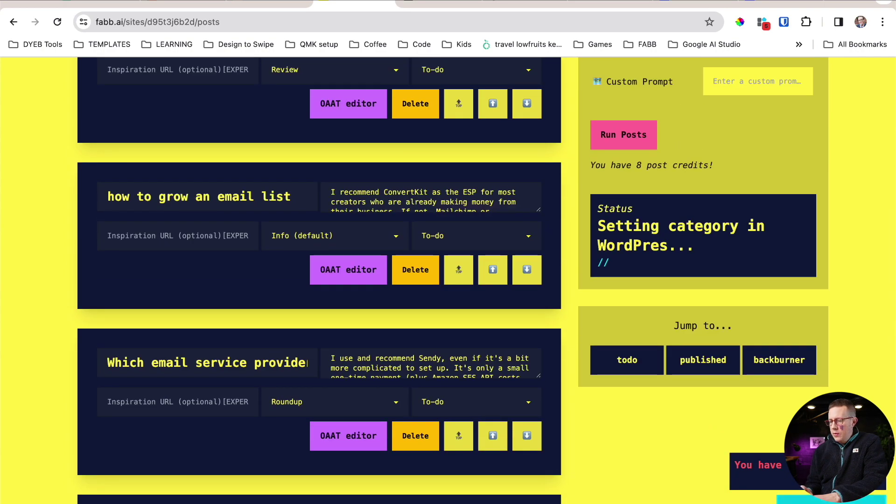
scroll(403, 404, "up", 8)
scroll(270, 262, "down", 3)
scroll(267, 265, "up", 1)
scroll(257, 266, "down", 10)
scroll(259, 265, "up", 15)
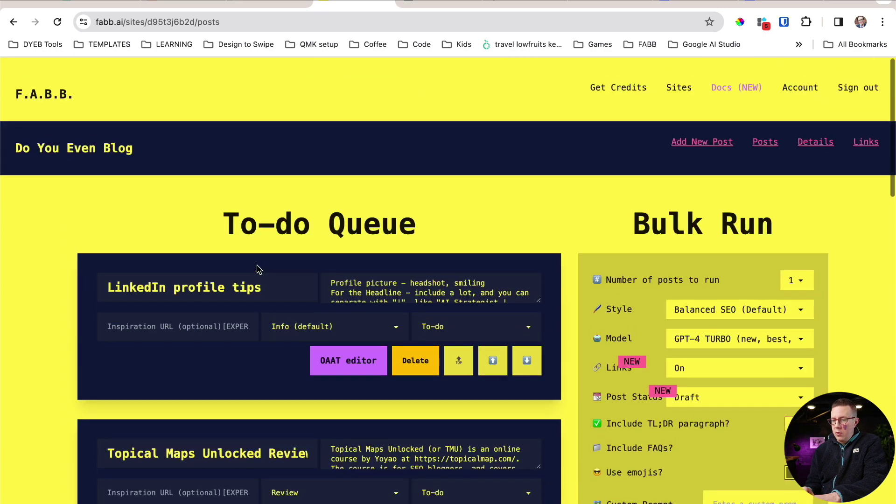
scroll(730, 219, "down", 3)
Step: Set the Bulk Run to 2 posts using the GPT-3.5 model
left_click(794, 160)
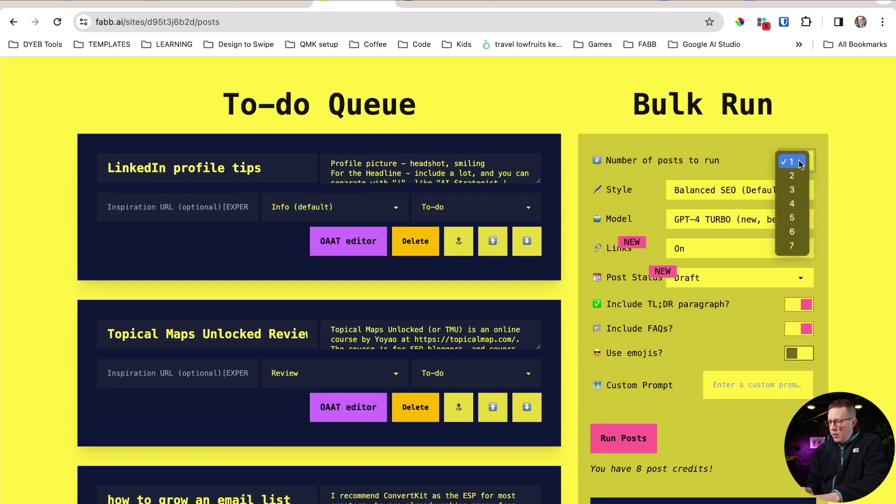
left_click(797, 176)
left_click(749, 219)
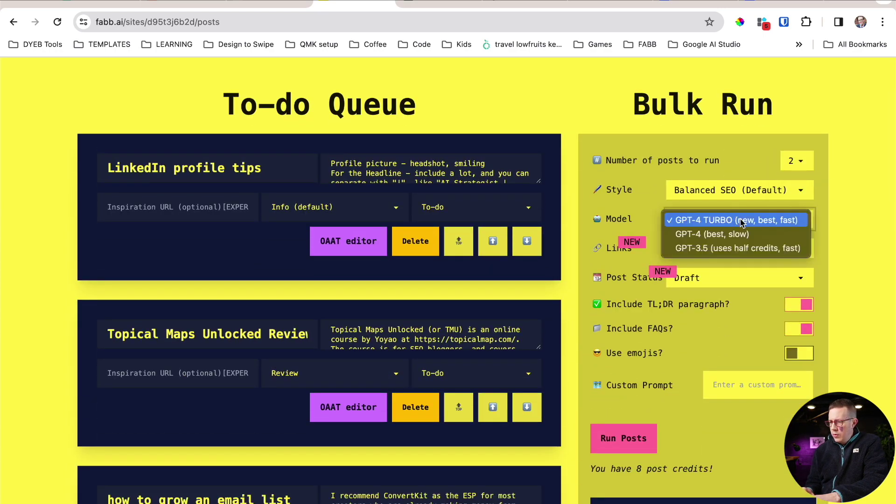
left_click(730, 248)
scroll(637, 237, "down", 1)
Step: Set the bulk run's Post Status to Publish and start Run Posts
left_click(714, 254)
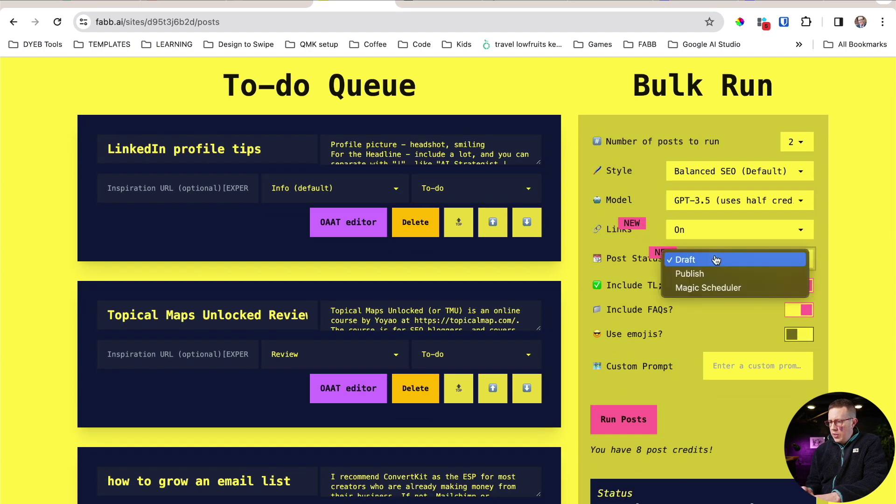
left_click(724, 275)
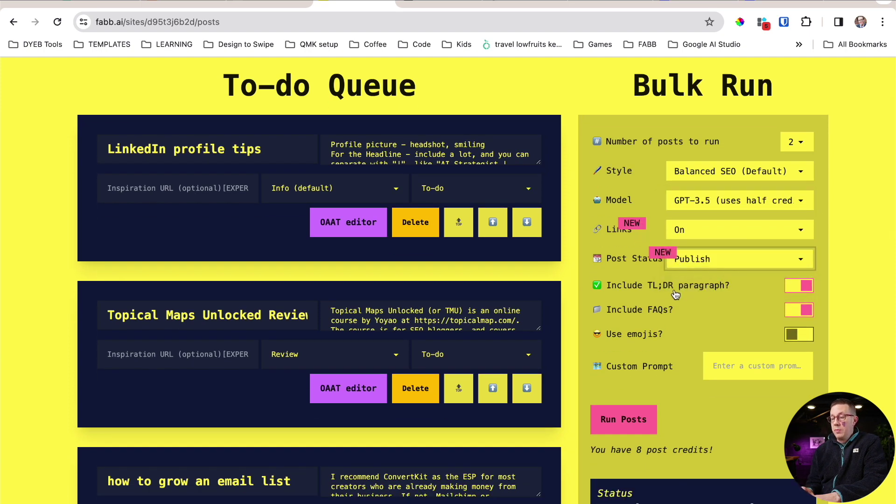
scroll(672, 289, "down", 3)
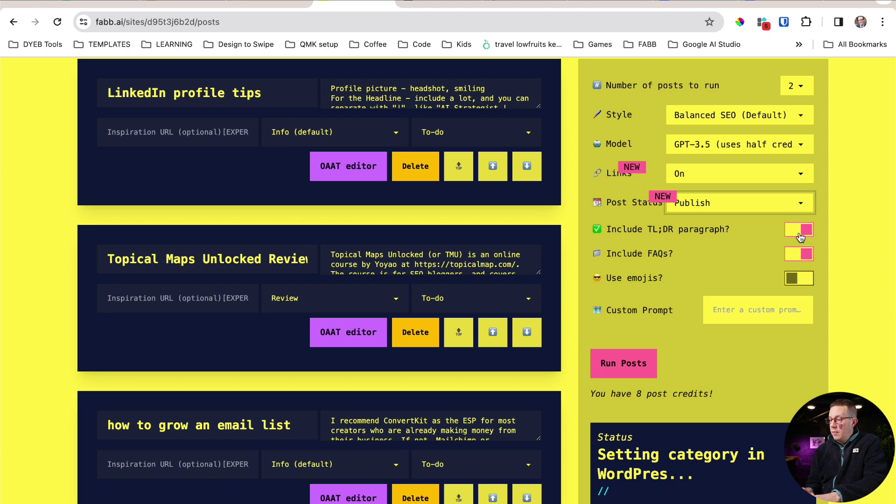
left_click(622, 366)
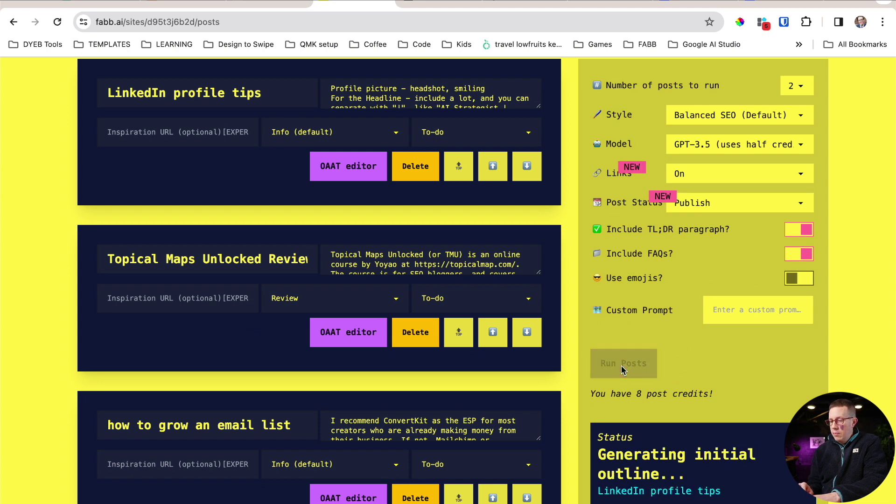
scroll(648, 369, "down", 5)
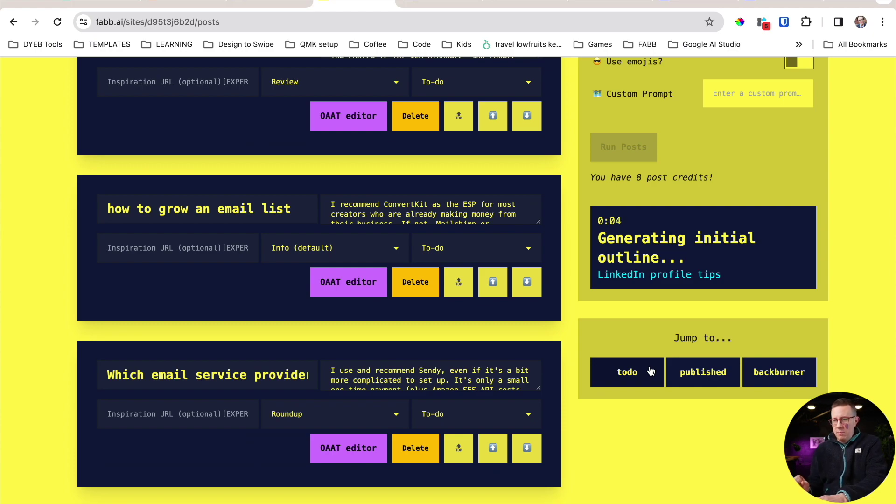
key("super+Tab")
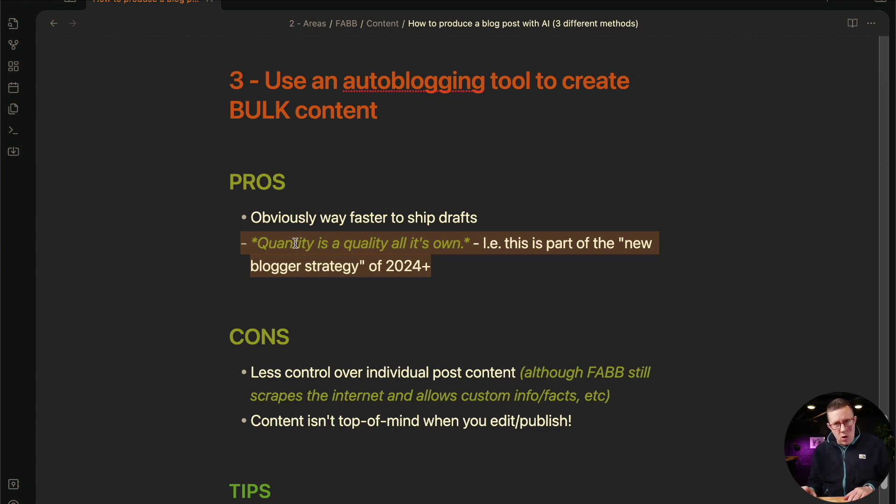
Step: From the PROS bullets, check the FABB bulk run's progress in Chrome
left_click(351, 218)
key("End")
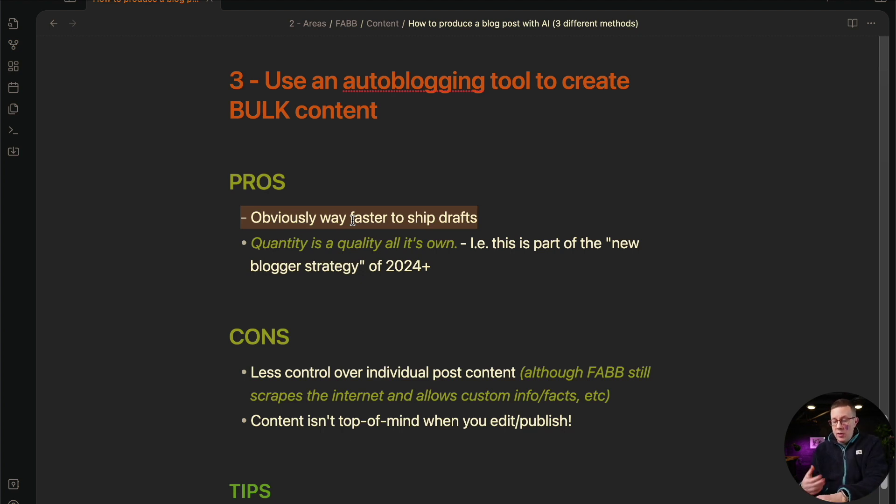
key("super+Tab")
scroll(755, 258, "down", 3)
scroll(756, 258, "up", 3)
scroll(652, 259, "up", 2)
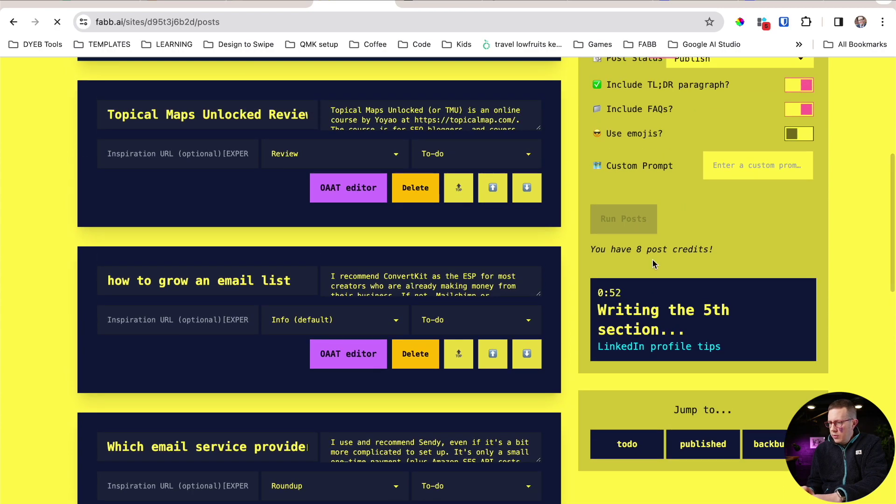
scroll(653, 259, "down", 1)
scroll(481, 170, "up", 5)
Step: Select the 'Less control' bulk-content cons bullet, then bring the FABB posts page back
key("super+Tab")
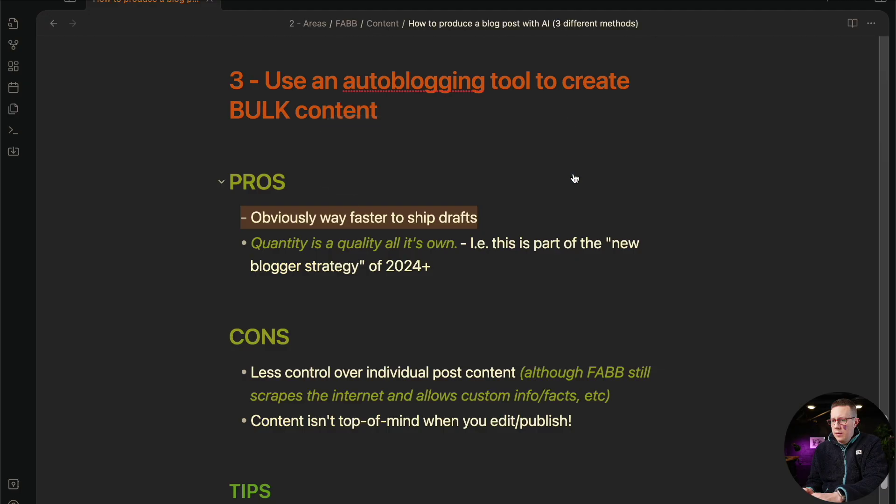
scroll(263, 209, "down", 3)
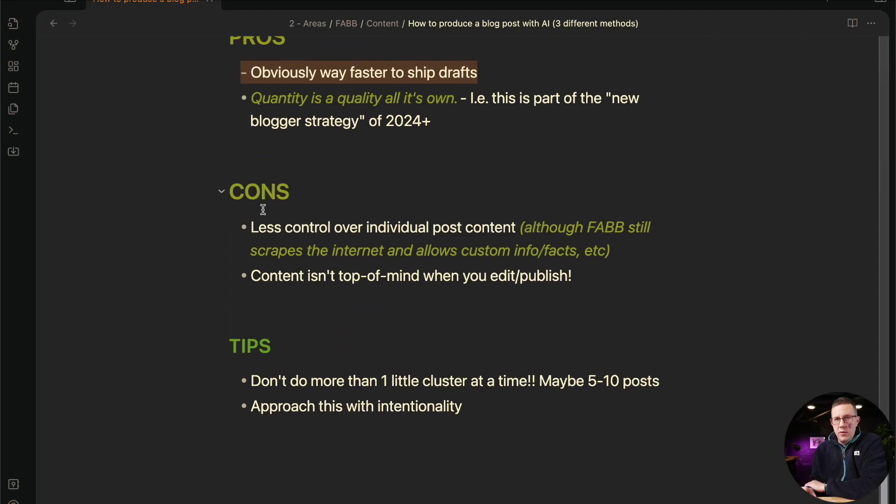
scroll(286, 192, "up", 2)
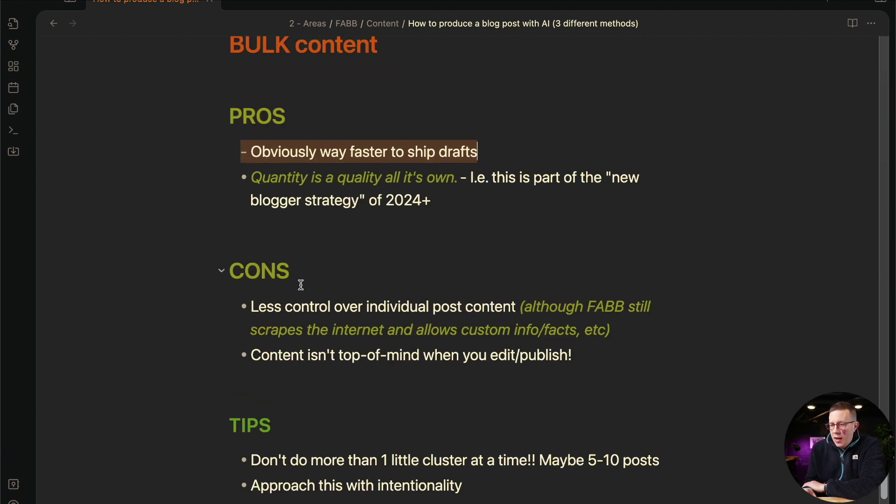
triple_click(273, 304)
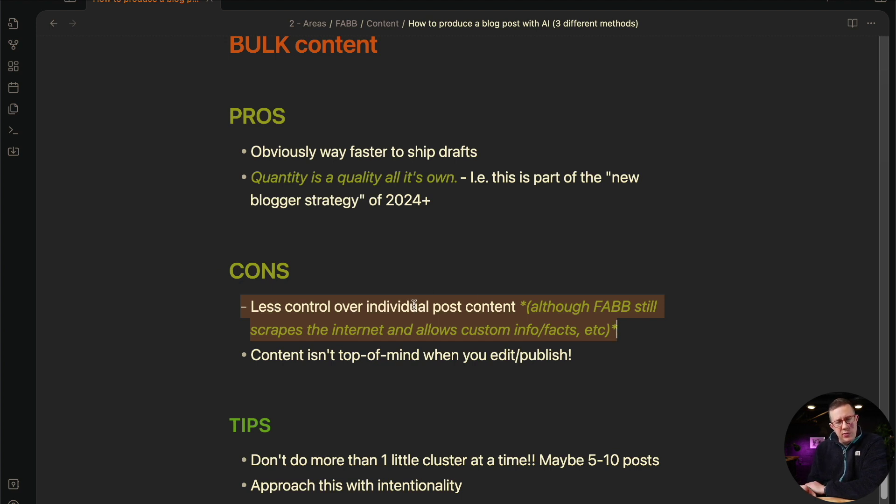
scroll(414, 305, "down", 1)
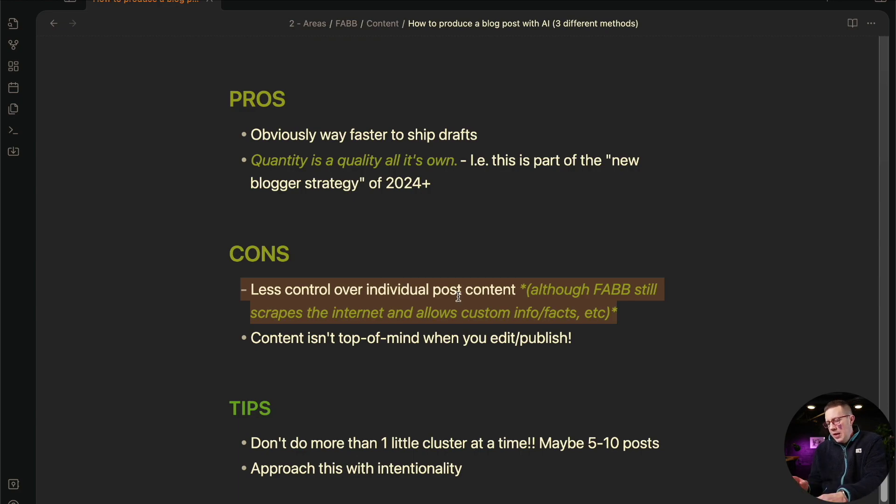
key("super+Tab")
scroll(181, 224, "down", 1)
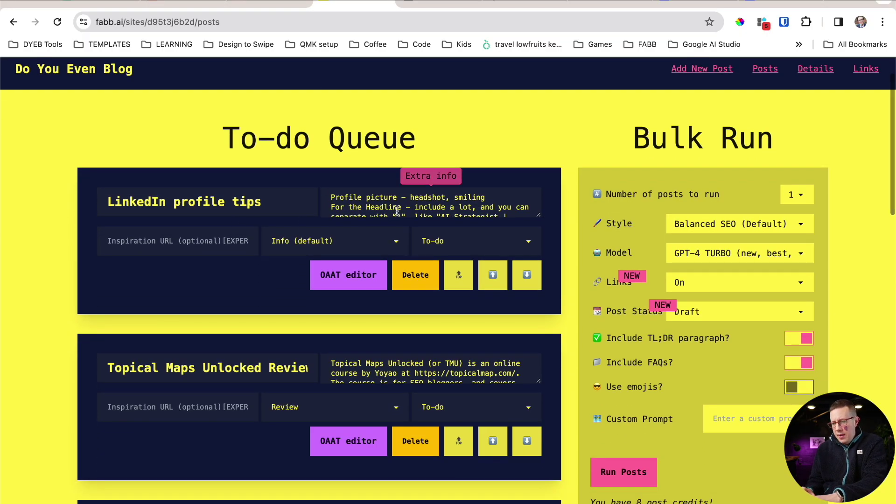
Step: Search Google in a new tab for 'linked profile tips'
scroll(373, 210, "down", 2)
scroll(373, 210, "up", 2)
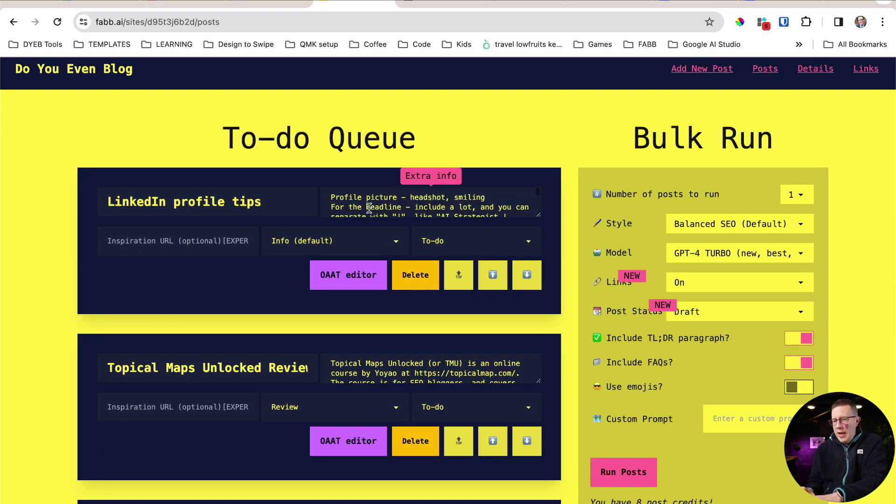
key("super+t")
type("p")
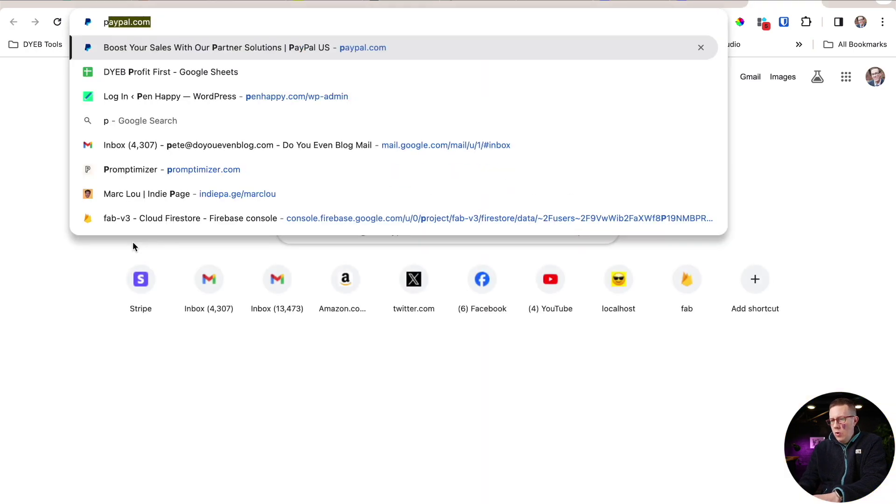
key("BackSpace")
key("BackSpace")
type("linked profile tips")
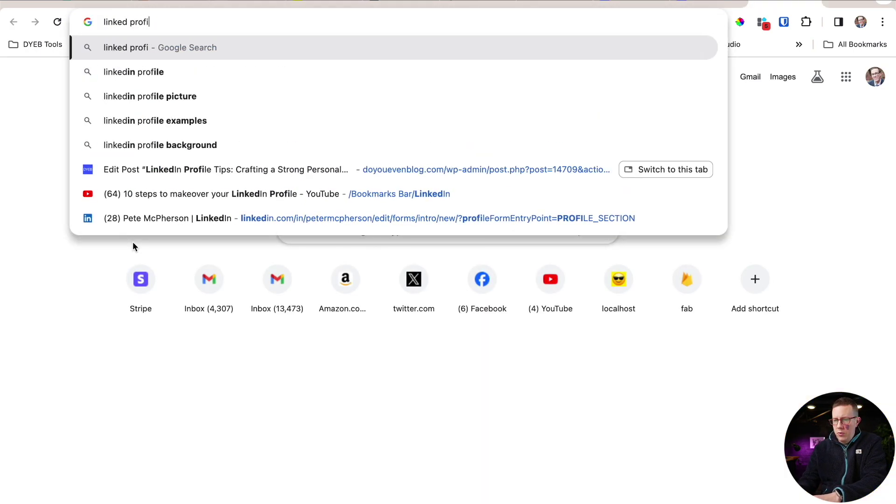
key("Return")
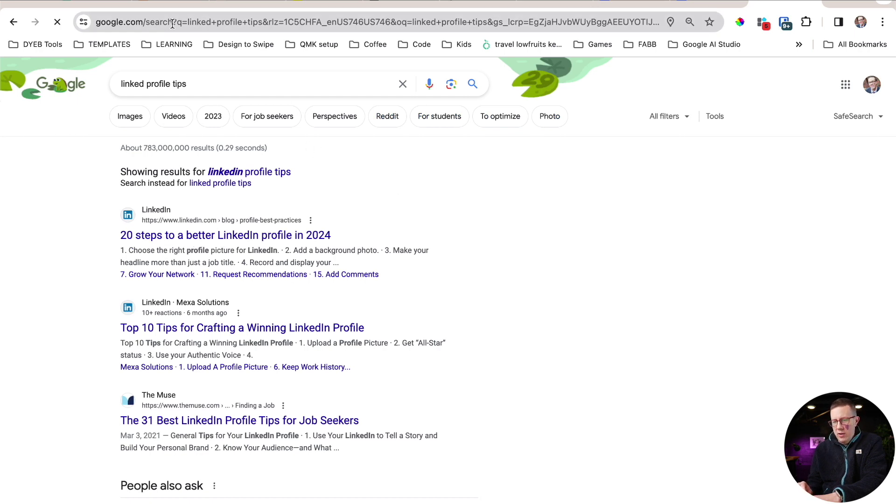
Step: Paste the LinkedIn Sales Blog article URL as the profile tips post's inspiration URL
left_click(161, 22)
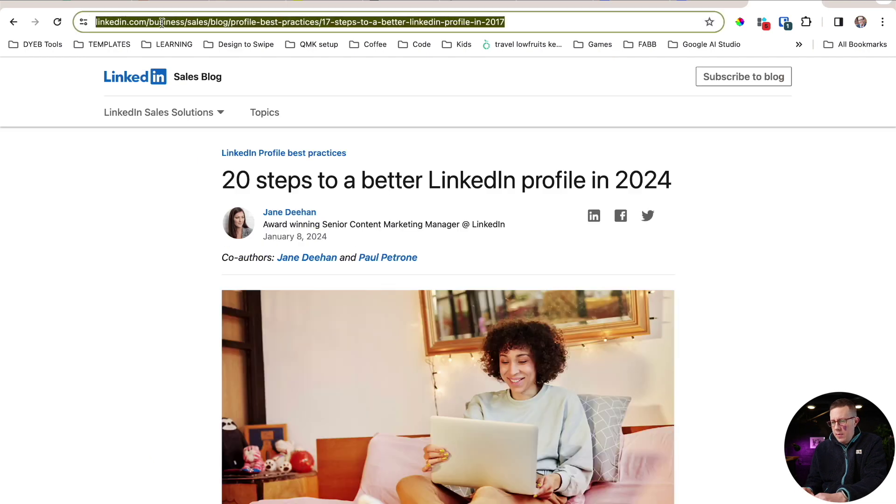
key("super+c")
key("ctrl+Tab")
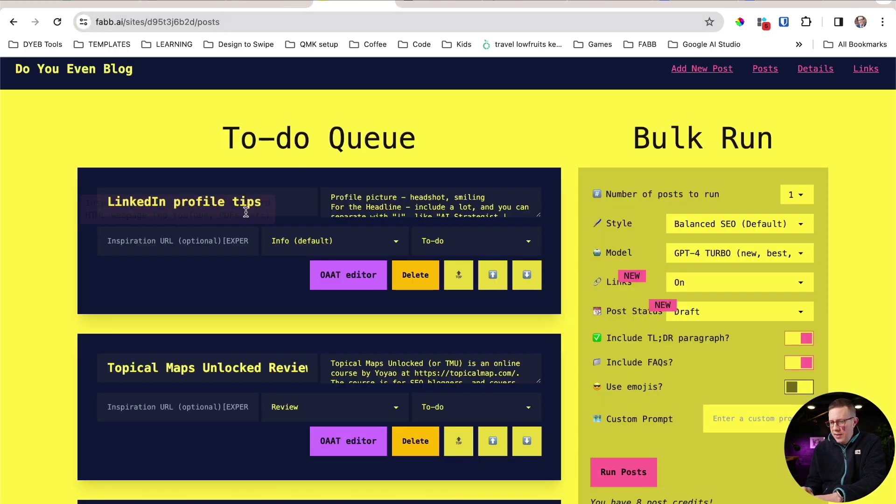
left_click(157, 242)
key("super+v")
left_click(175, 265)
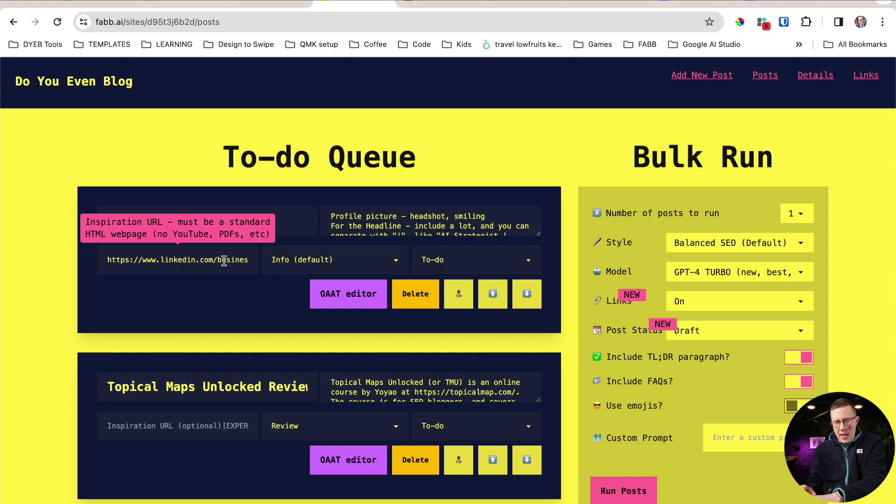
key("super+Tab")
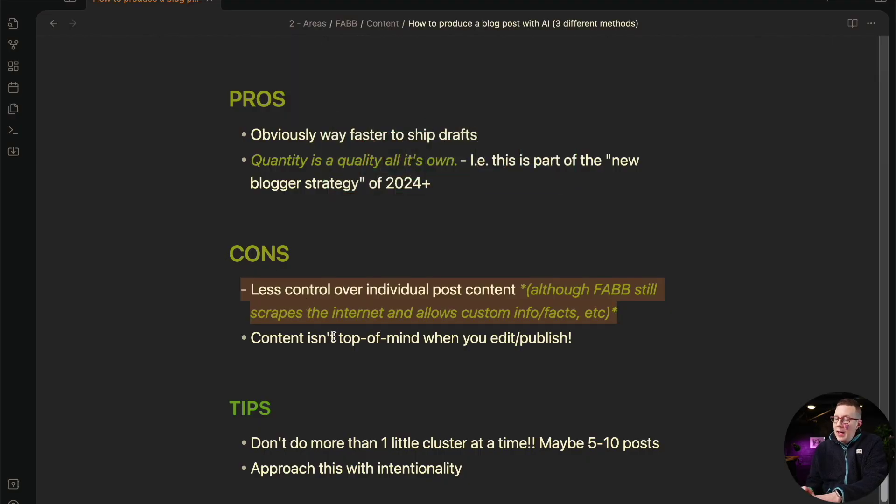
key("Down")
Step: Glance at the FABB queue, then move to the first TIPS point in Obsidian
scroll(334, 336, "down", 5)
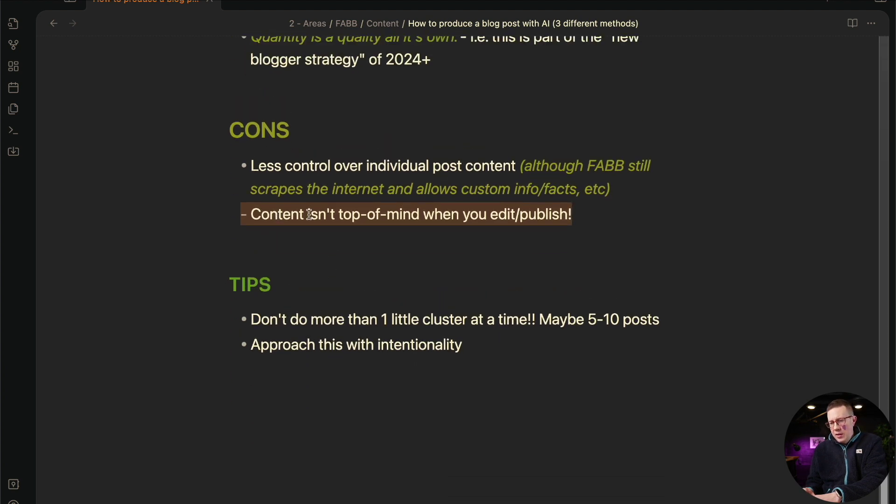
key("super+Tab")
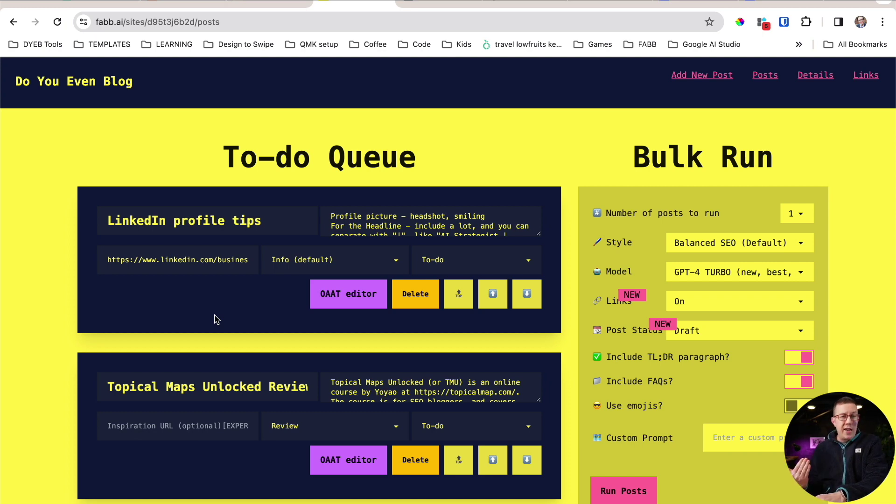
key("super+Tab")
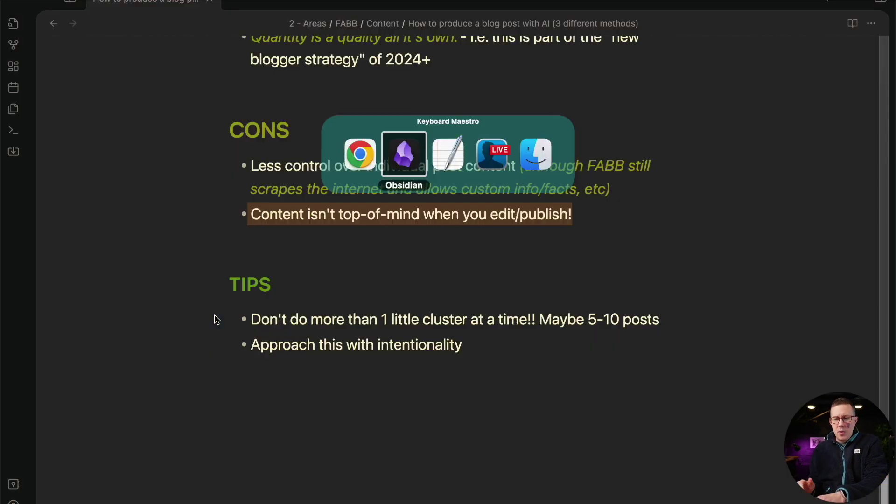
left_click(355, 317)
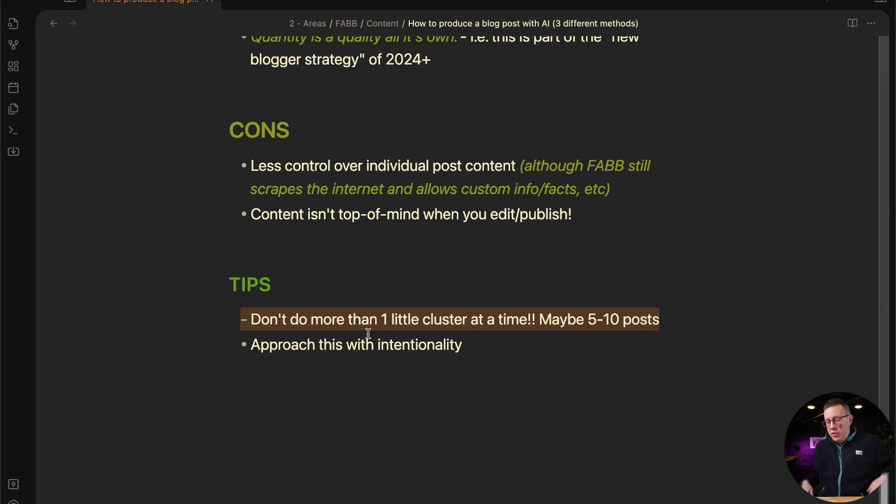
Step: Highlight the word 'intentionality' in the tips and return to the FABB posts page
key("super+Tab")
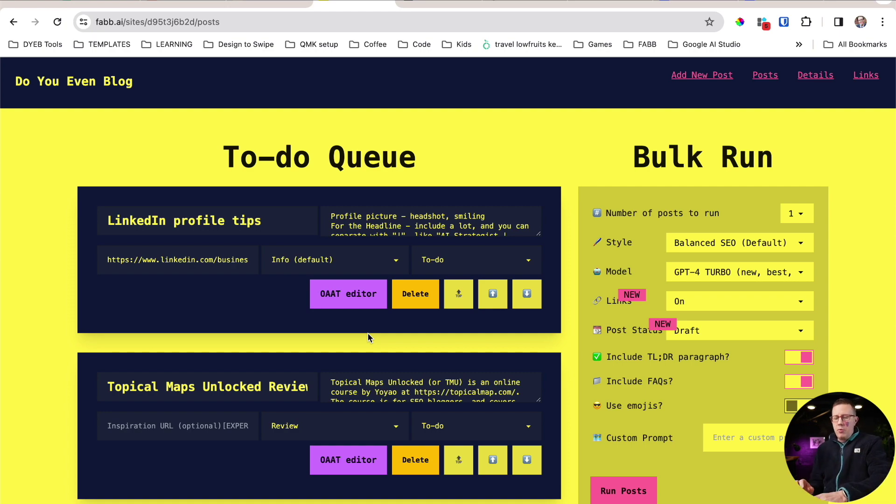
key("super+Tab")
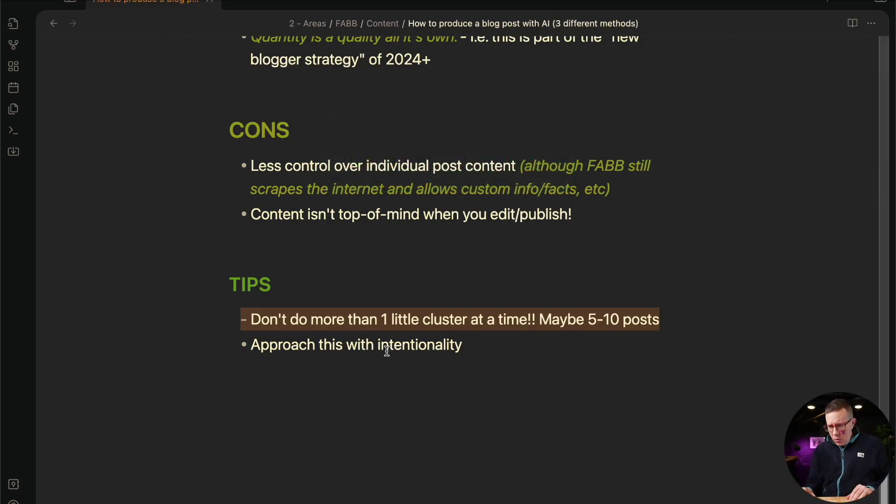
double_click(386, 351)
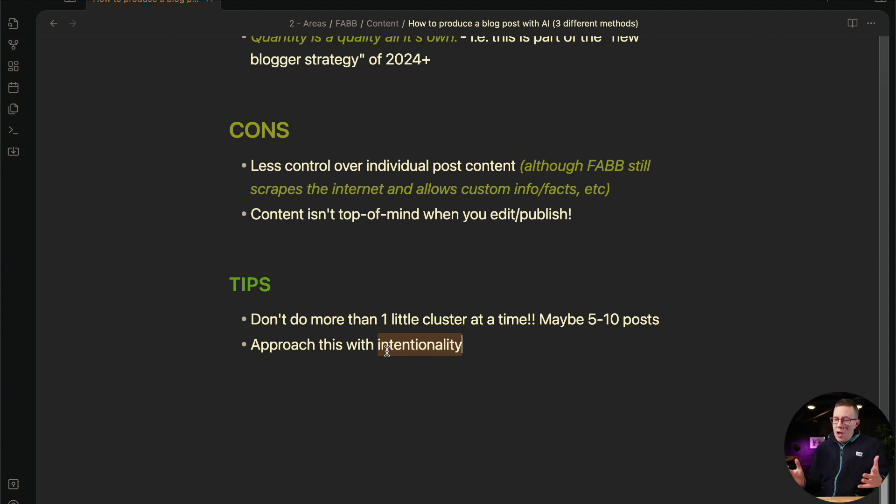
key("super+Tab")
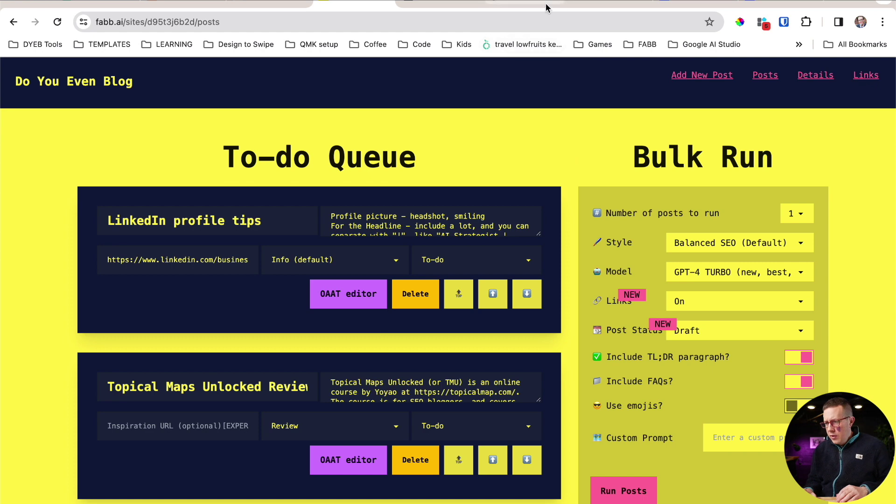
left_click(436, 3)
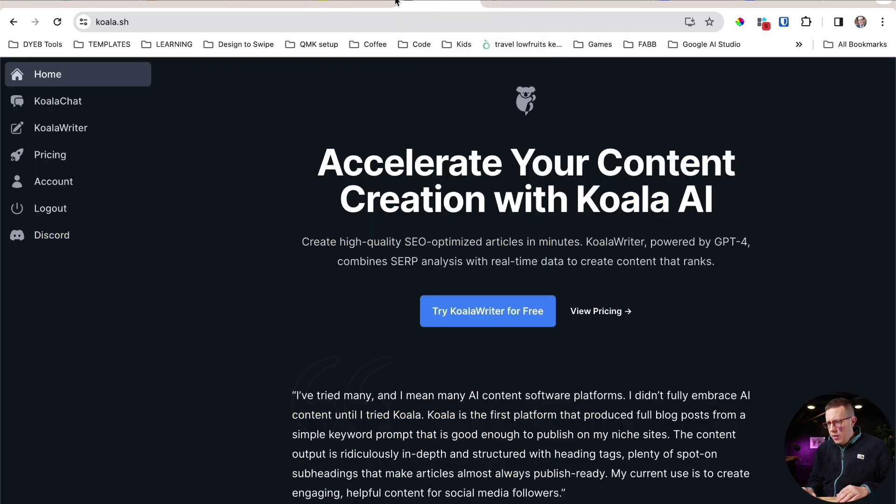
left_click(348, 3)
scroll(829, 137, "up", 3)
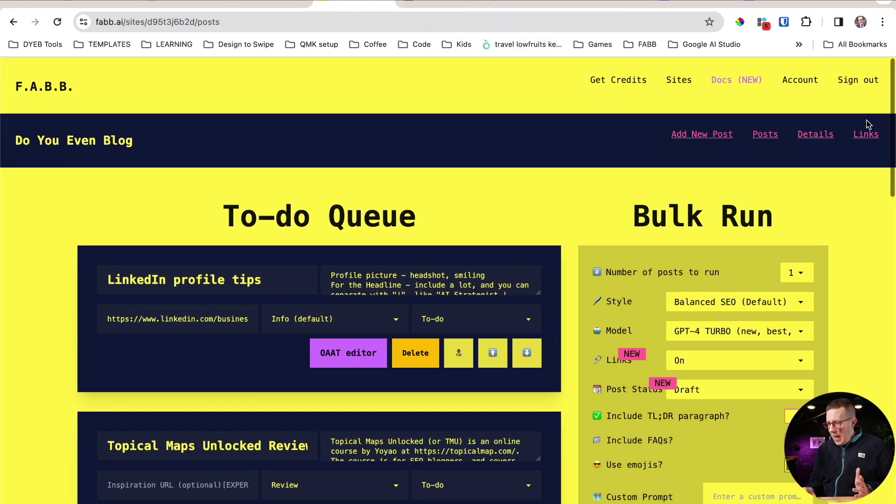
left_click(867, 132)
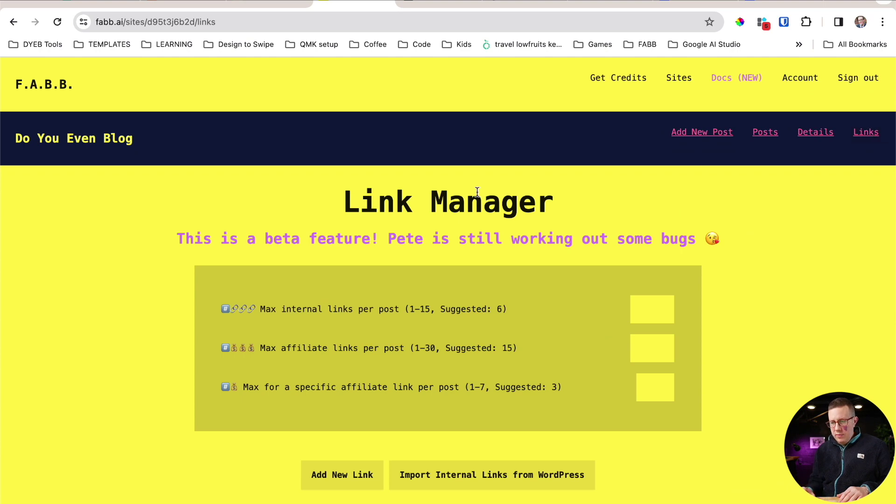
scroll(477, 191, "down", 10)
scroll(407, 176, "up", 8)
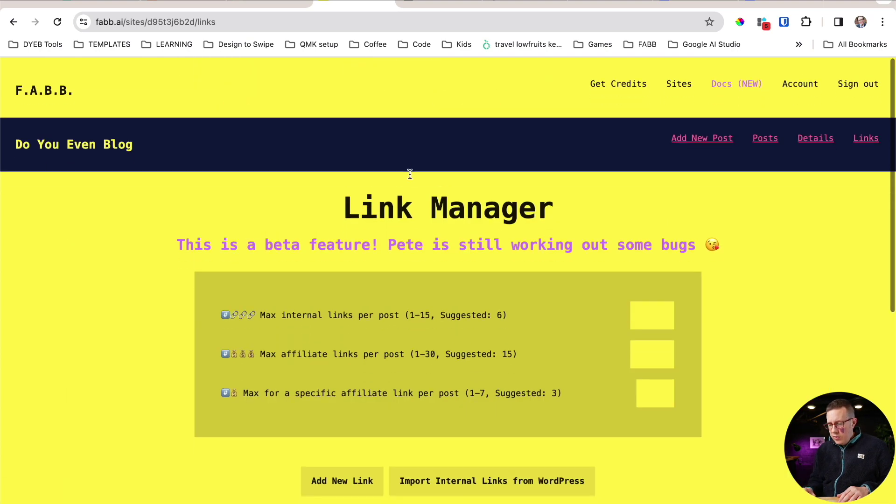
scroll(336, 268, "down", 8)
scroll(296, 247, "up", 10)
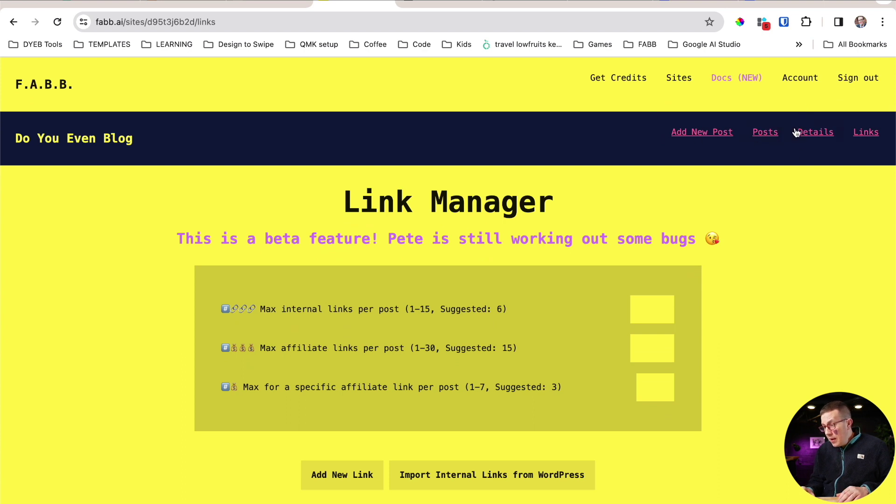
left_click(764, 133)
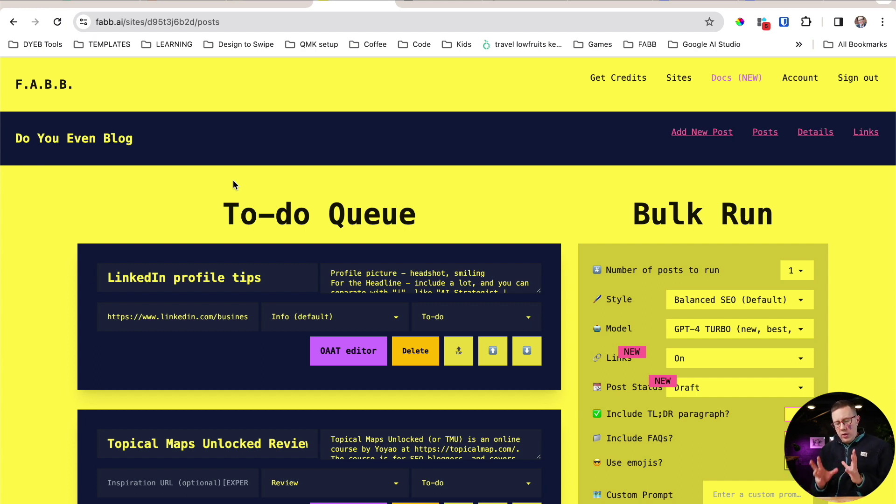
Step: Scroll Obsidian to method 2's single-post pros, then bring Chrome back via Mission Control
key("super+Tab")
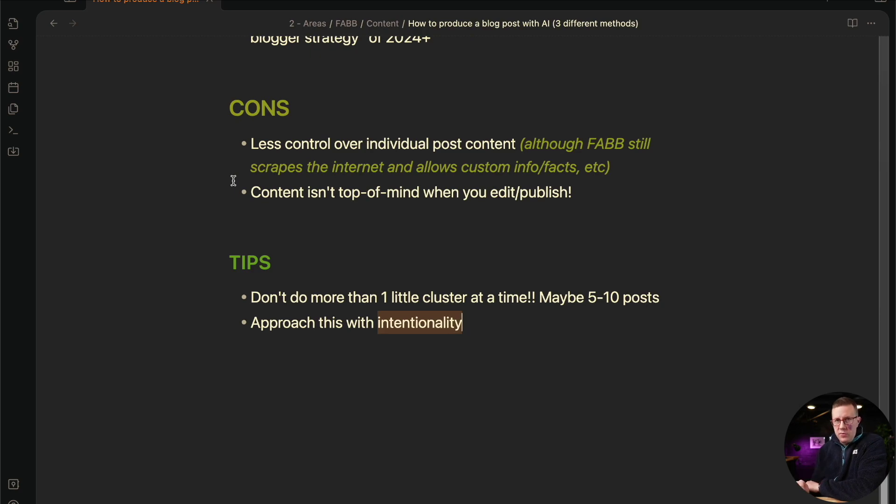
scroll(233, 180, "down", 15)
scroll(234, 181, "up", 2)
scroll(233, 181, "down", 10)
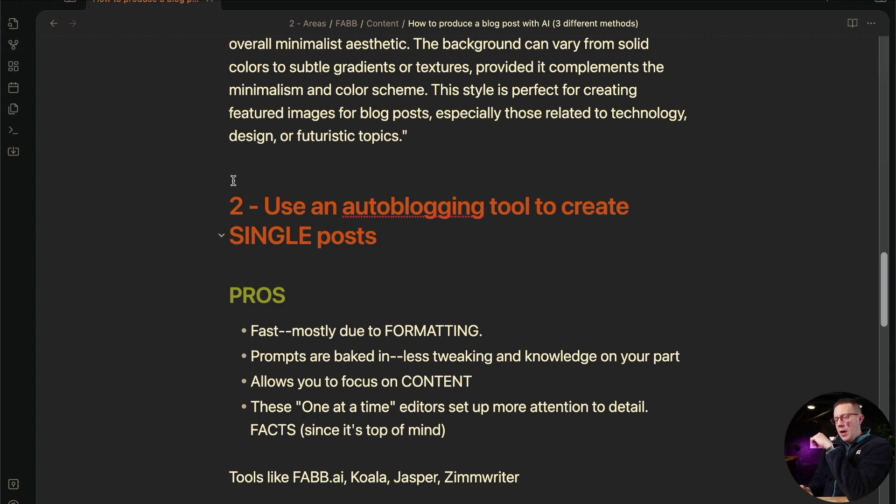
key("ctrl+Up")
left_click(383, 211)
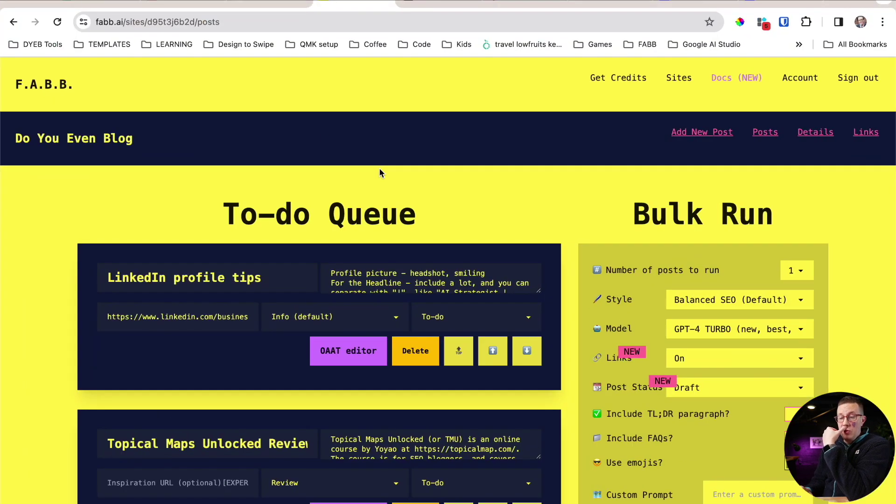
Step: Show the simple 16×9 image prompt and the LinkedIn marketplace picture, then return to FABB.ai
left_click(93, 2)
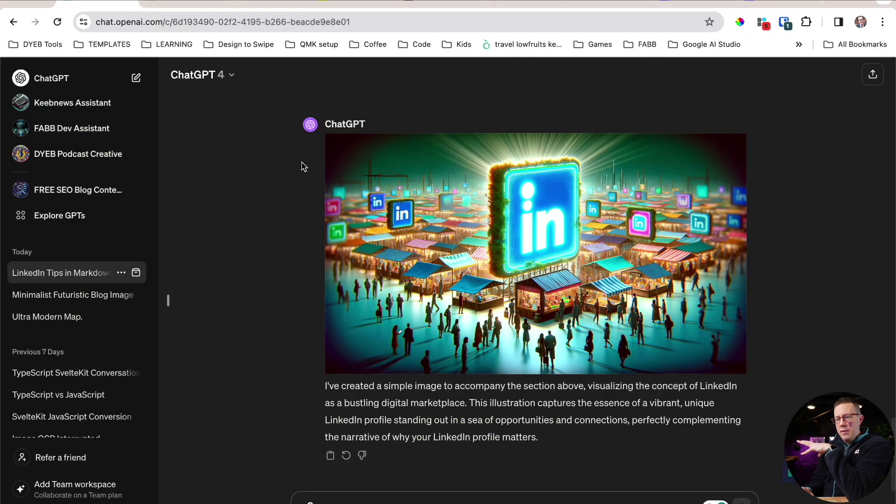
scroll(303, 168, "up", 3)
scroll(304, 168, "down", 1)
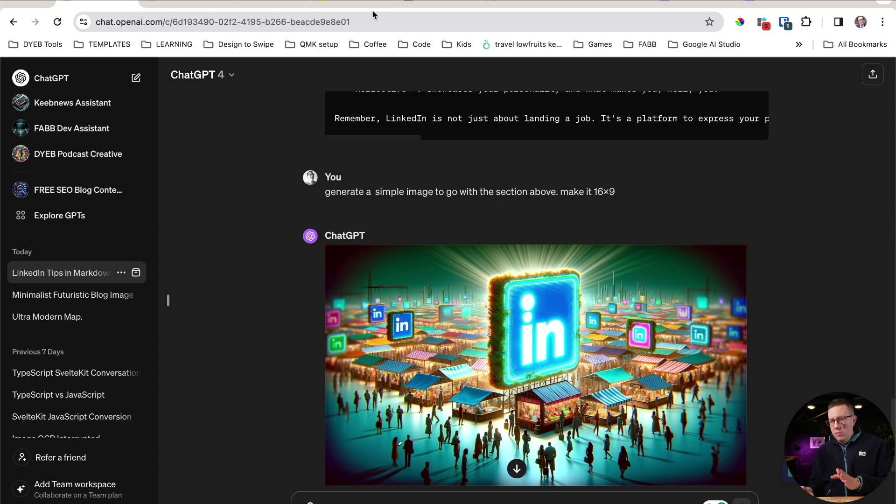
left_click(355, 3)
Step: Copy the '5 LinkedIn Profile Tips you can implement in an hour' article as rich text
scroll(360, 175, "down", 3)
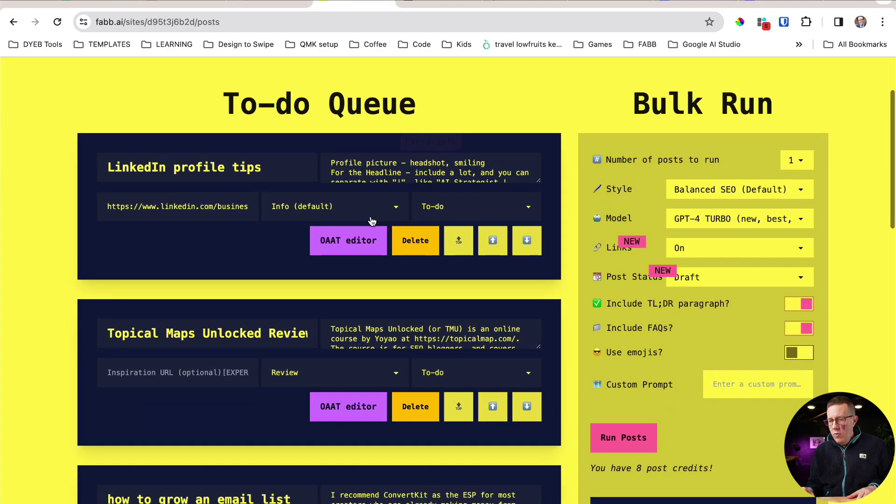
left_click(350, 246)
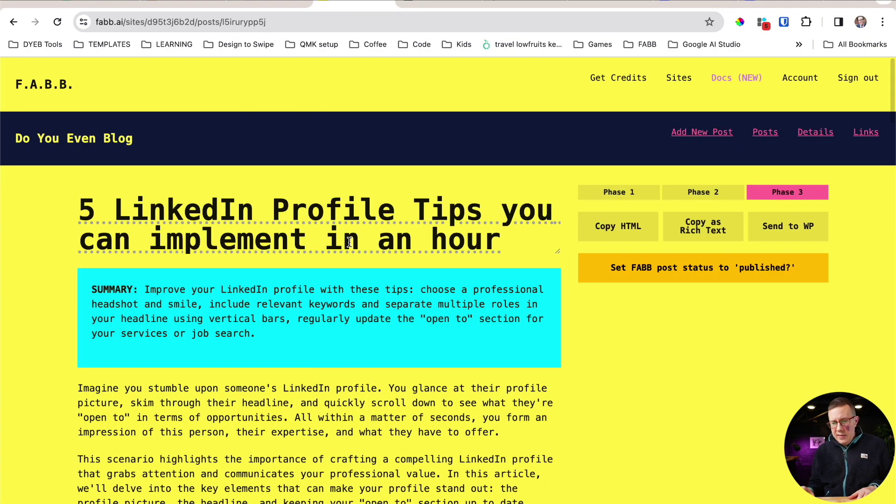
scroll(398, 250, "down", 3)
scroll(398, 250, "down", 5)
scroll(398, 250, "up", 10)
left_click(704, 227)
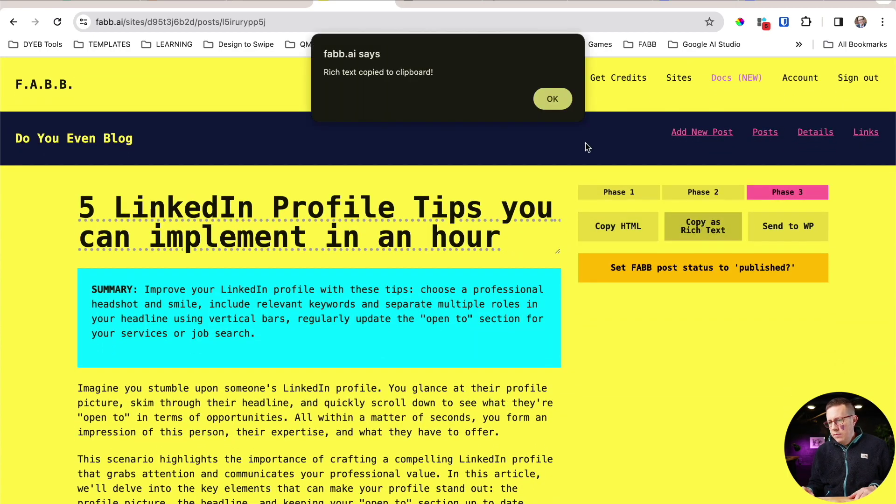
left_click(553, 98)
key("ctrl+Up")
key("ctrl+Up")
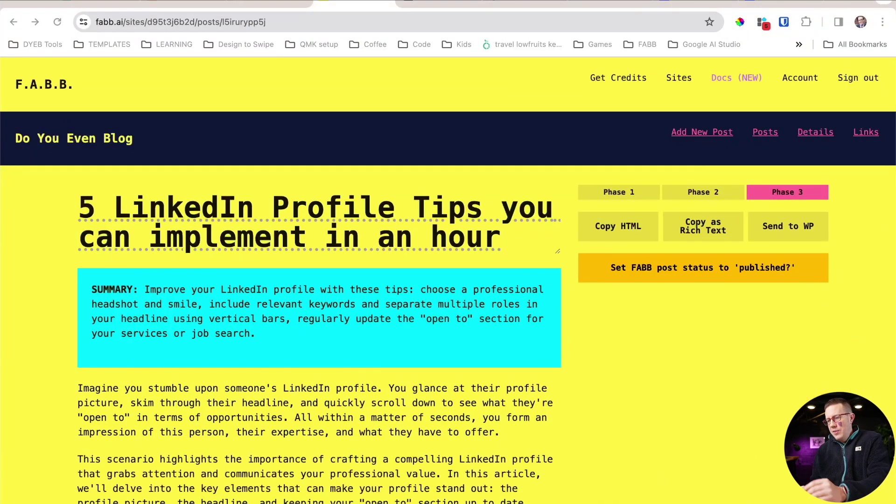